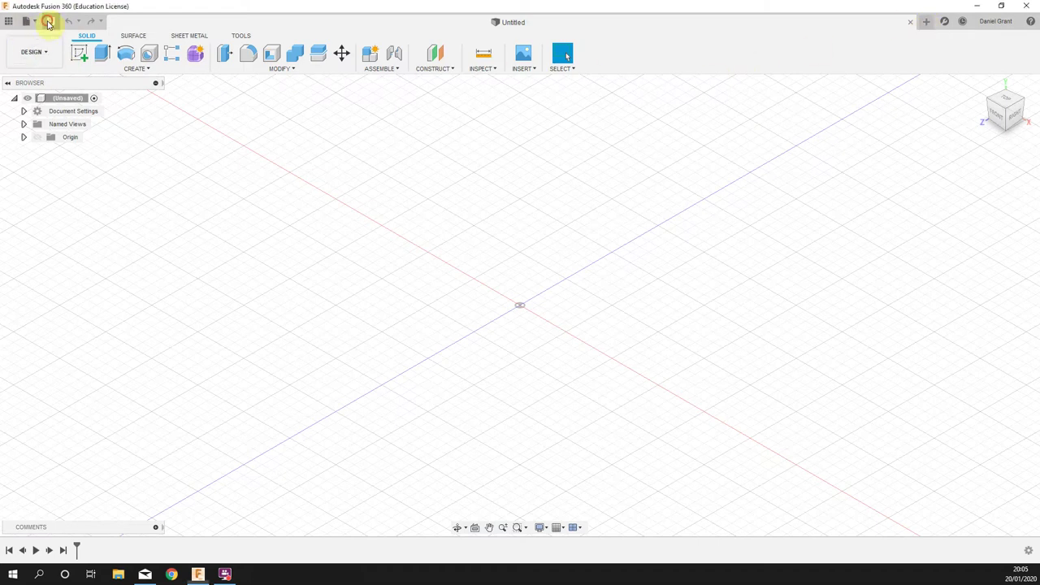
# Step: Save the new design as 'Torch' in the School work project, creating Torch v0
pyautogui.click(50, 21)
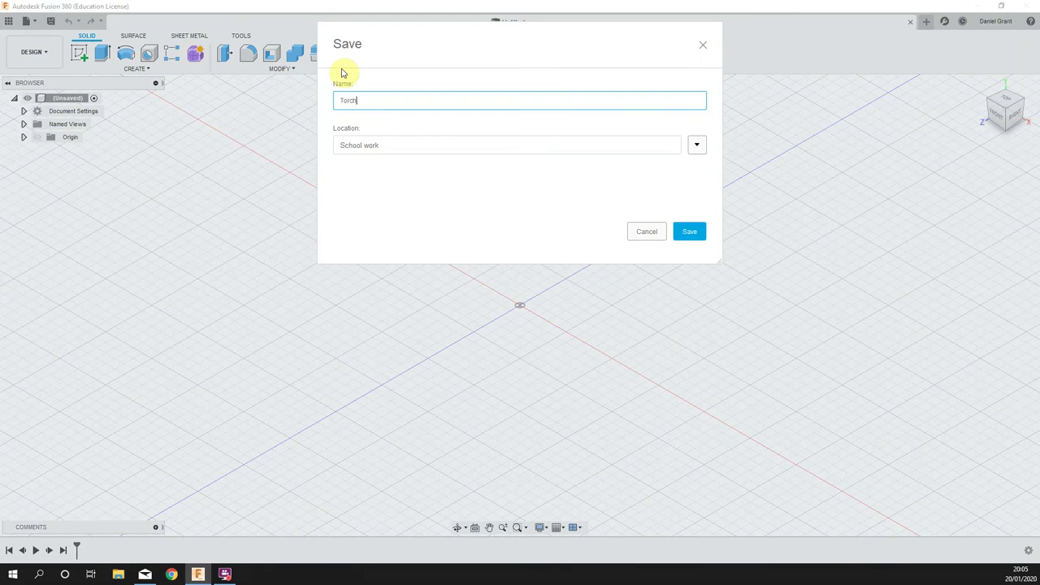
pyautogui.click(692, 233)
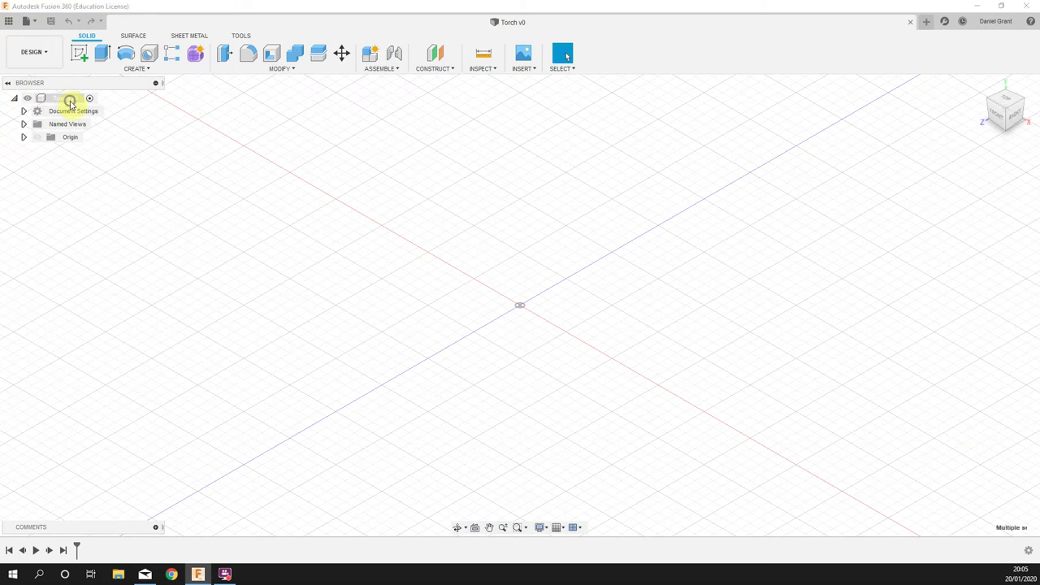
# Step: Add a new component named 'Lens' under the Torch root and begin a new sketch
pyautogui.rightClick(70, 100)
pyautogui.click(91, 106)
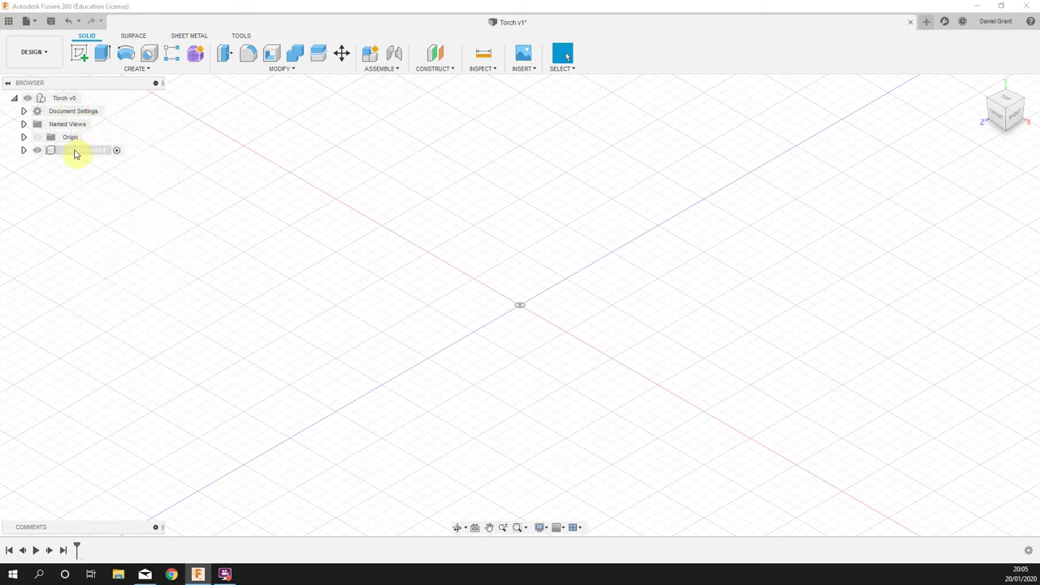
pyautogui.doubleClick(79, 151)
pyautogui.write('Lens')
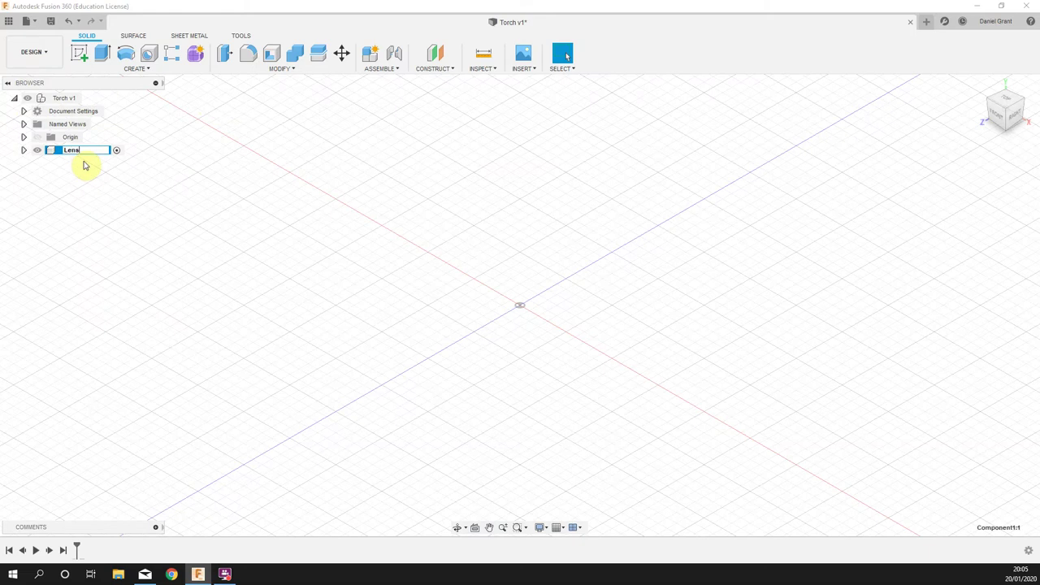
pyautogui.press('Return')
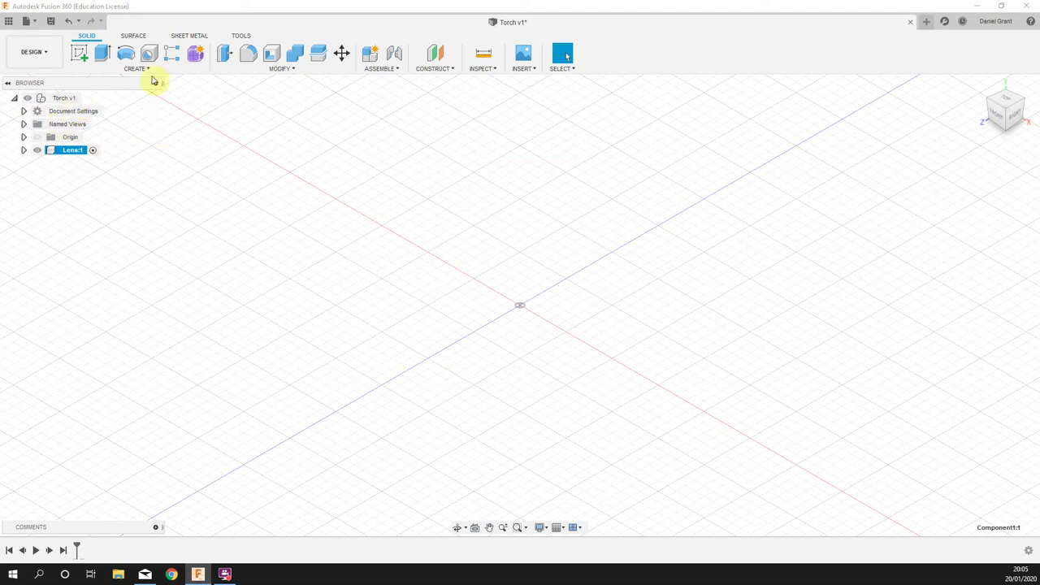
pyautogui.click(84, 59)
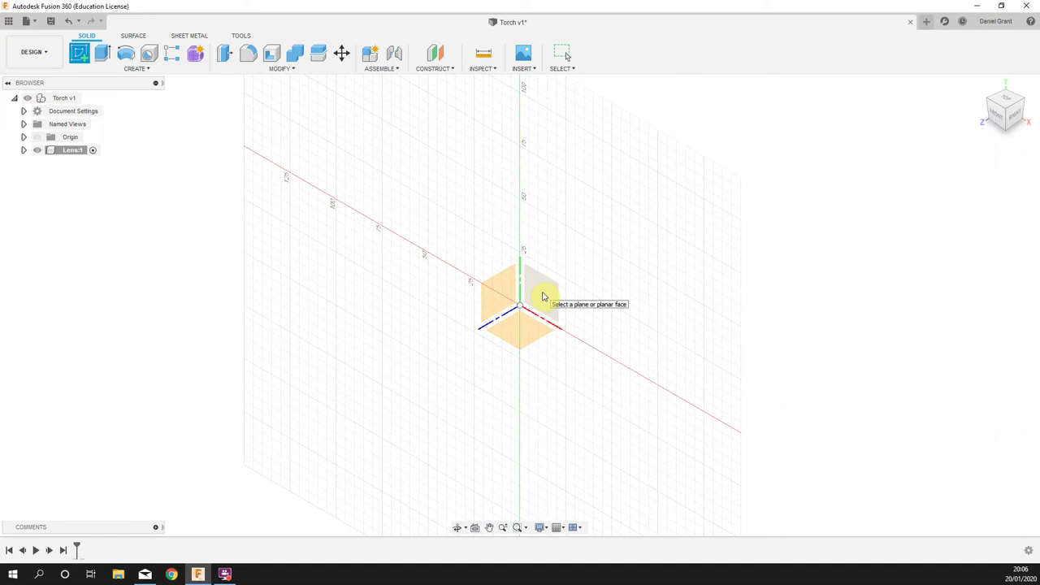
# Step: On the front origin plane, draw a centre-diameter circle of 30 mm at the origin
pyautogui.click(542, 294)
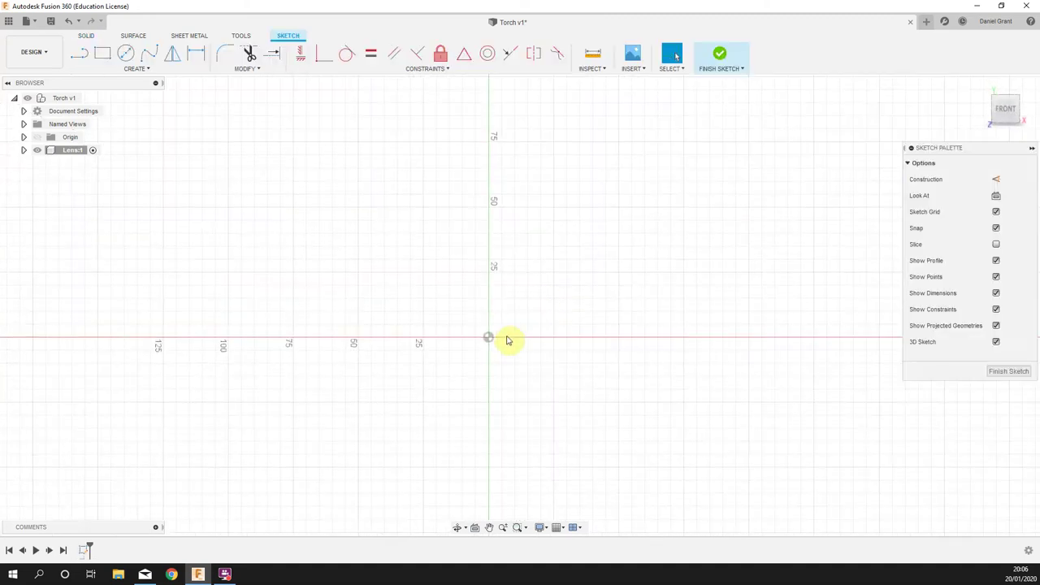
pyautogui.press('c')
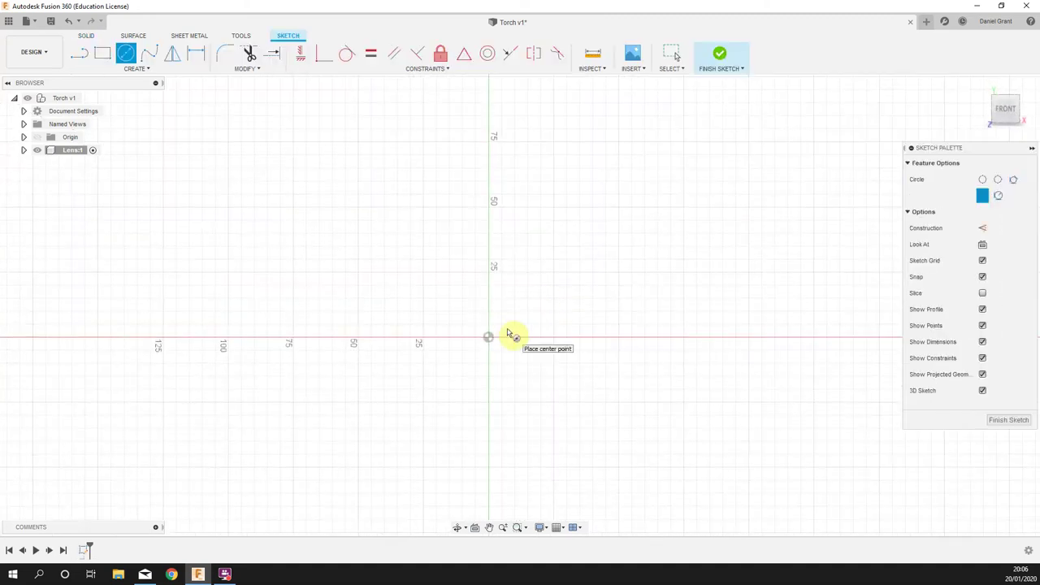
pyautogui.click(135, 68)
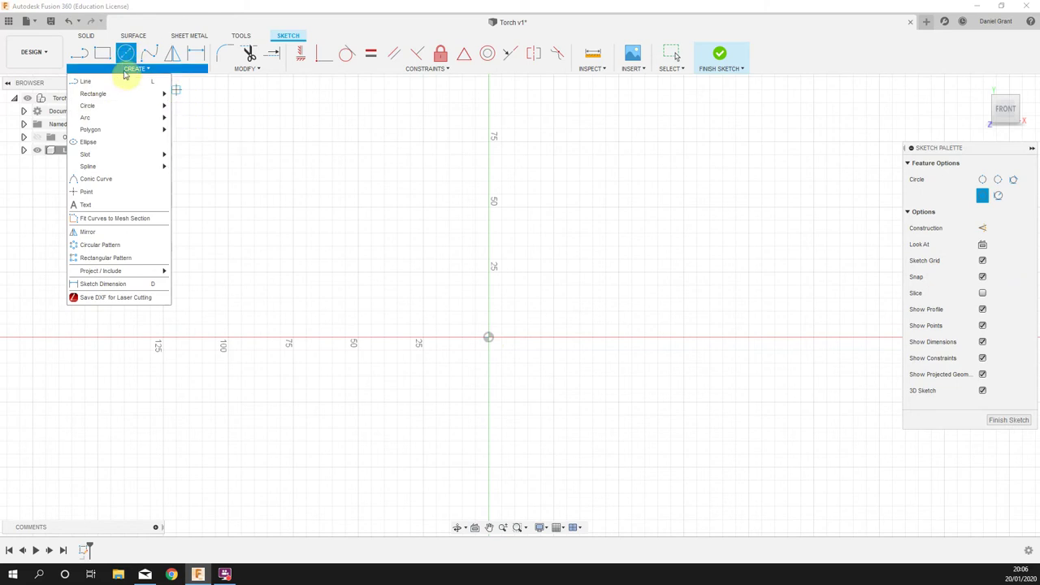
pyautogui.click(126, 55)
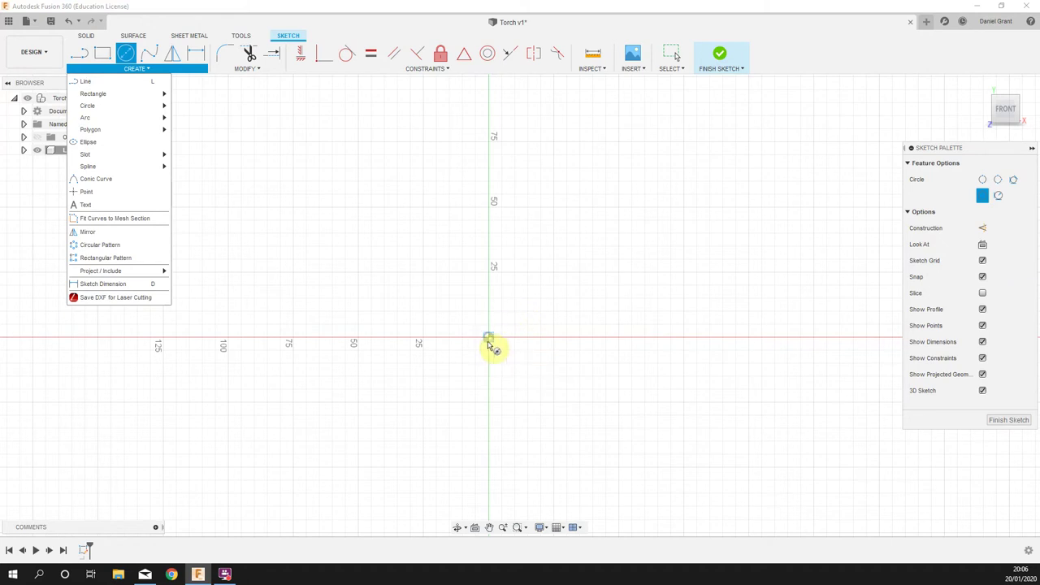
pyautogui.click(488, 341)
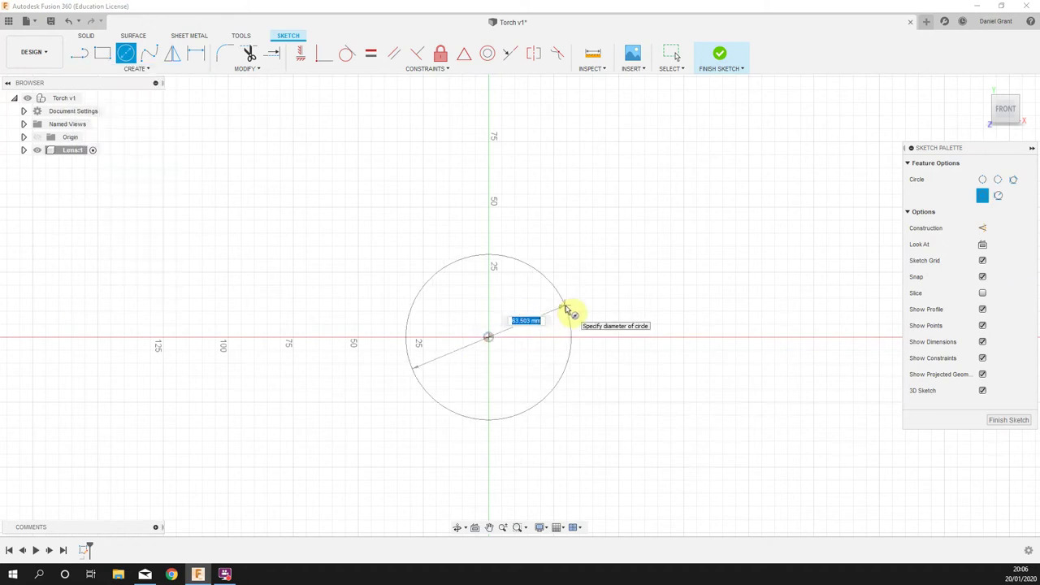
pyautogui.write('30')
pyautogui.press('Tab')
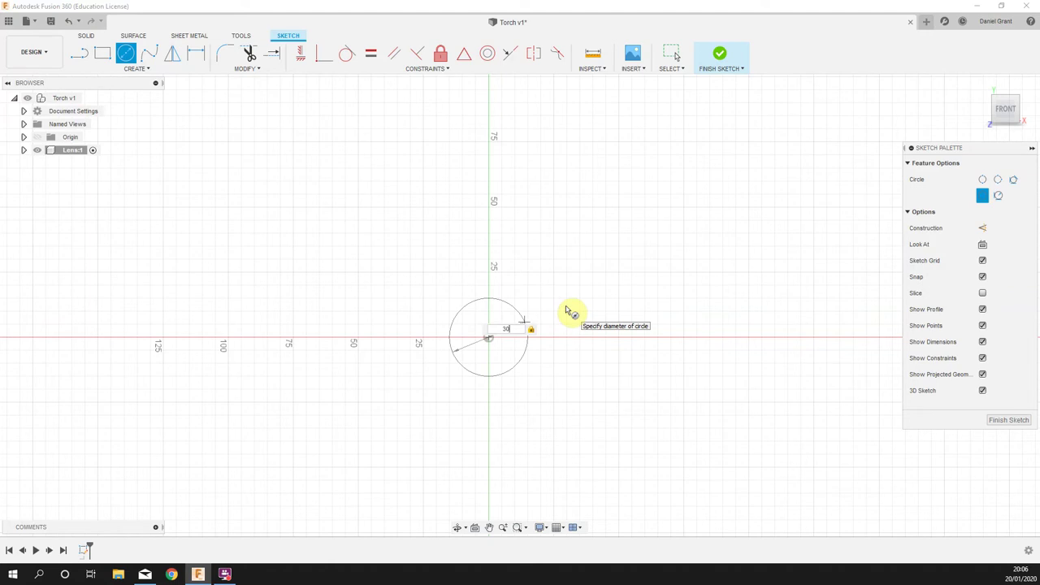
pyautogui.press('Return')
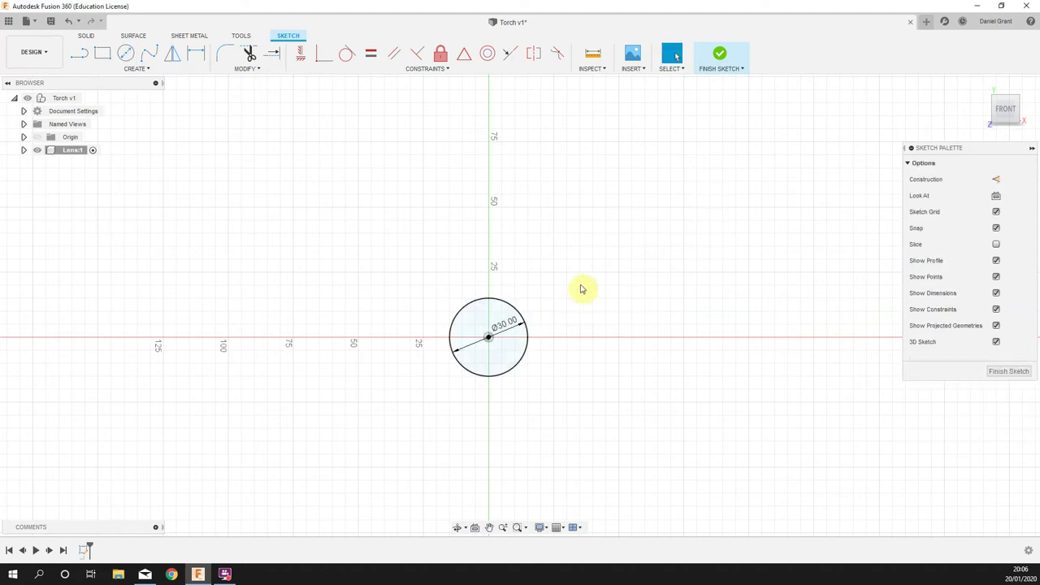
# Step: Delete the circle's Ø30 dimension and drag its edge to resize it freely
pyautogui.click(509, 327)
pyautogui.press('Delete')
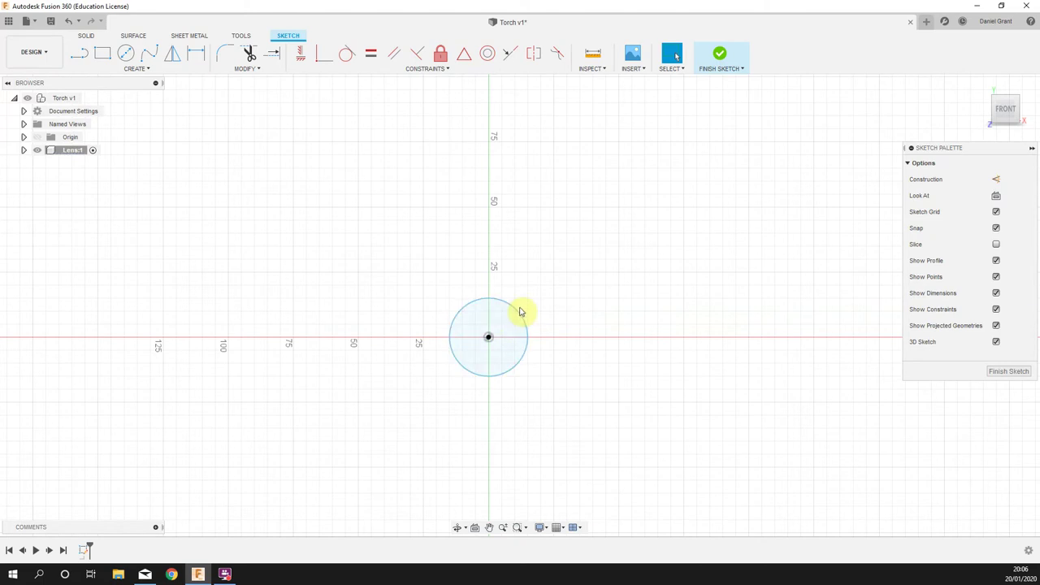
pyautogui.moveTo(521, 312); pyautogui.dragTo(629, 259)
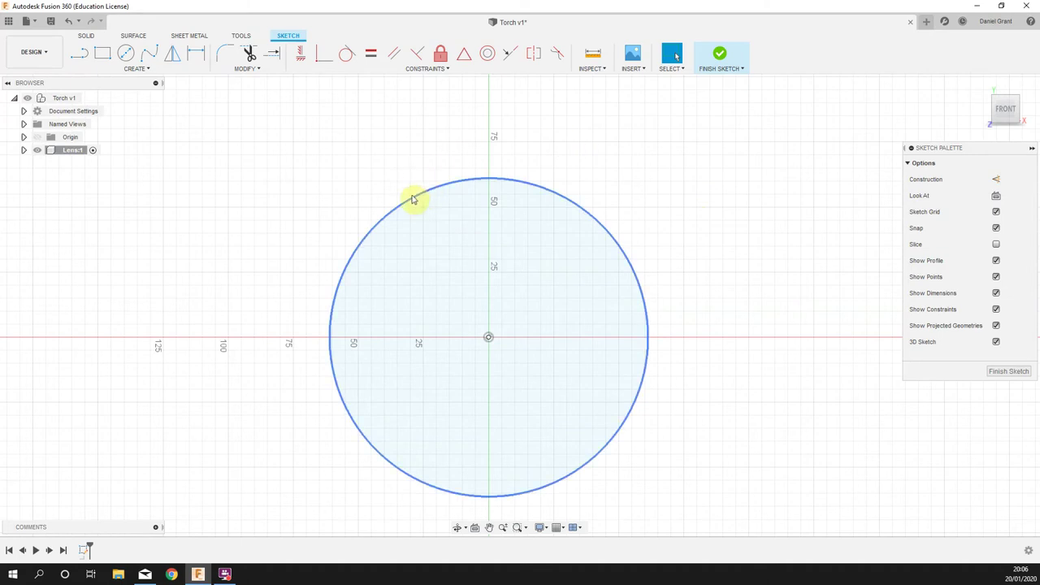
pyautogui.moveTo(414, 203); pyautogui.dragTo(450, 255)
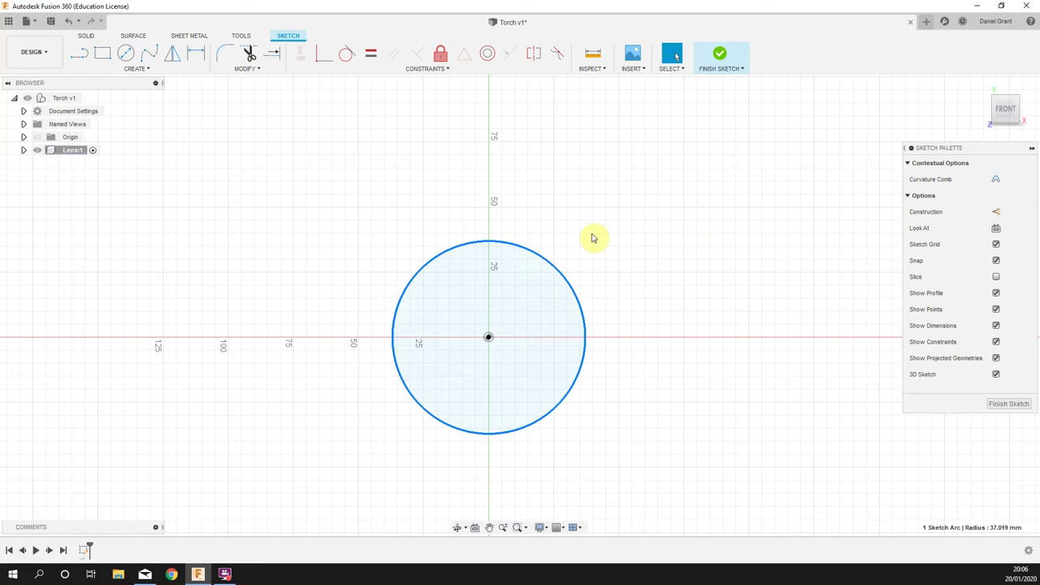
pyautogui.click(592, 186)
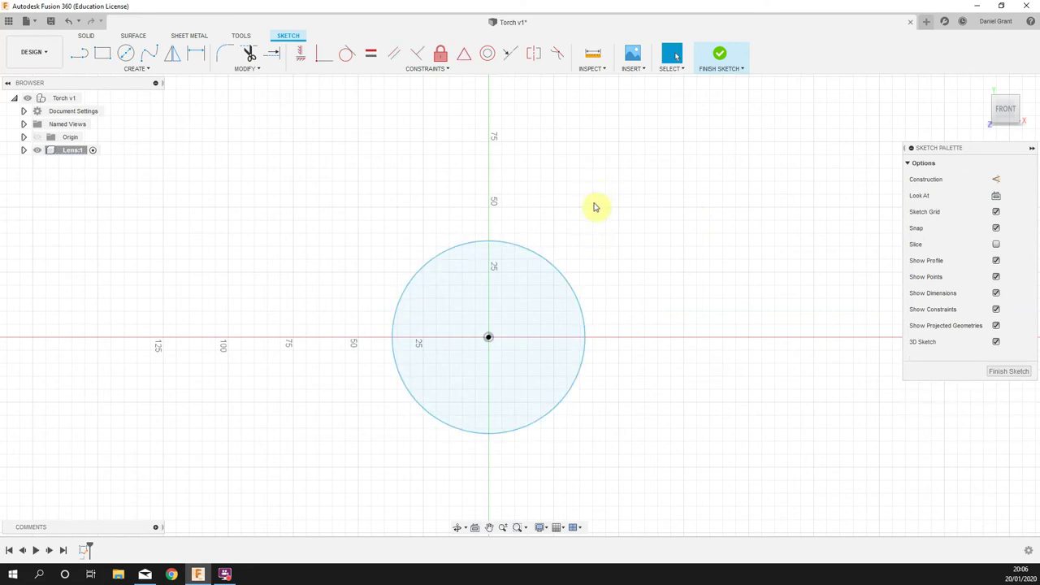
# Step: Add a diameter dimension fixing the circle at 30 mm
pyautogui.press('d')
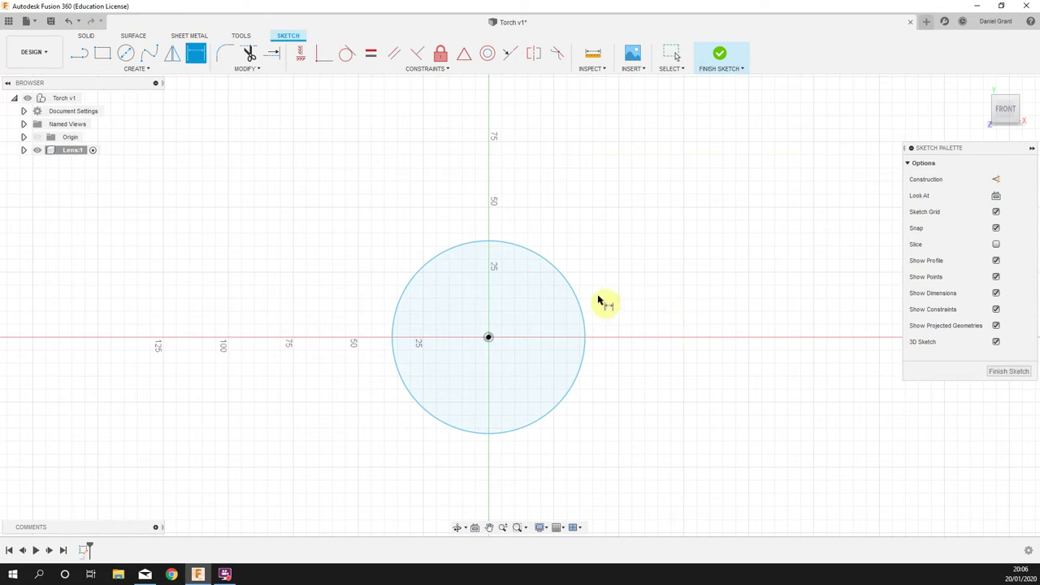
pyautogui.click(578, 311)
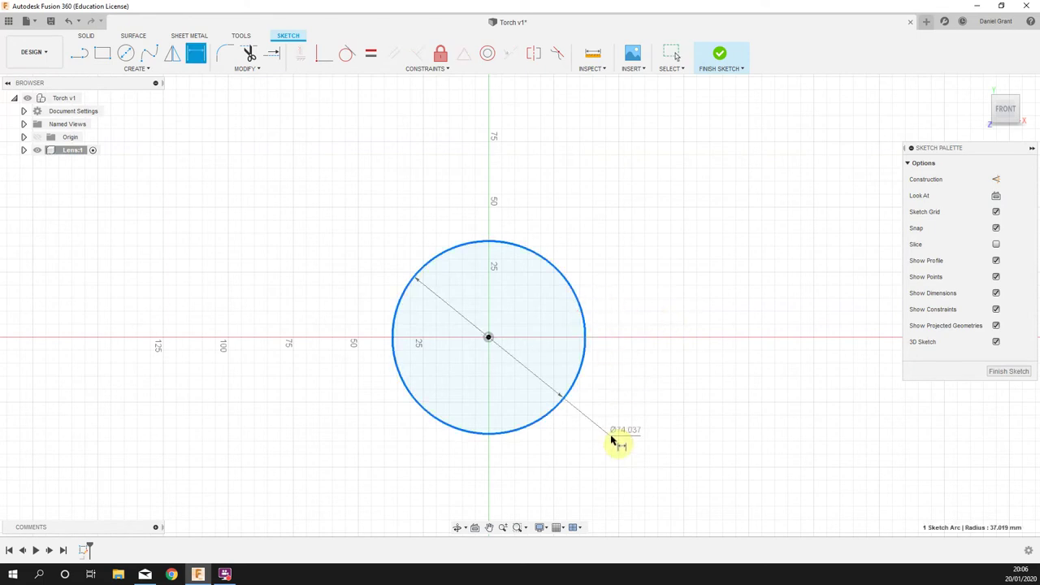
pyautogui.click(621, 436)
pyautogui.write('30')
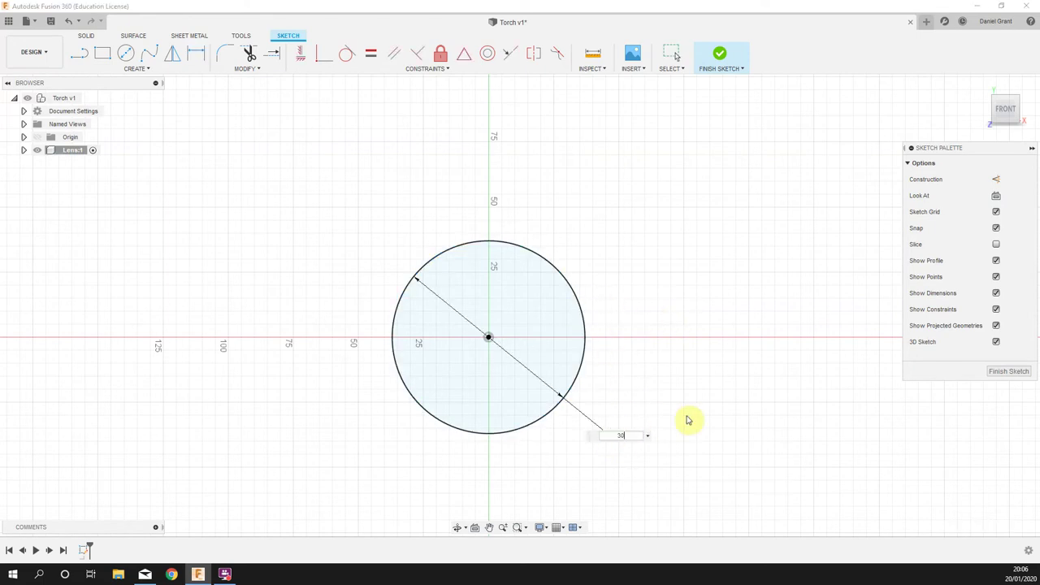
pyautogui.press('Return')
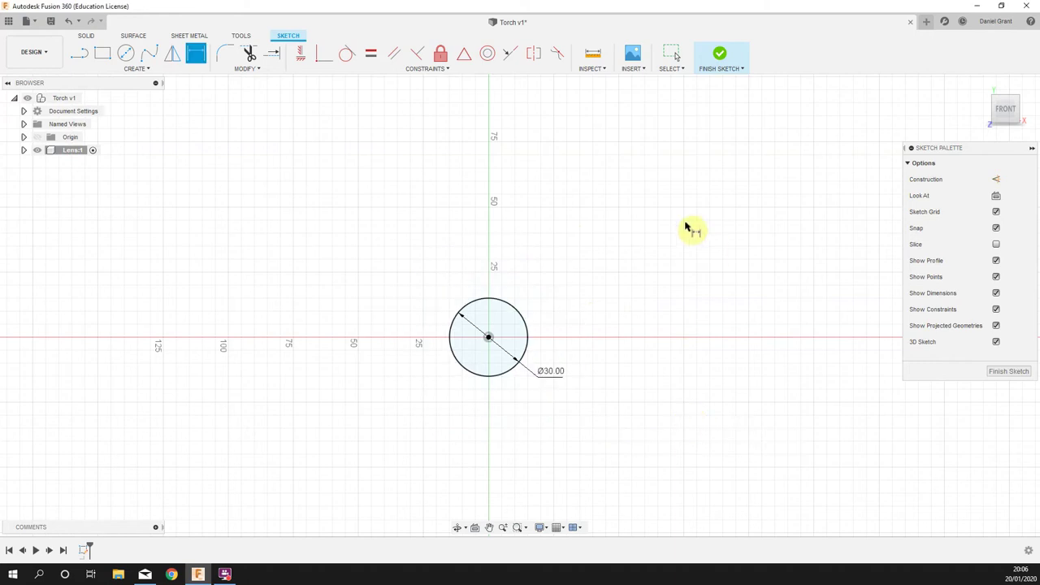
# Step: Extrude the Lens circle profile 20 mm into a new solid cylinder body
pyautogui.rightClick(562, 215)
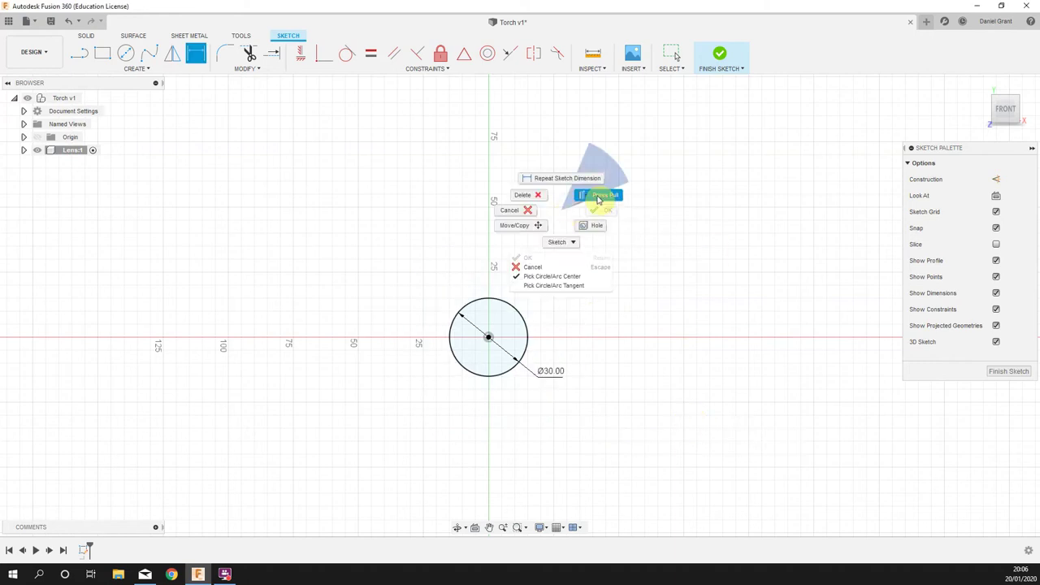
pyautogui.keyDown('shift'); pyautogui.moveTo(596, 199); pyautogui.dragTo(487, 295, button='middle'); pyautogui.keyUp('shift')
pyautogui.press('q')
pyautogui.click(522, 288)
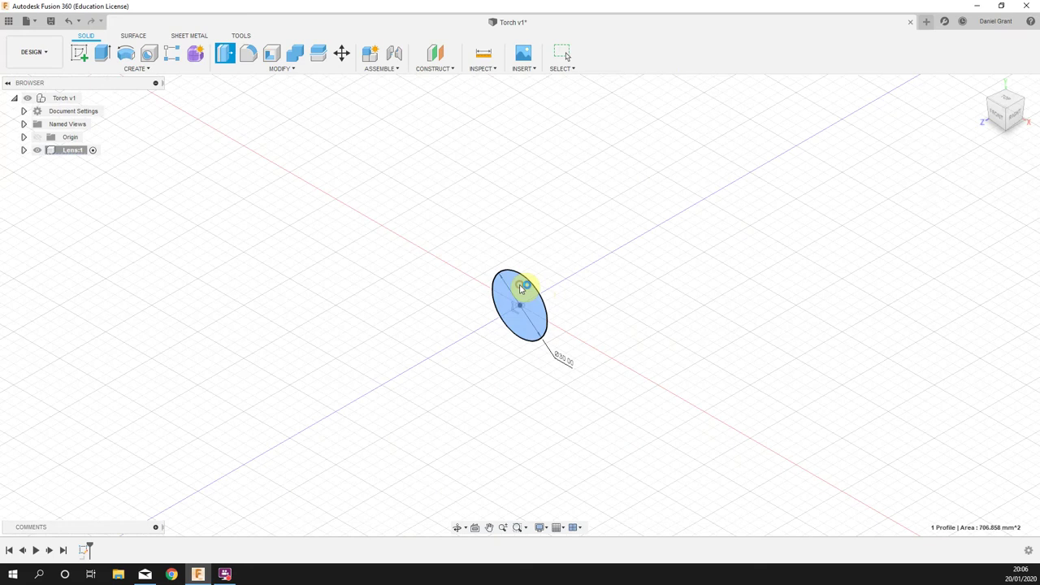
pyautogui.keyDown('shift'); pyautogui.moveTo(623, 326); pyautogui.dragTo(712, 262, button='middle'); pyautogui.keyUp('shift')
pyautogui.click(1015, 113)
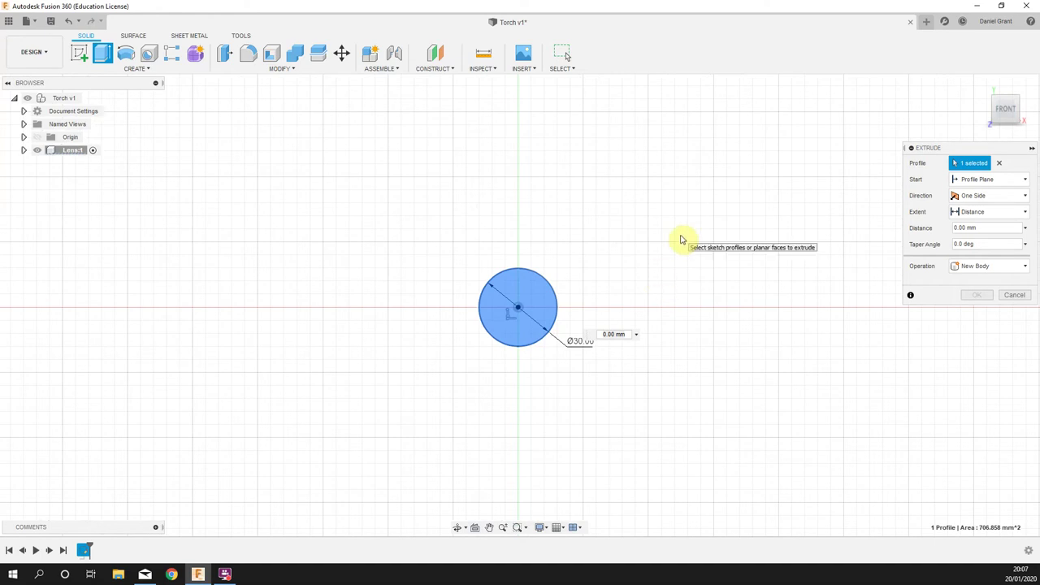
pyautogui.press('F5')
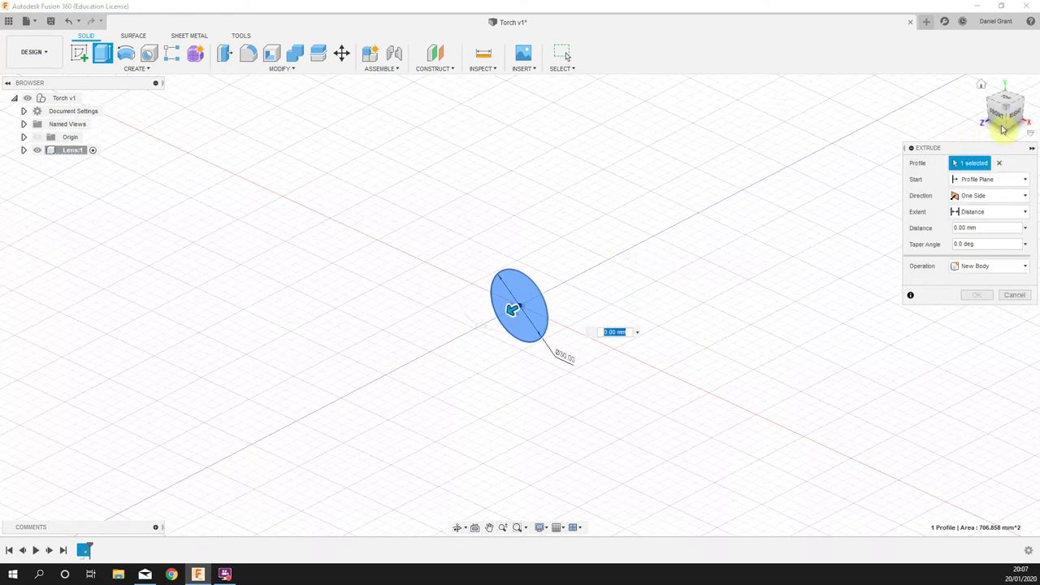
pyautogui.moveTo(1006, 112); pyautogui.dragTo(1018, 106)
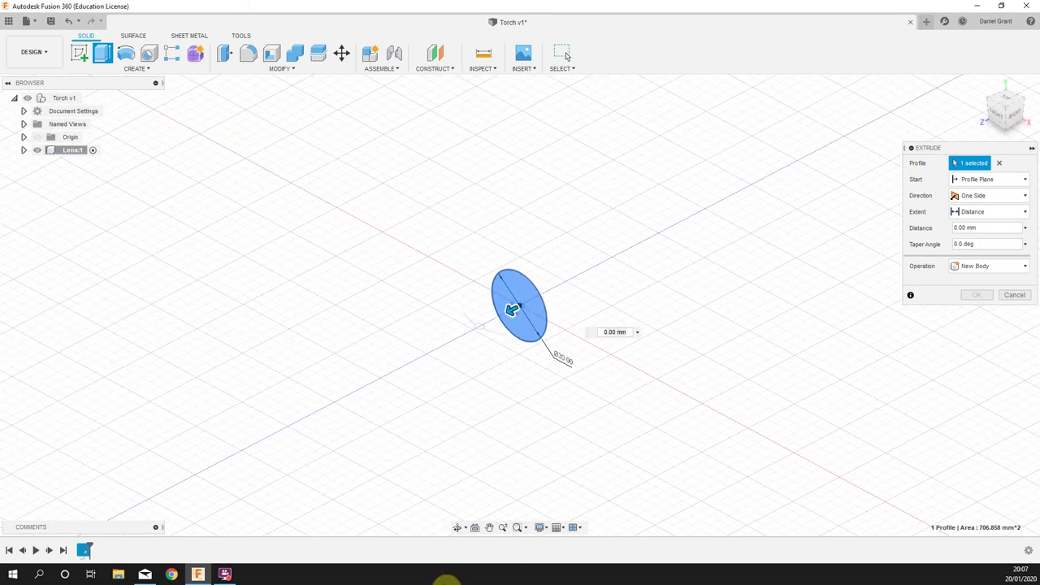
pyautogui.click(457, 529)
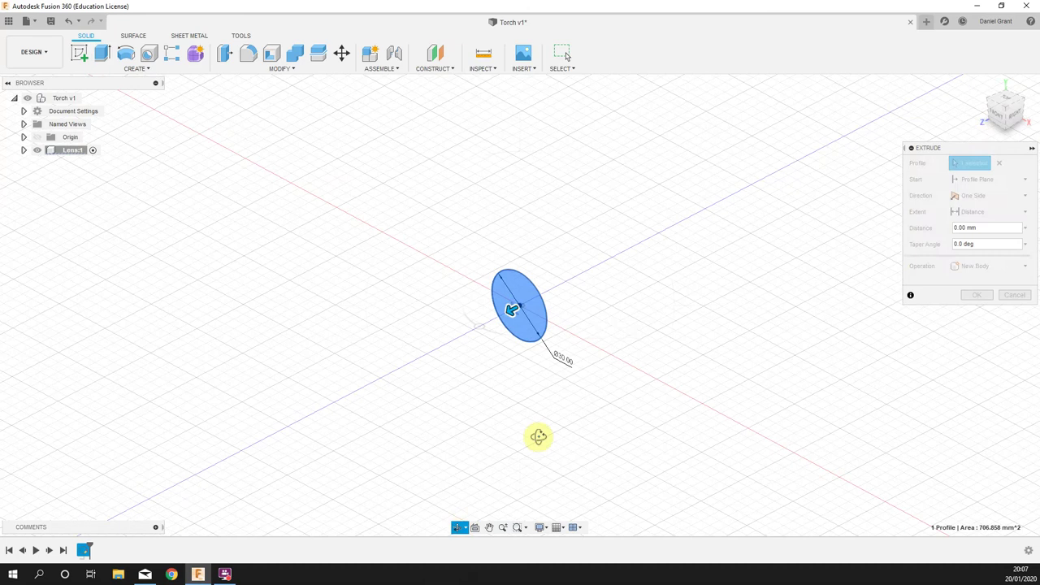
pyautogui.moveTo(539, 434); pyautogui.dragTo(472, 518)
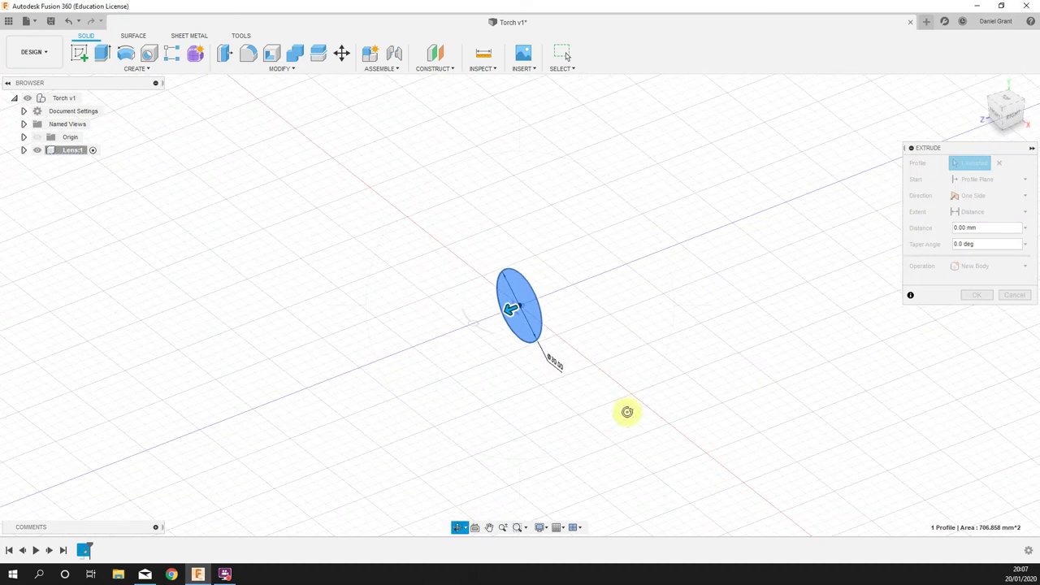
pyautogui.press('Escape')
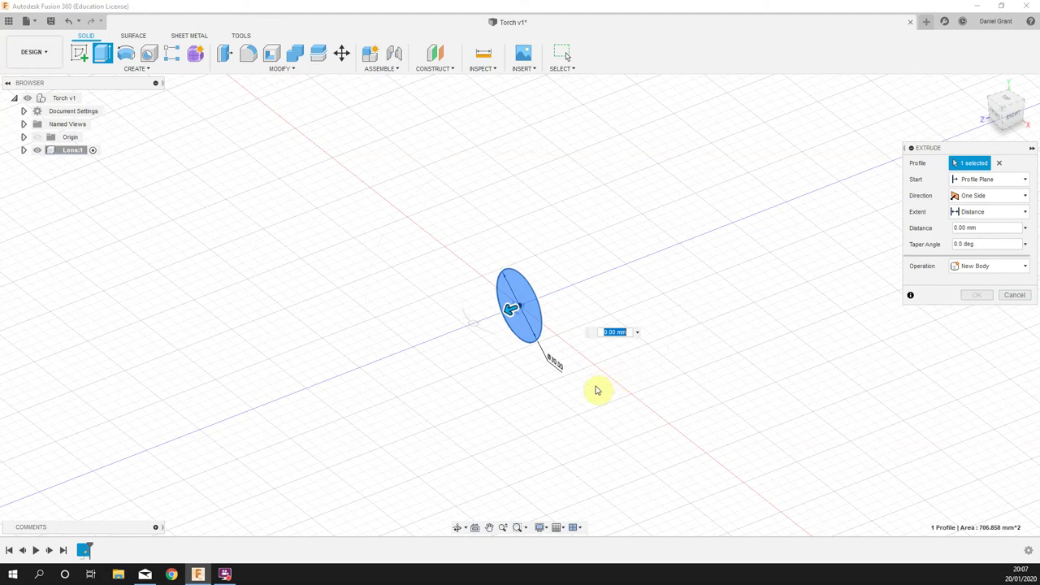
pyautogui.keyDown('shift'); pyautogui.moveTo(615, 380); pyautogui.dragTo(590, 381, button='middle'); pyautogui.keyUp('shift')
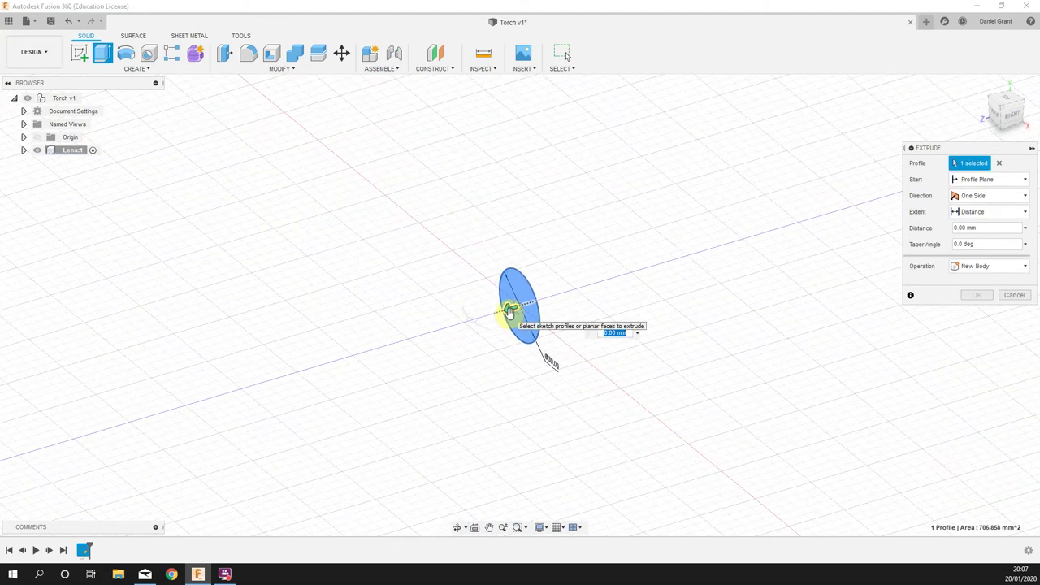
pyautogui.moveTo(509, 312); pyautogui.dragTo(465, 323)
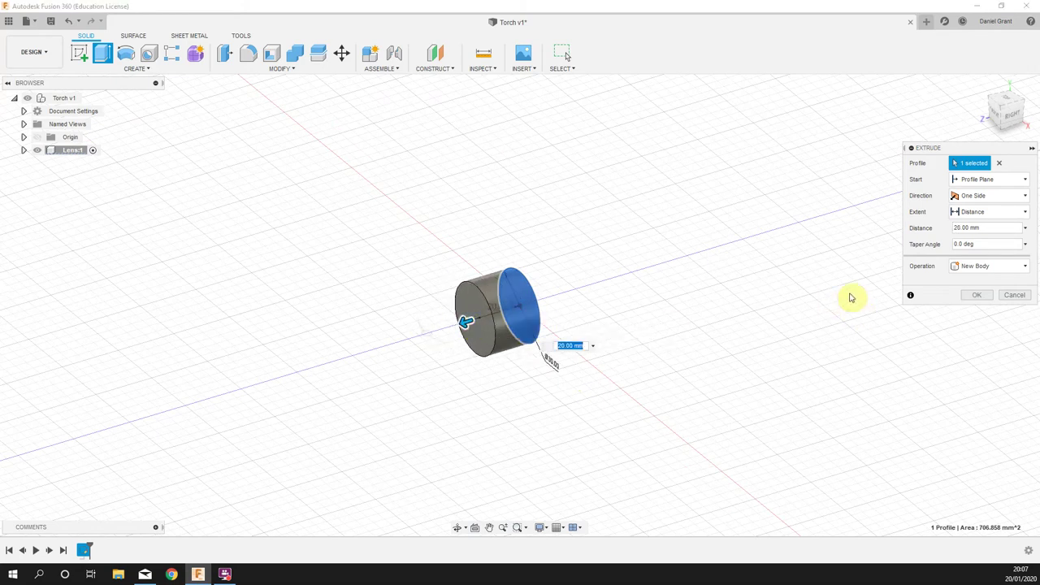
pyautogui.click(979, 295)
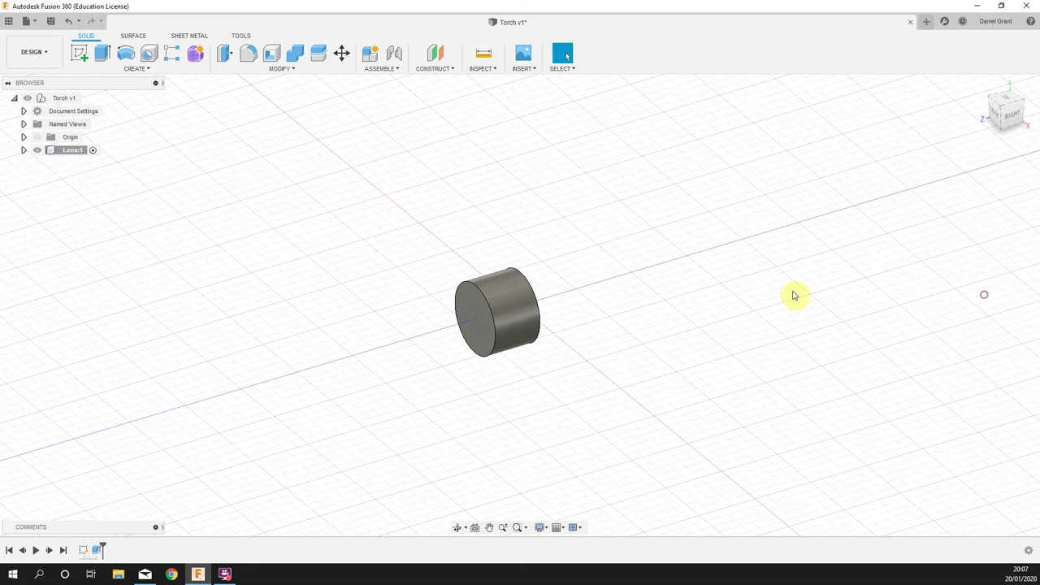
# Step: Chamfer one circular end edge of the lens cylinder by 5 mm
pyautogui.click(298, 73)
pyautogui.click(237, 103)
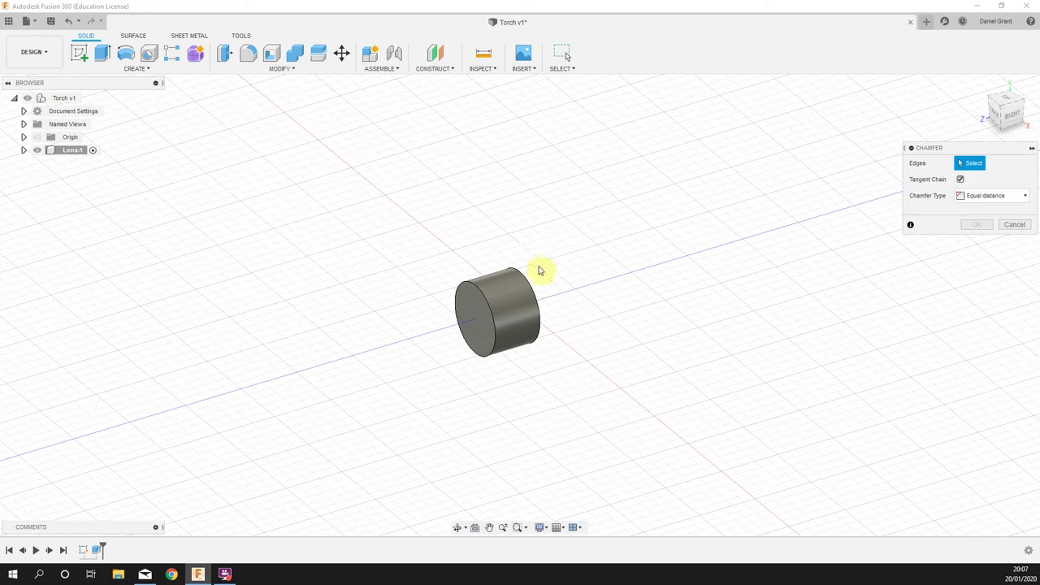
pyautogui.keyDown('shift'); pyautogui.moveTo(691, 290); pyautogui.dragTo(622, 304, button='middle'); pyautogui.keyUp('shift')
pyautogui.scroll(8, 531, 320)
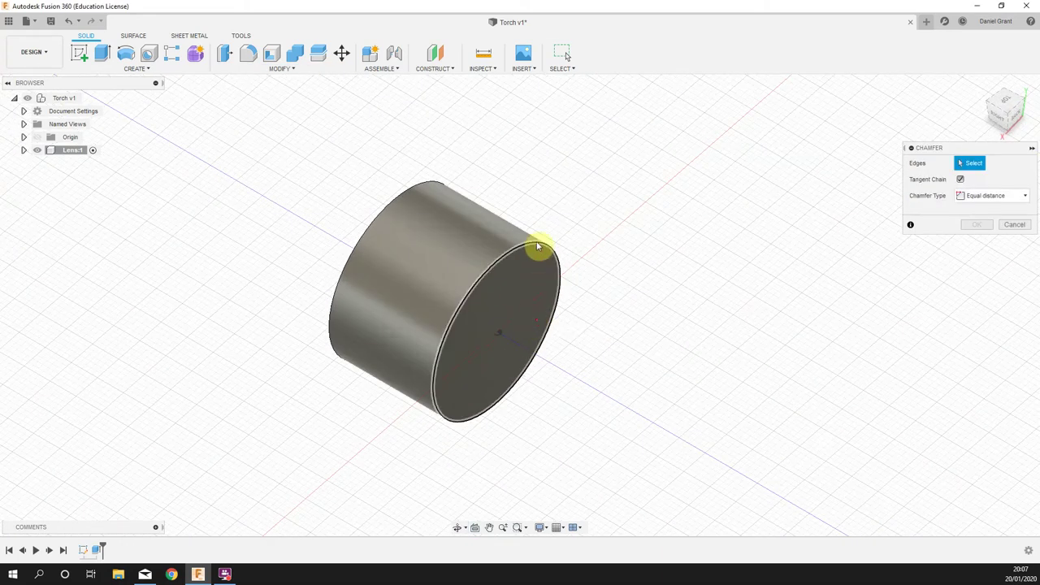
pyautogui.click(515, 255)
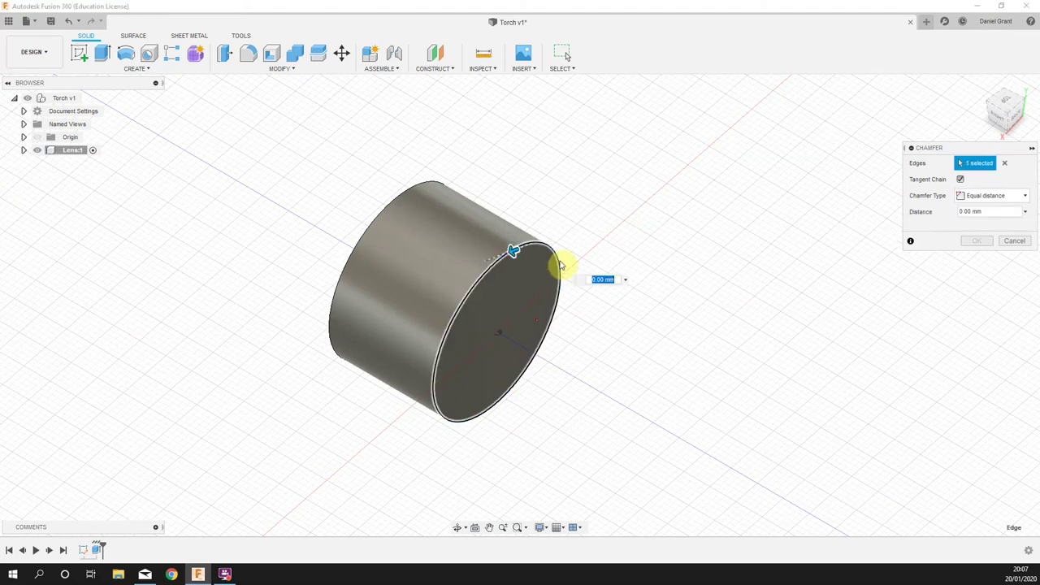
pyautogui.write('5')
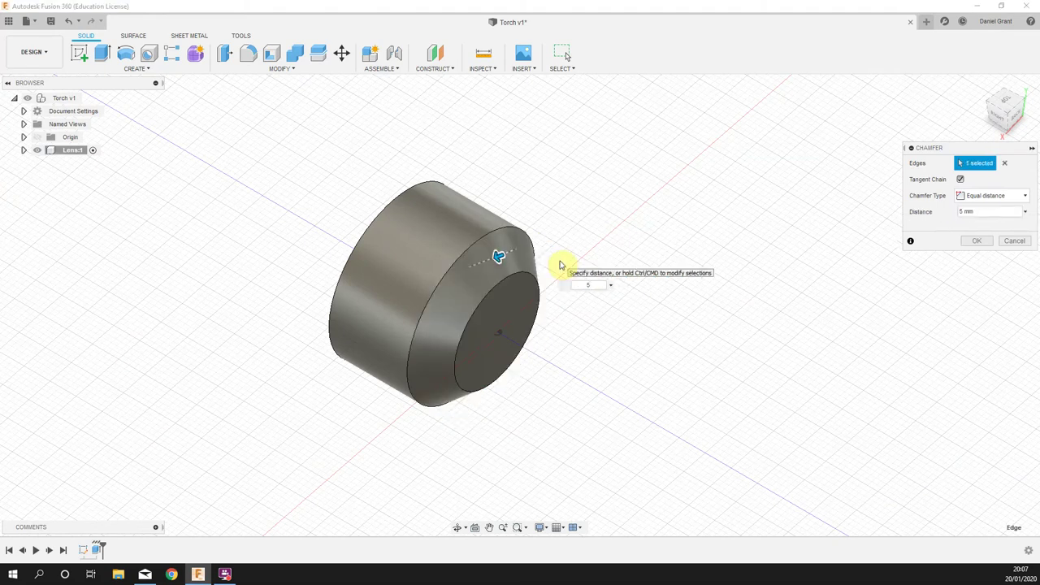
pyautogui.press('Return')
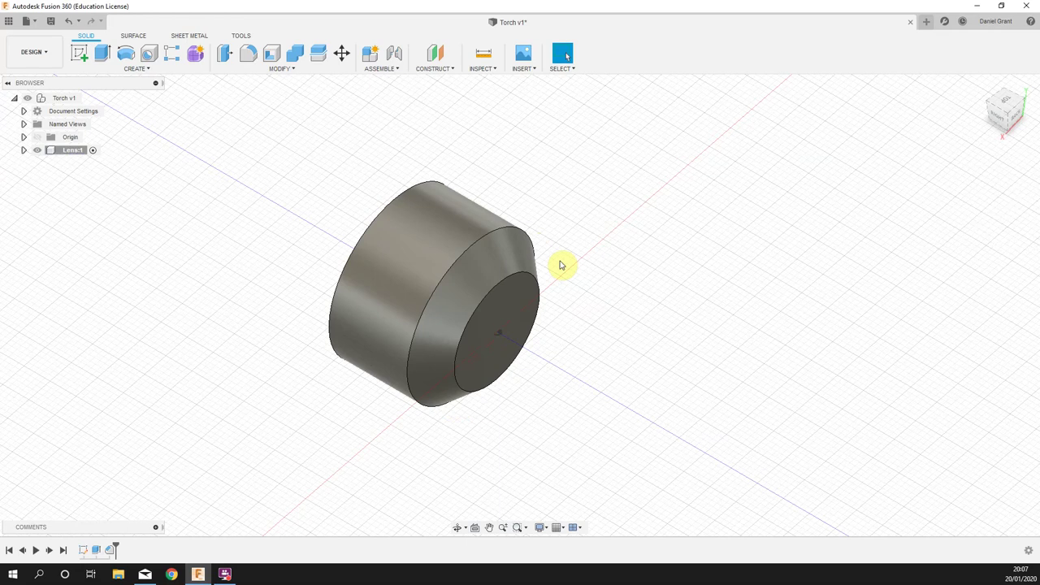
pyautogui.keyDown('shift'); pyautogui.moveTo(609, 341); pyautogui.dragTo(797, 302, button='middle'); pyautogui.keyUp('shift')
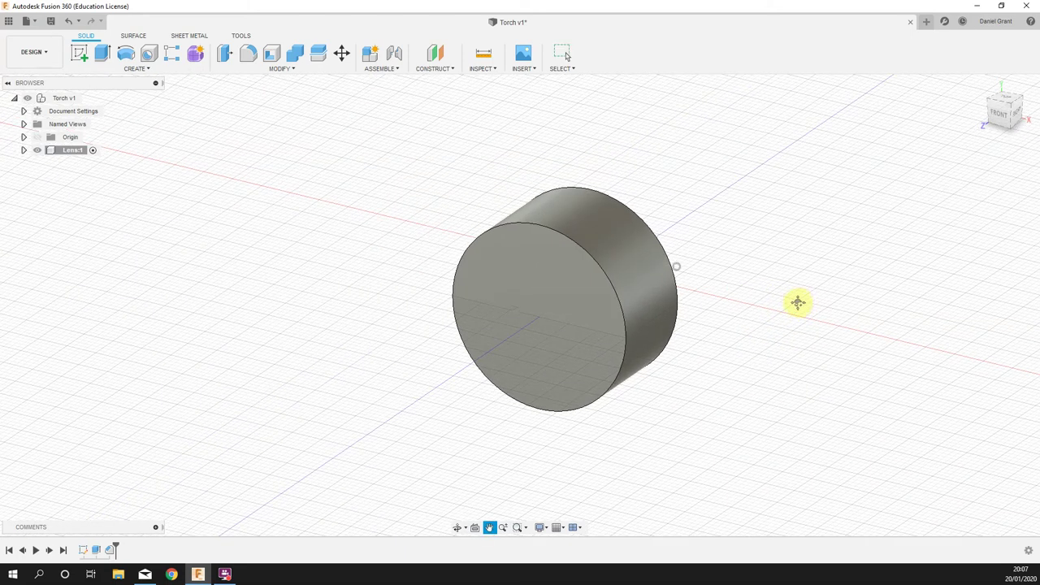
# Step: Sketch a 25 mm centre-diameter circle on the cylinder's front face
pyautogui.moveTo(723, 297); pyautogui.dragTo(658, 297, button='middle')
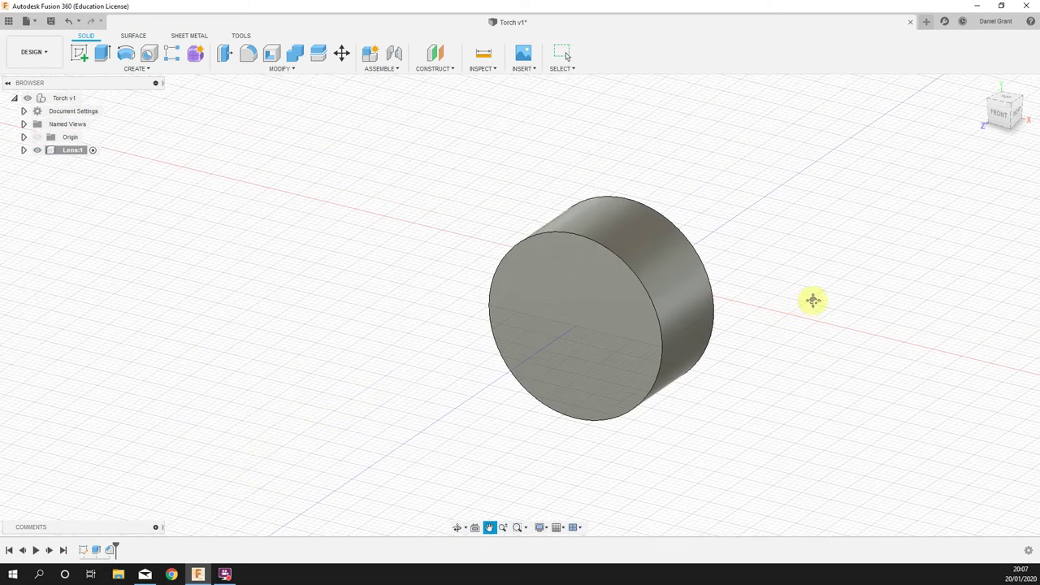
pyautogui.moveTo(812, 300); pyautogui.dragTo(540, 303)
pyautogui.press('Escape')
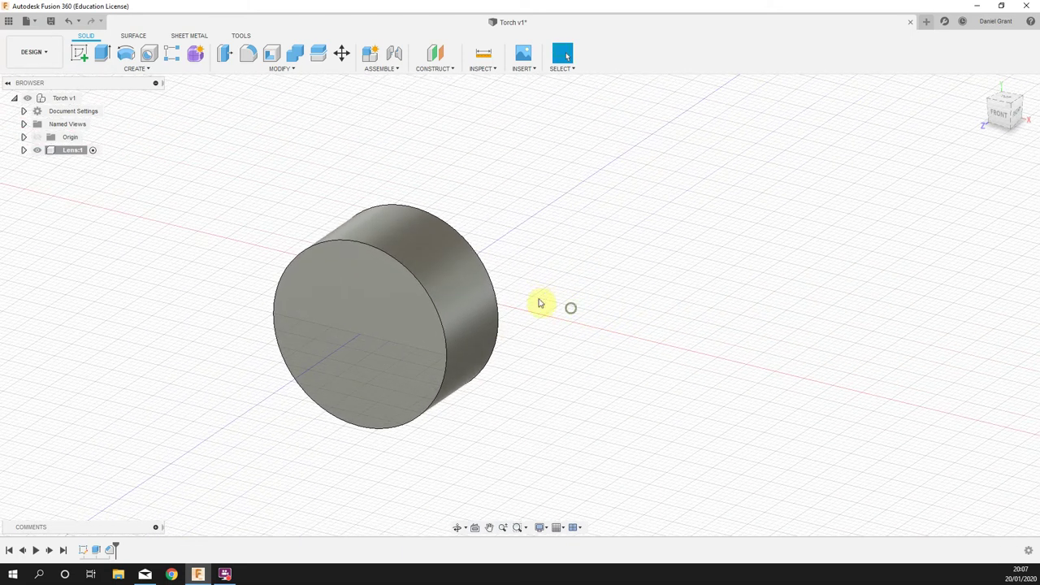
pyautogui.moveTo(540, 303); pyautogui.dragTo(687, 284, button='middle')
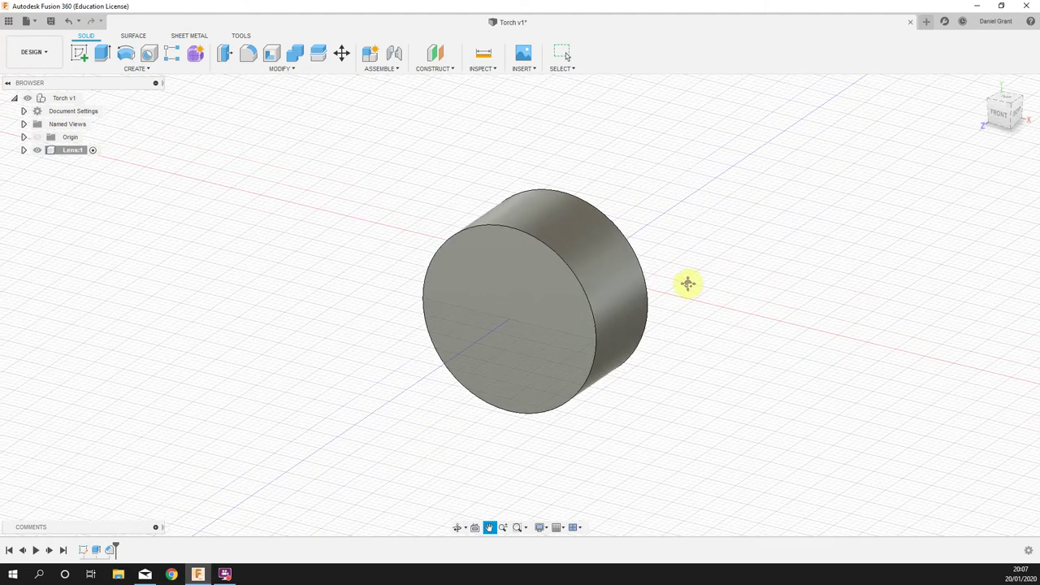
pyautogui.press('Escape')
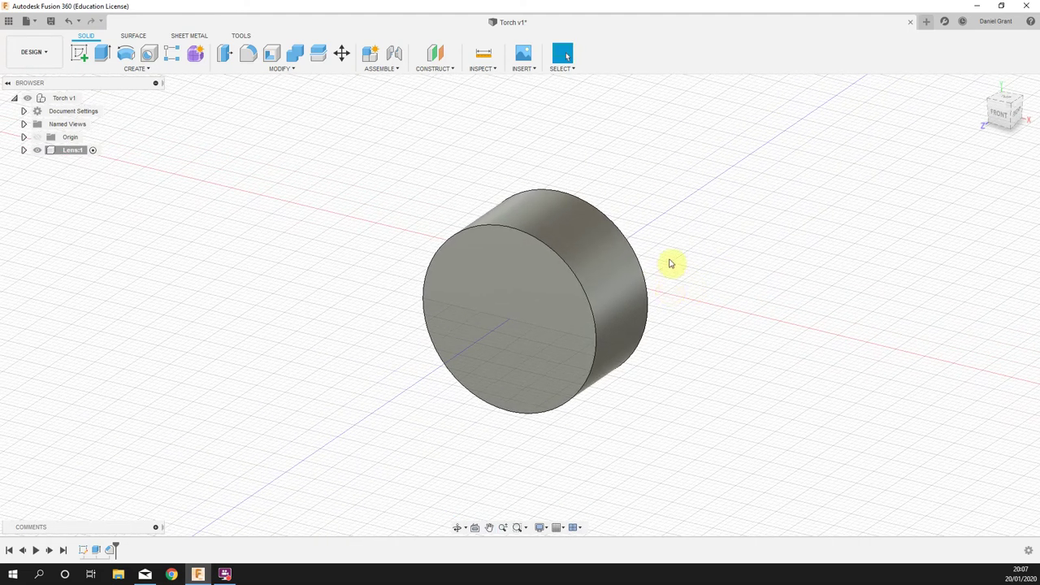
pyautogui.click(80, 54)
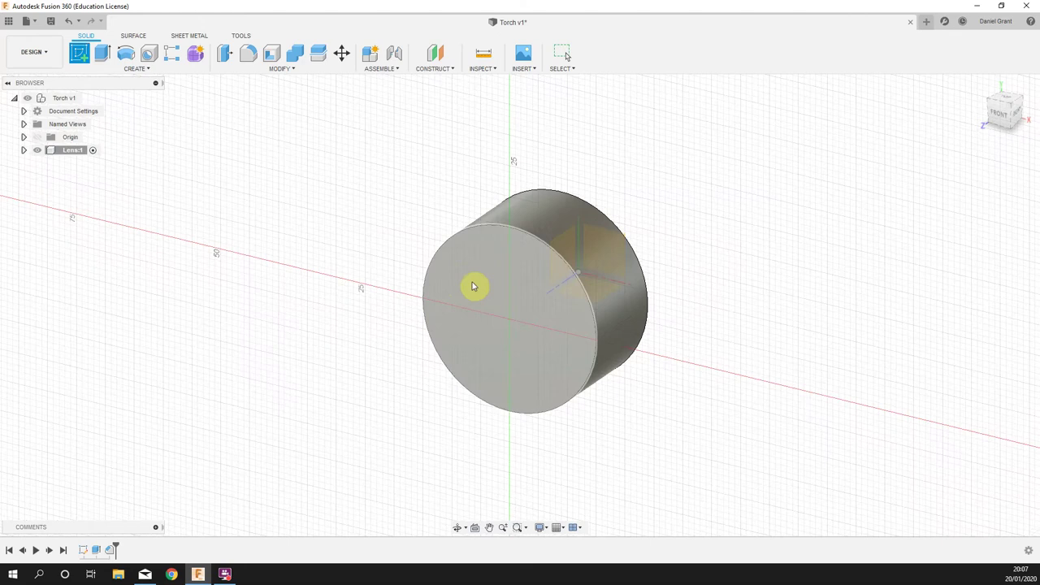
pyautogui.click(472, 284)
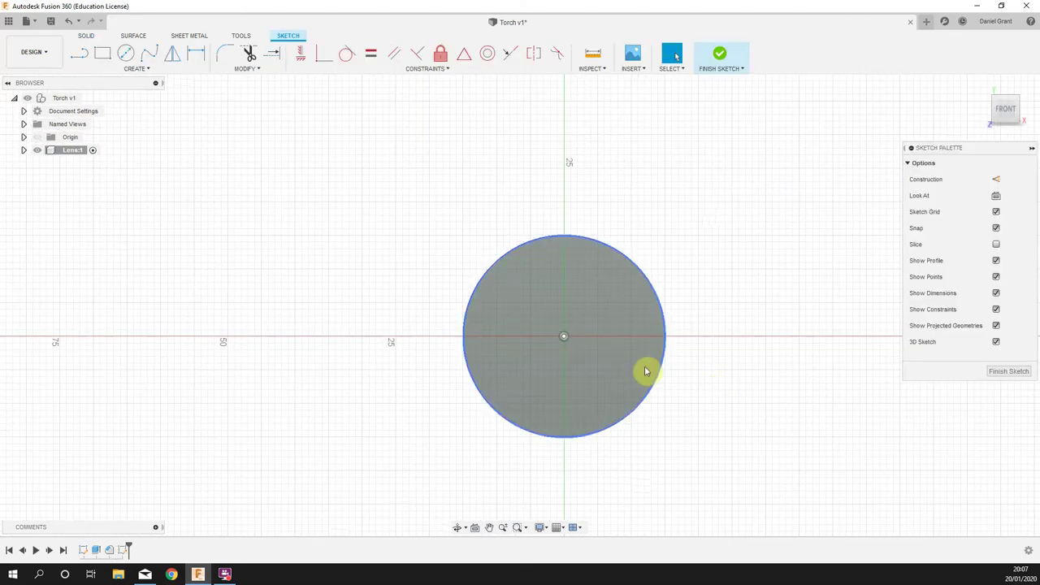
pyautogui.press('c')
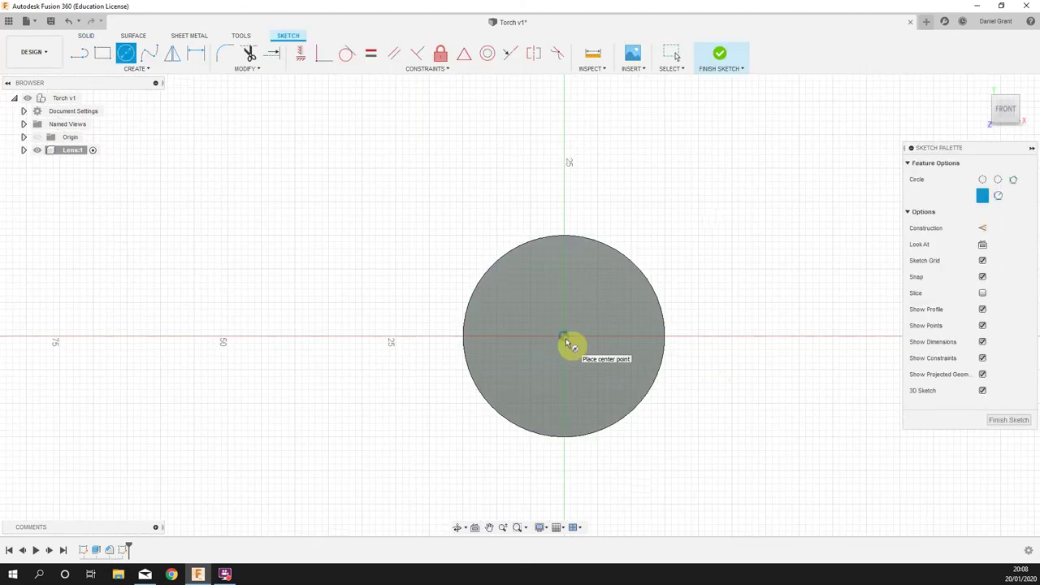
pyautogui.click(566, 341)
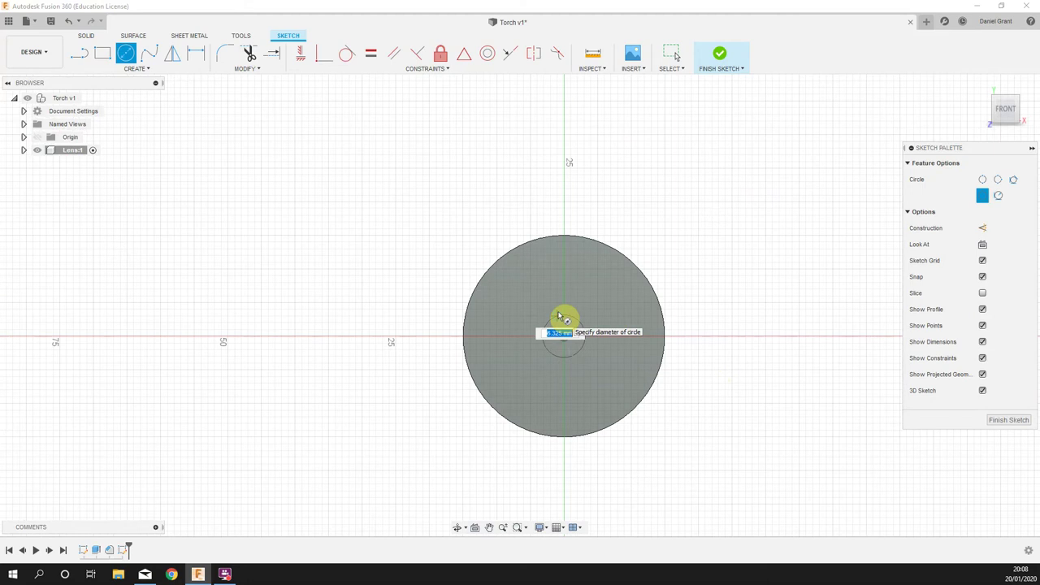
pyautogui.press('Return')
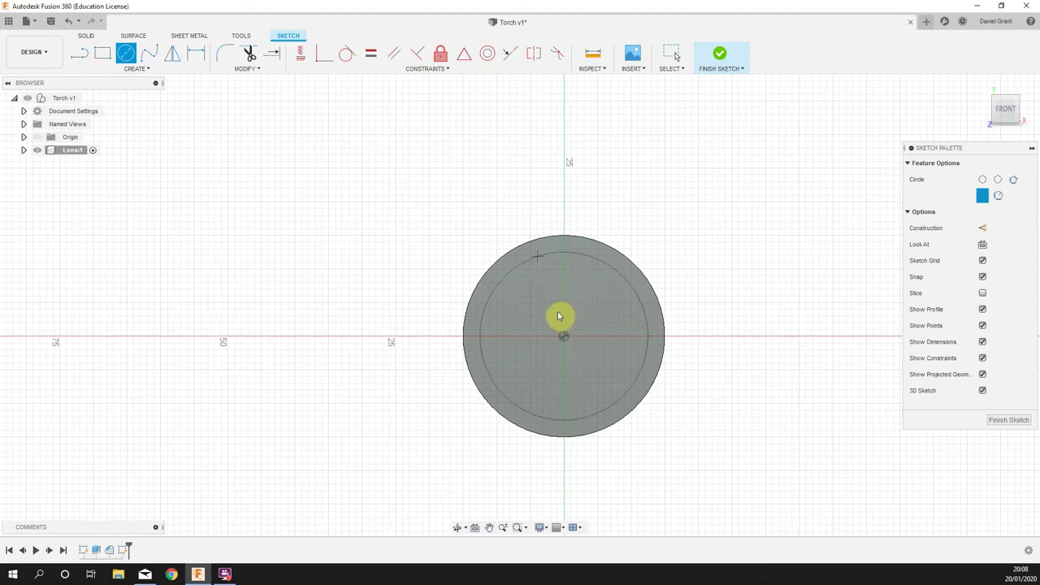
pyautogui.press('Escape')
# Step: Press-pull the 25 mm circle -2 mm as a cut to form the recess
pyautogui.rightClick(671, 169)
pyautogui.click(701, 158)
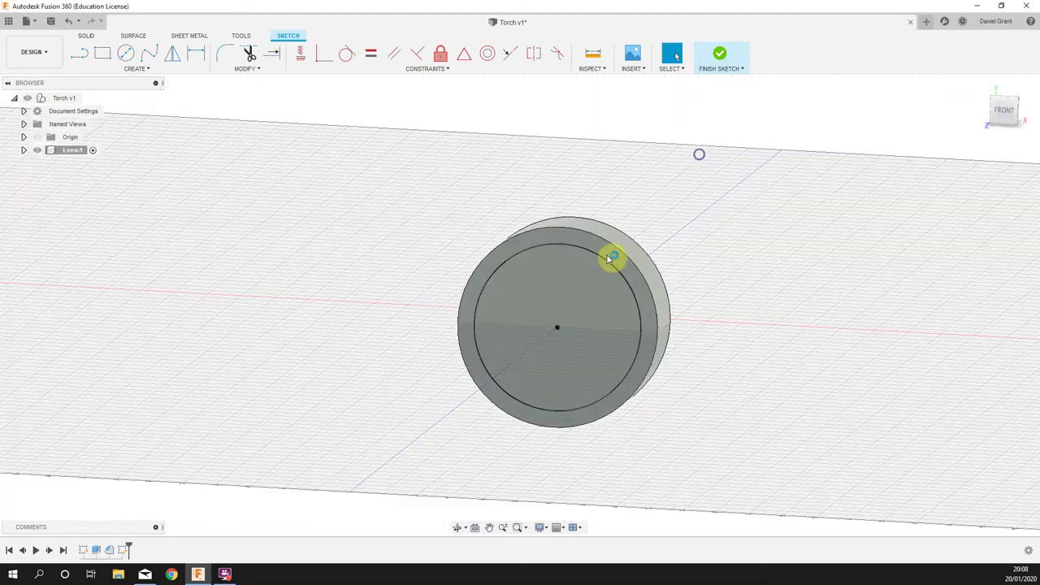
pyautogui.click(501, 323)
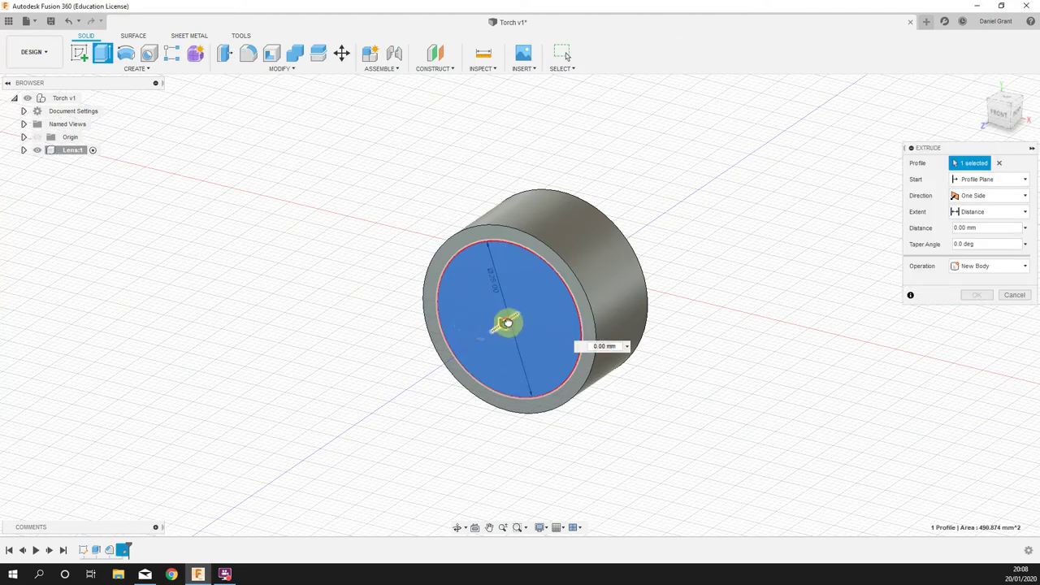
pyautogui.write('-2')
pyautogui.click(603, 355)
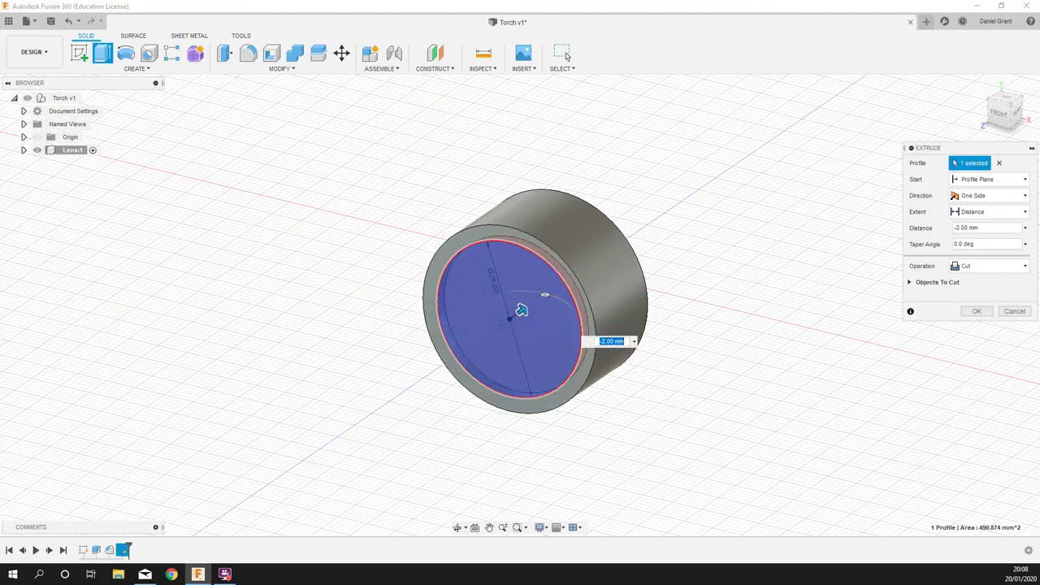
pyautogui.click(975, 311)
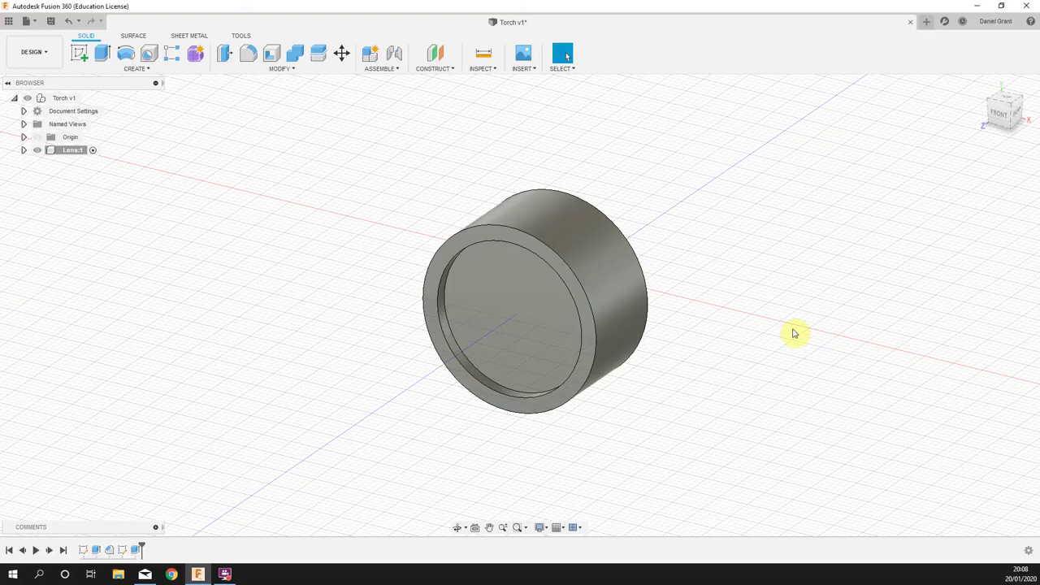
# Step: Create a new component named 'Torch Body' under the Torch v1 root
pyautogui.keyDown('shift'); pyautogui.moveTo(795, 333); pyautogui.dragTo(749, 341, button='middle'); pyautogui.keyUp('shift')
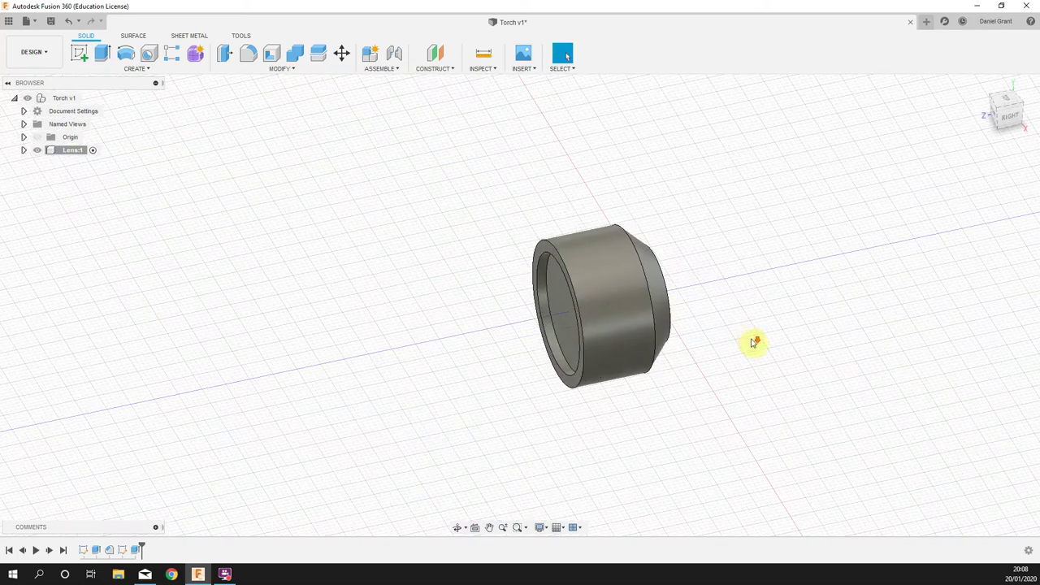
pyautogui.rightClick(75, 101)
pyautogui.click(99, 124)
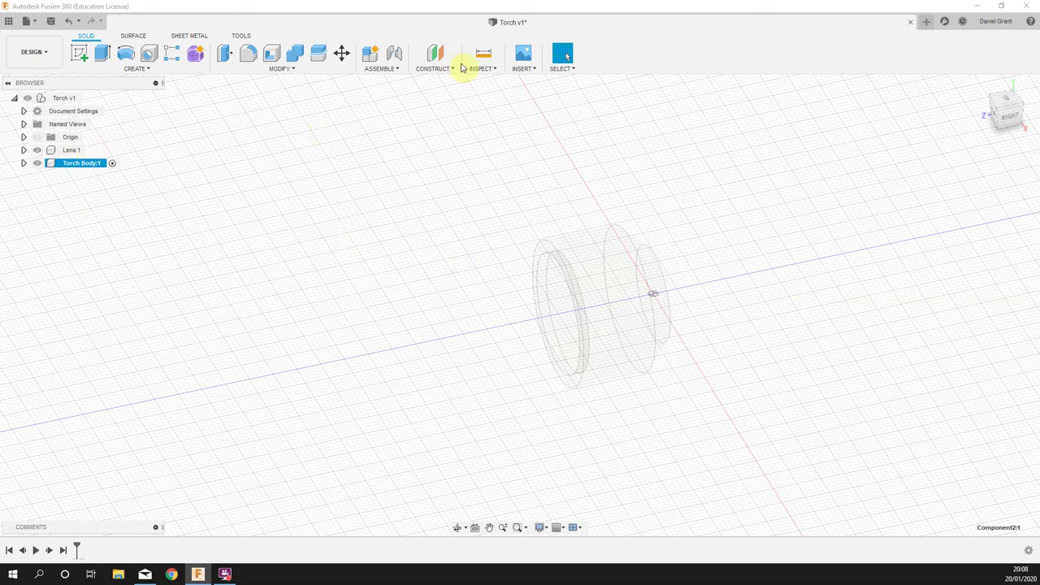
# Step: In the active Torch Body component, sketch a 20 mm circle at the origin on the back plane
pyautogui.click(79, 50)
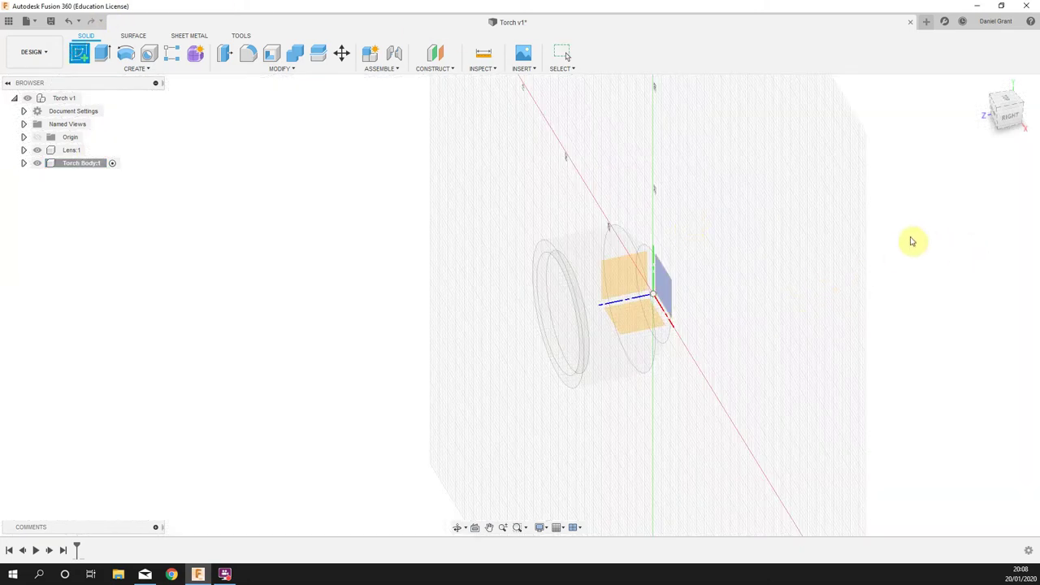
pyautogui.keyDown('shift'); pyautogui.moveTo(532, 166); pyautogui.dragTo(216, 434, button='middle'); pyautogui.keyUp('shift')
pyautogui.keyDown('shift'); pyautogui.moveTo(271, 373); pyautogui.dragTo(317, 358, button='middle'); pyautogui.keyUp('shift')
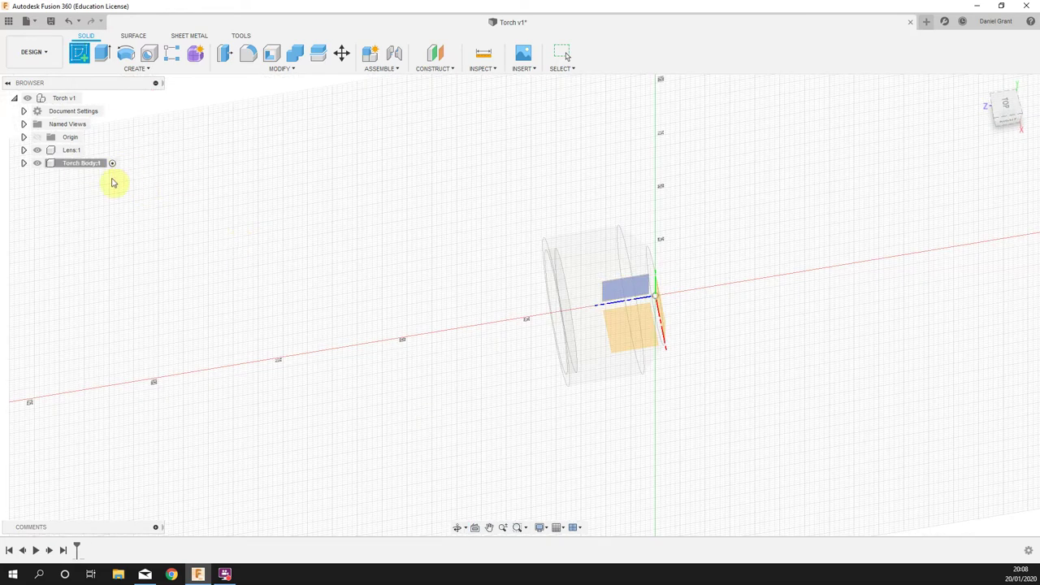
pyautogui.click(112, 166)
pyautogui.keyDown('shift'); pyautogui.moveTo(225, 294); pyautogui.dragTo(297, 395, button='middle'); pyautogui.keyUp('shift')
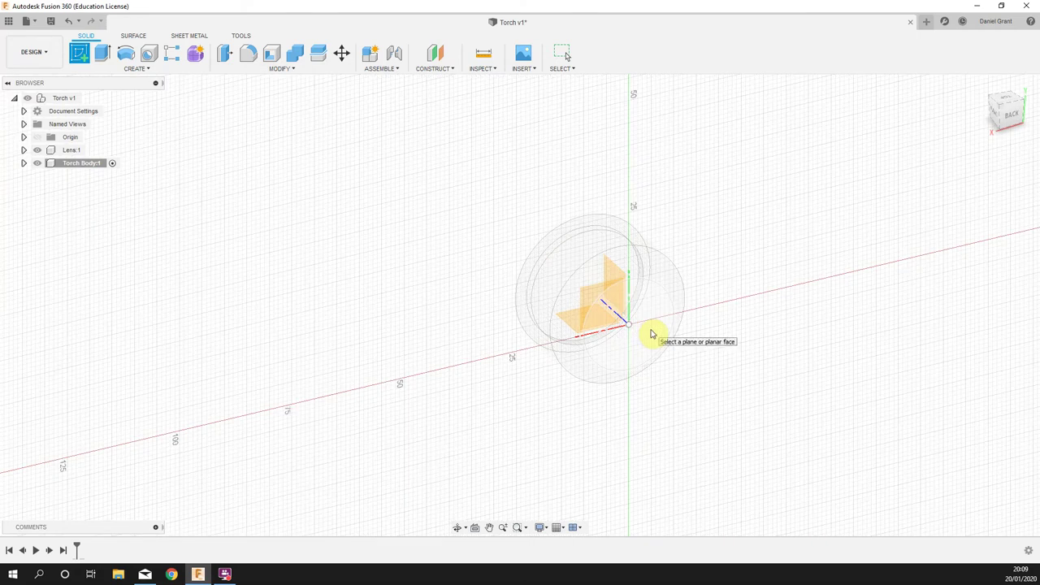
pyautogui.click(649, 331)
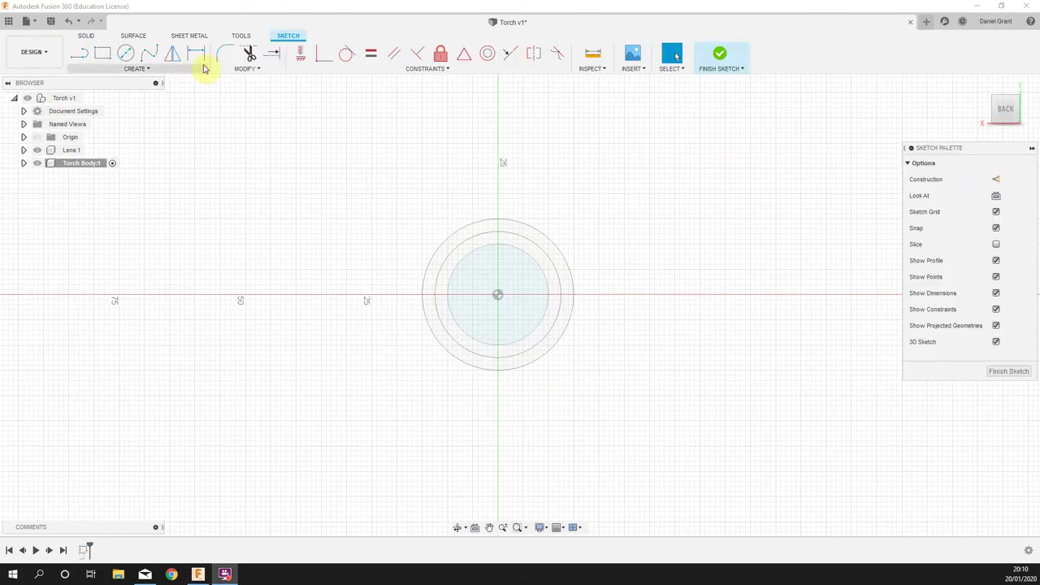
pyautogui.click(126, 52)
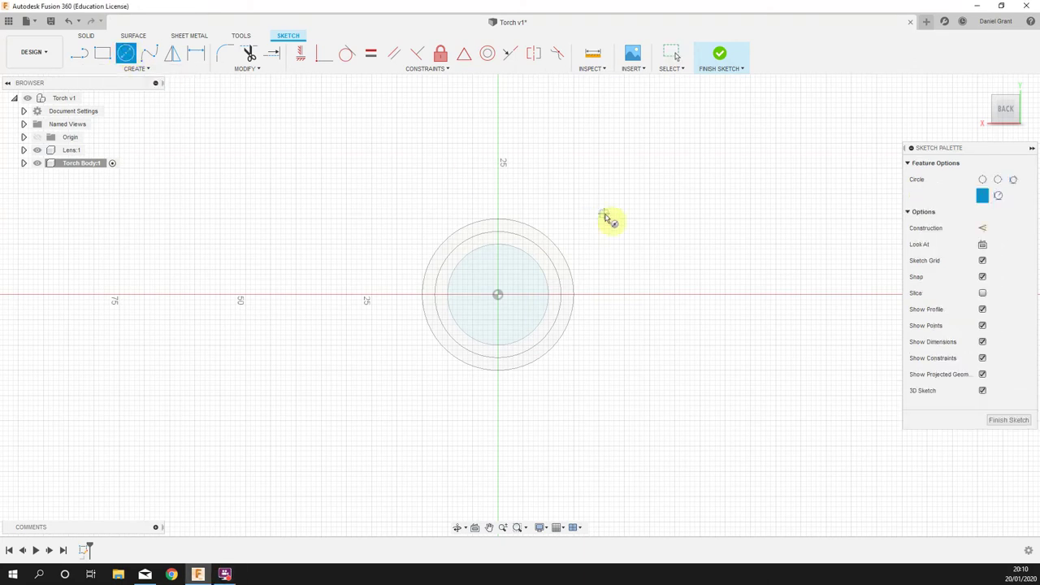
pyautogui.click(498, 295)
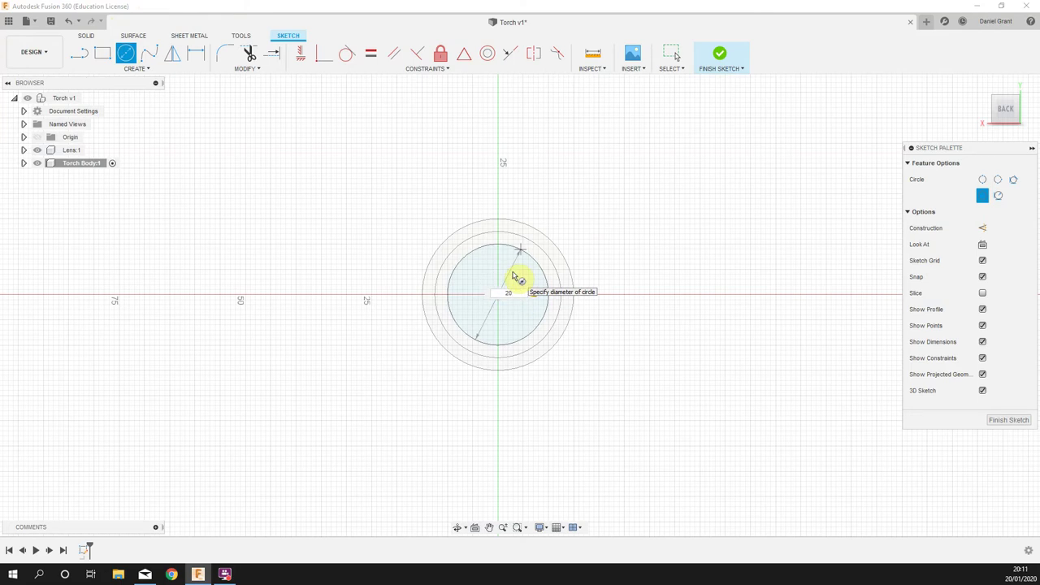
pyautogui.press('Return')
pyautogui.press('Escape')
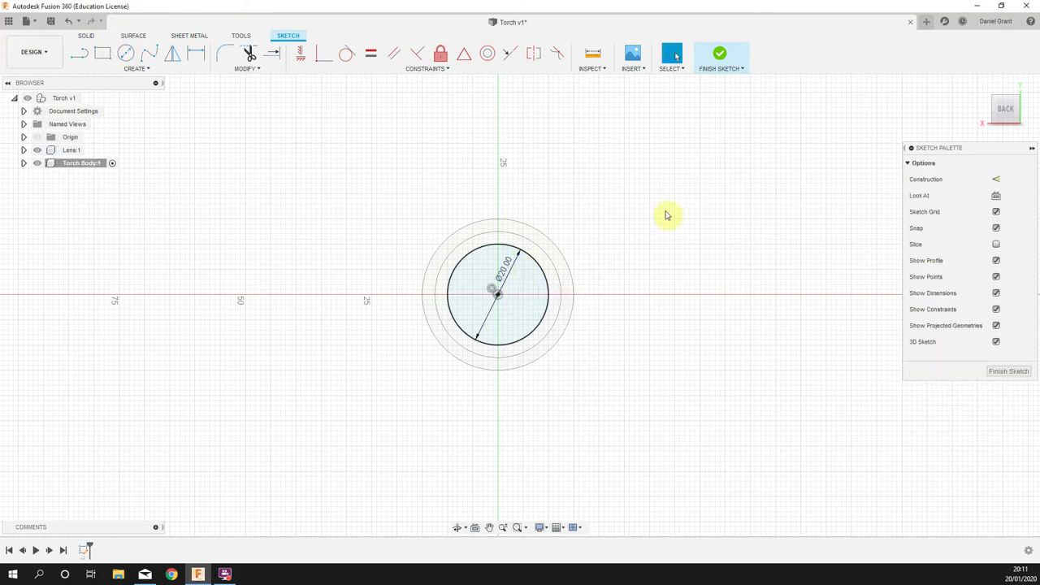
# Step: Press-pull the 20 mm circle into a 75 mm long solid cylinder
pyautogui.rightClick(674, 212)
pyautogui.keyDown('shift'); pyautogui.moveTo(707, 186); pyautogui.dragTo(673, 230, button='middle'); pyautogui.keyUp('shift')
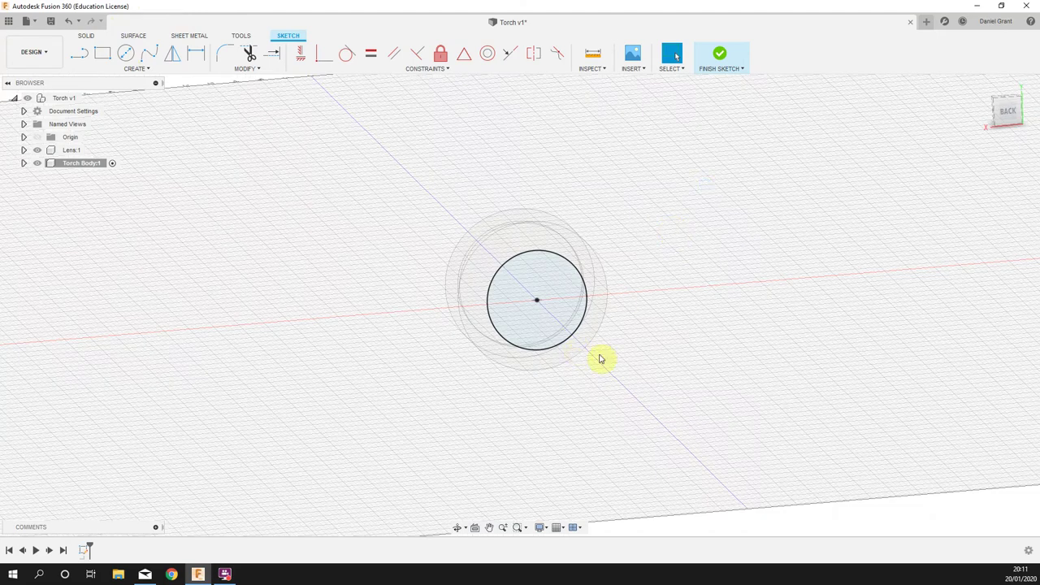
pyautogui.press('q')
pyautogui.click(649, 345)
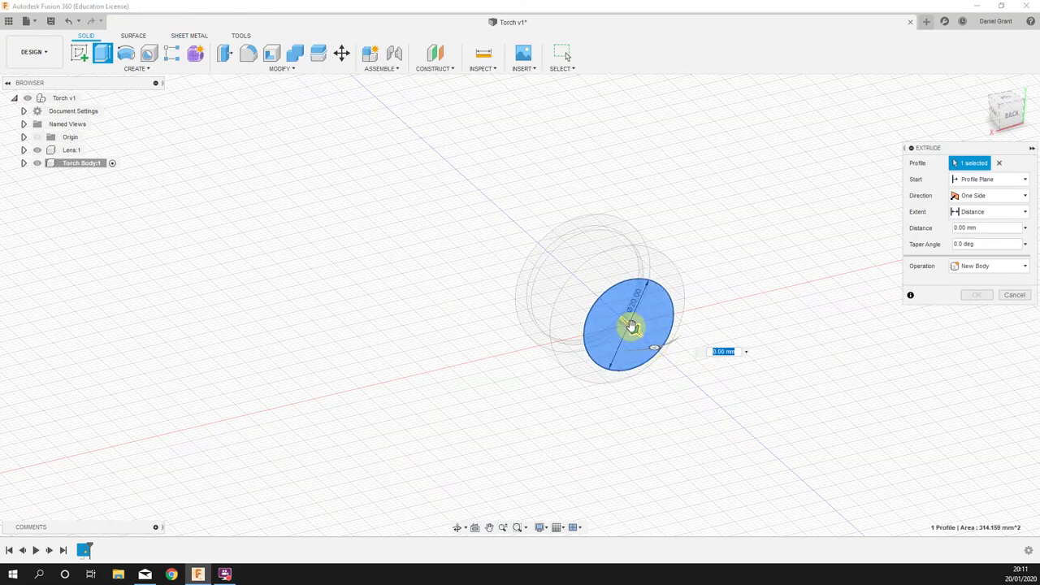
pyautogui.moveTo(632, 326); pyautogui.dragTo(827, 458)
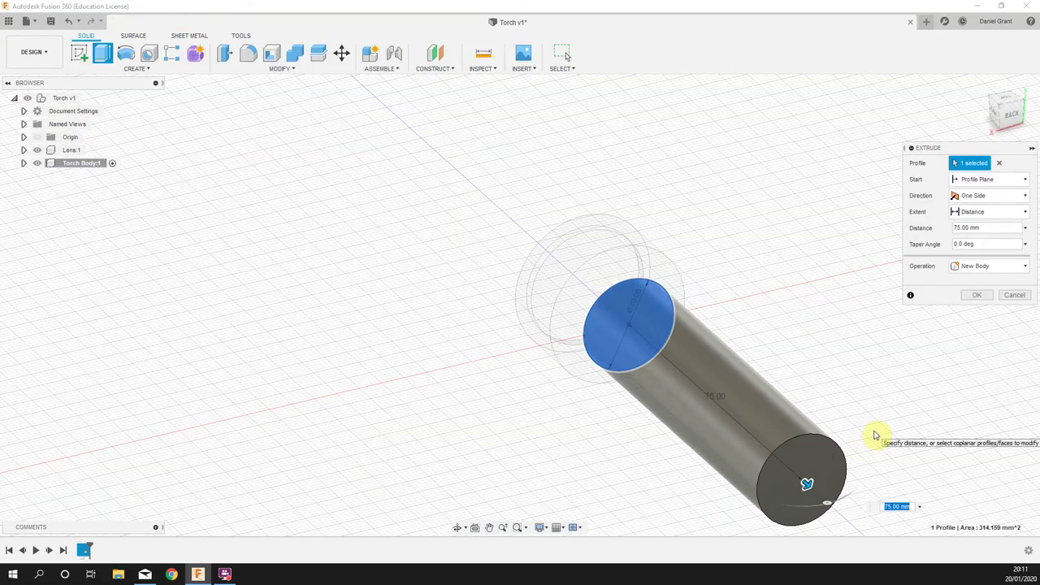
pyautogui.press('Return')
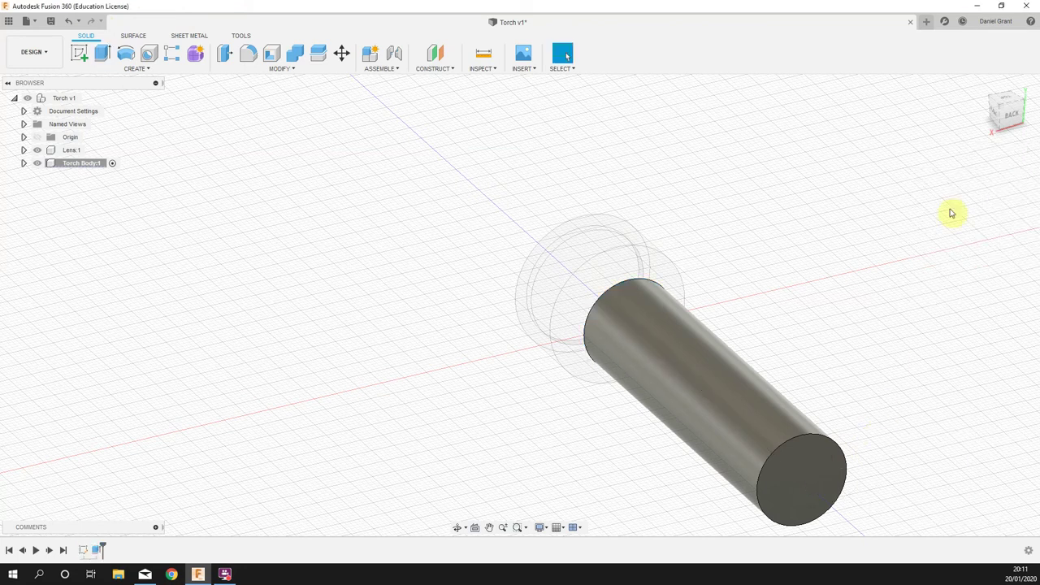
# Step: Fillet the far circular end edge of the Torch Body cylinder at 2 mm
pyautogui.press('F6')
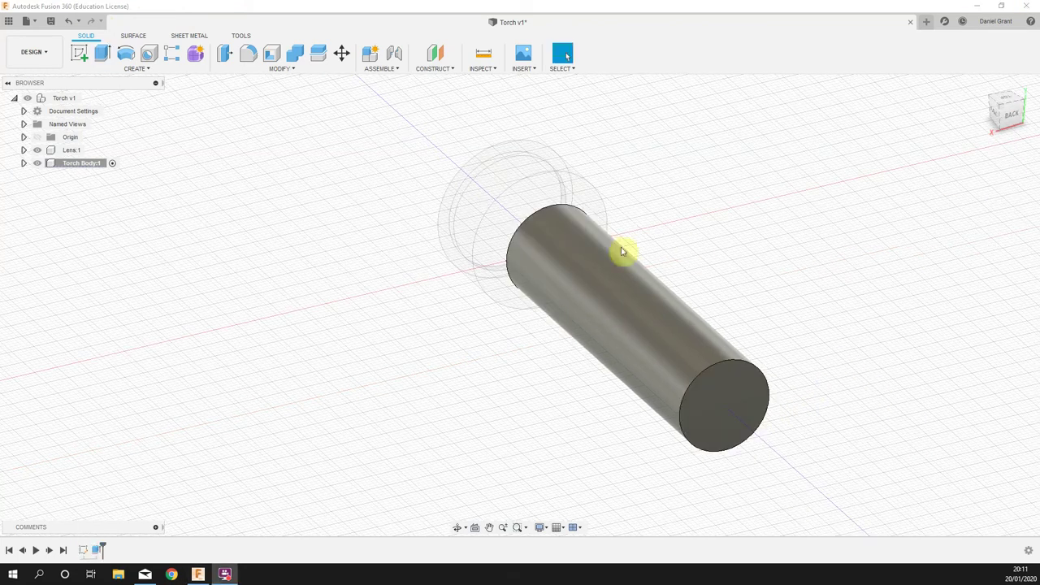
pyautogui.keyDown('shift'); pyautogui.moveTo(845, 332); pyautogui.dragTo(883, 341, button='middle'); pyautogui.keyUp('shift')
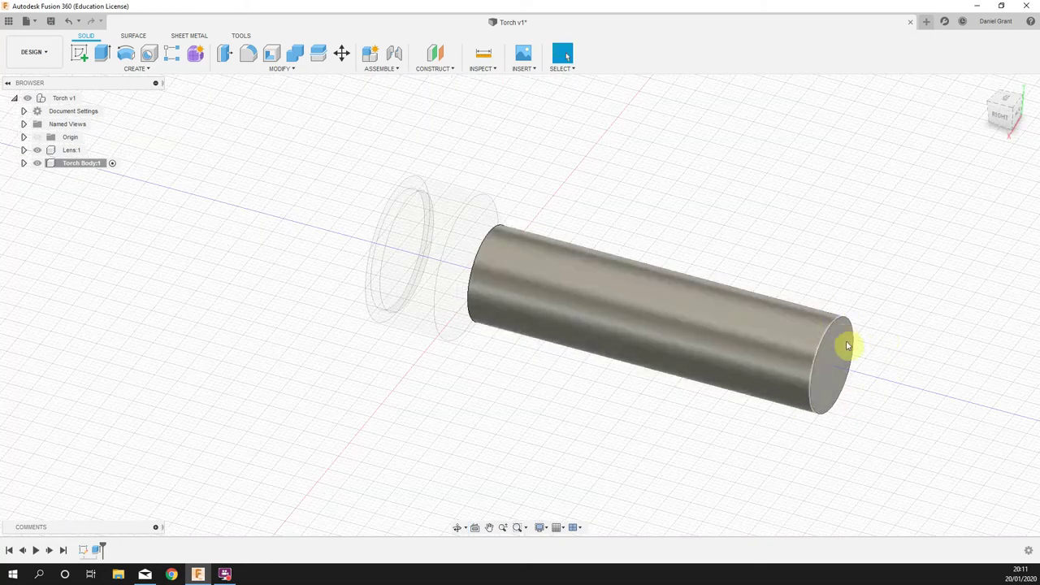
pyautogui.click(250, 55)
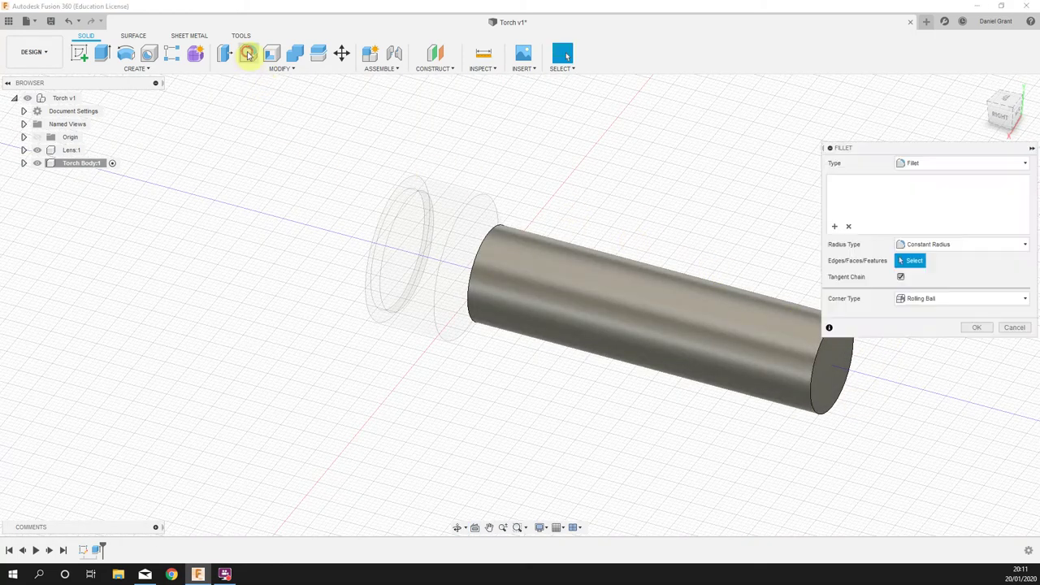
pyautogui.click(815, 361)
pyautogui.write('2')
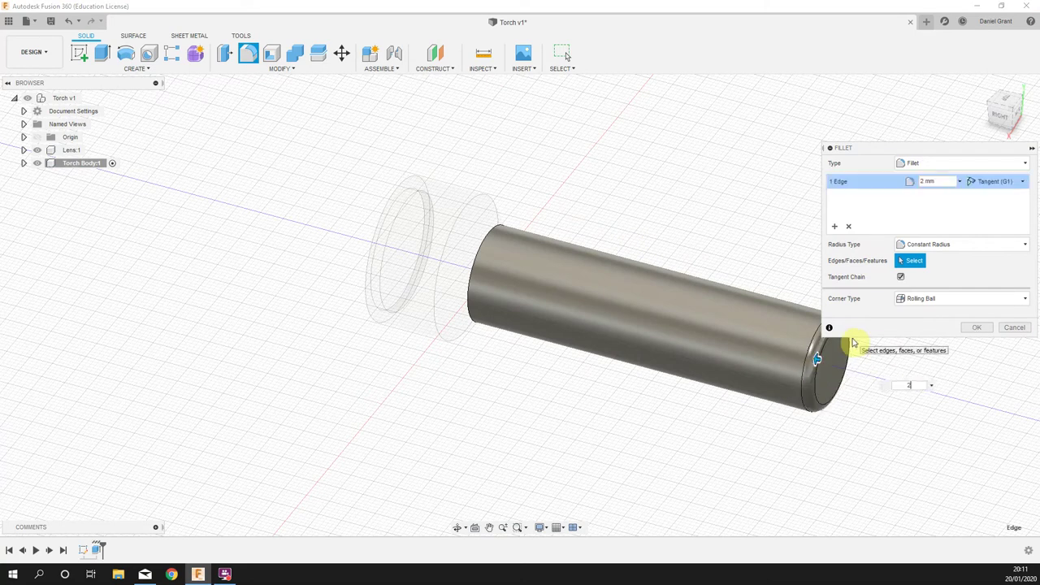
pyautogui.press('Return')
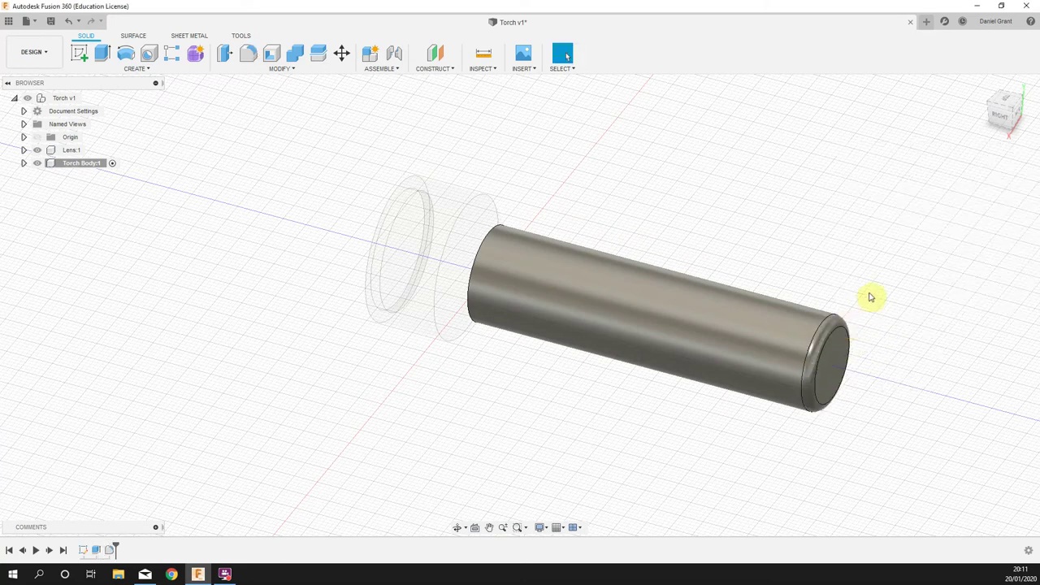
pyautogui.keyDown('shift'); pyautogui.moveTo(869, 295); pyautogui.dragTo(840, 290, button='middle'); pyautogui.keyUp('shift')
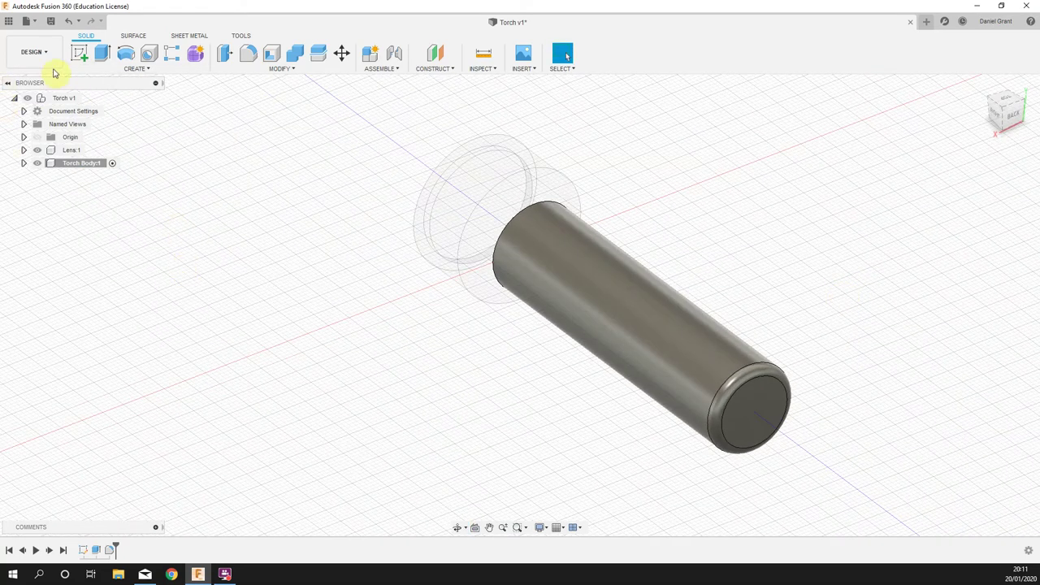
# Step: Start a sketch on the torch's rounded end face and draw a 10 mm circle at the origin
pyautogui.click(79, 53)
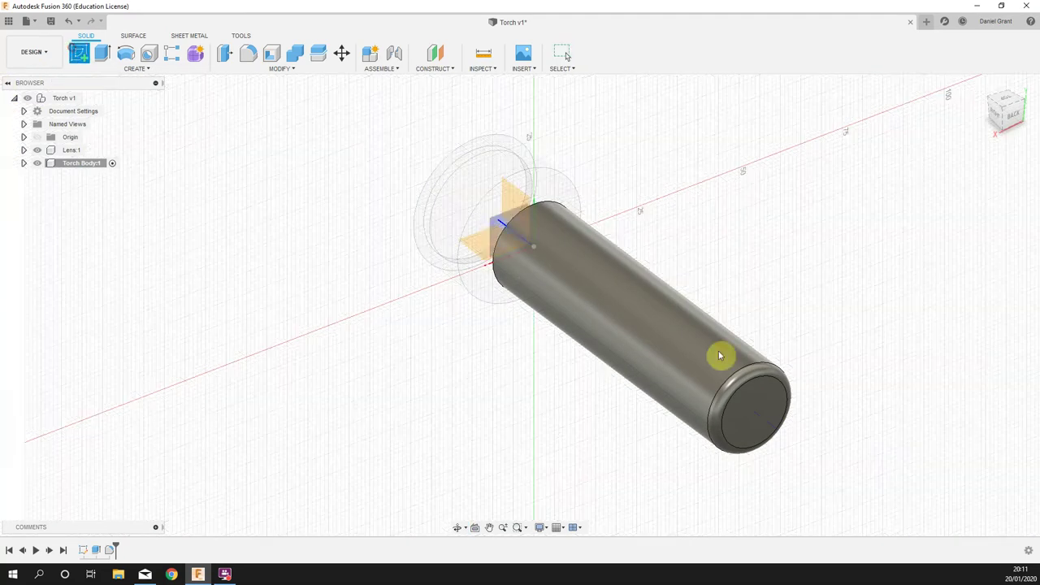
pyautogui.click(744, 409)
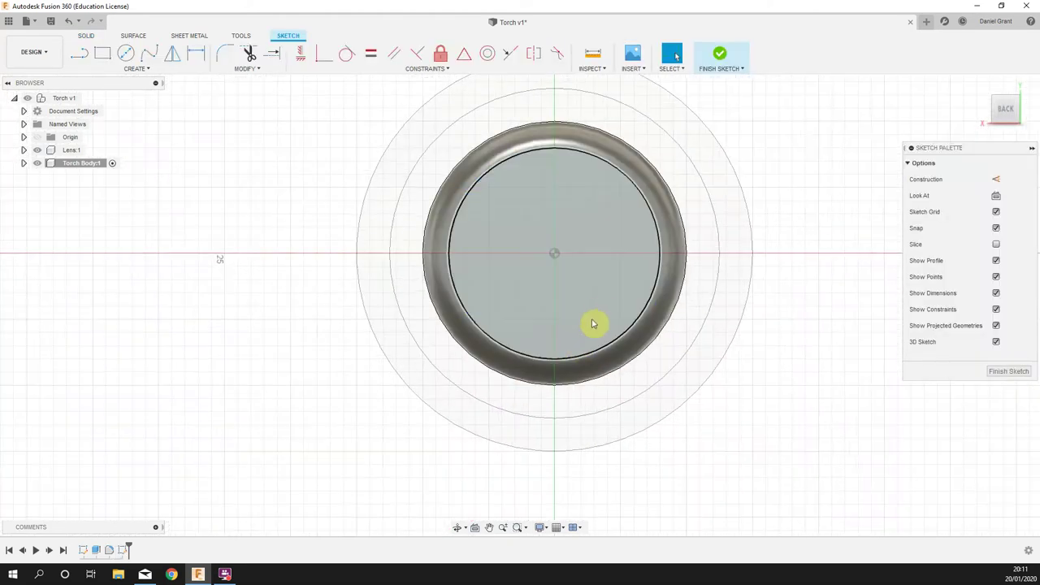
pyautogui.press('c')
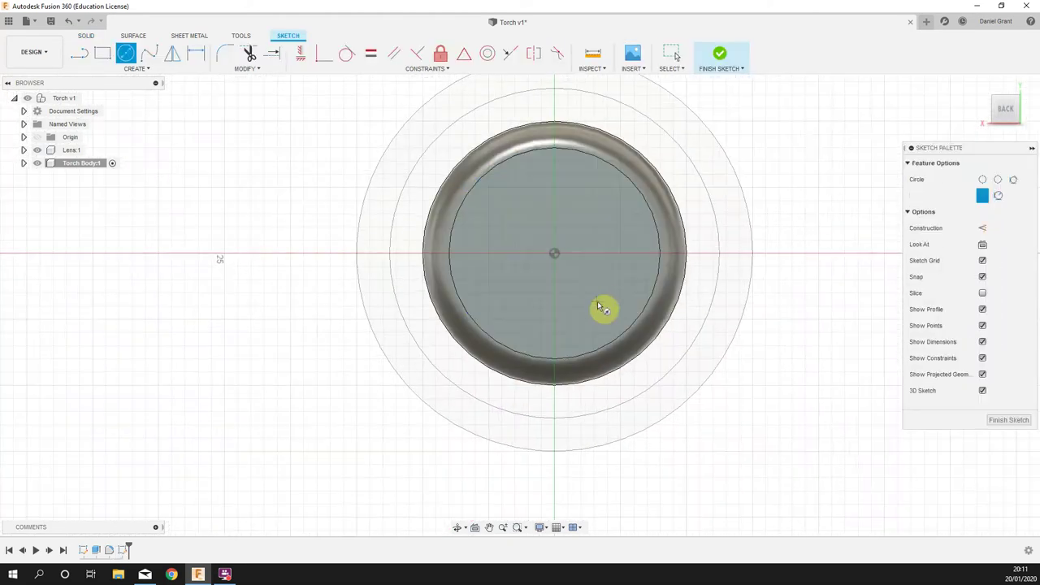
pyautogui.click(554, 254)
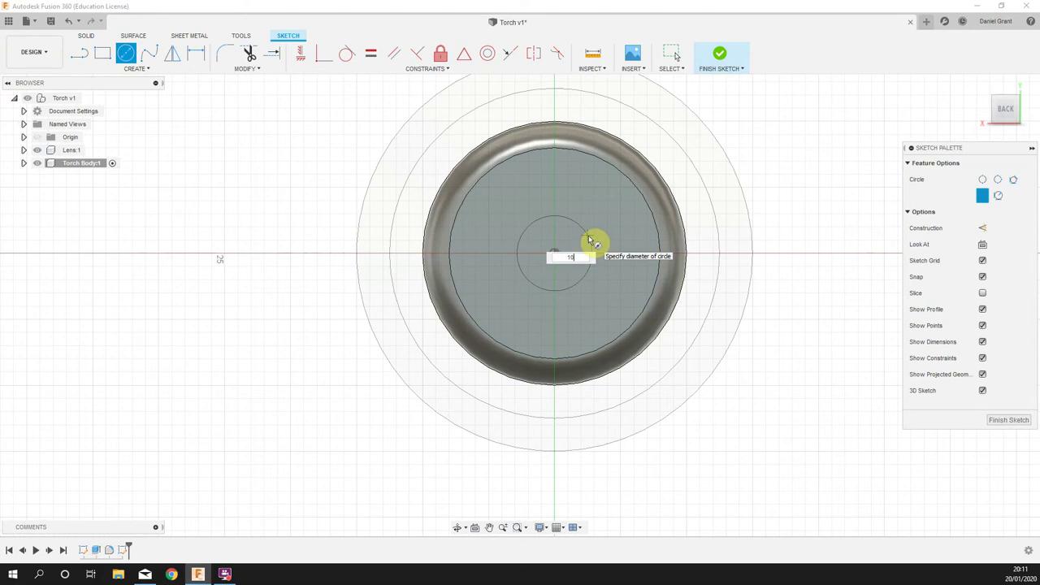
pyautogui.press('Return')
pyautogui.press('Escape')
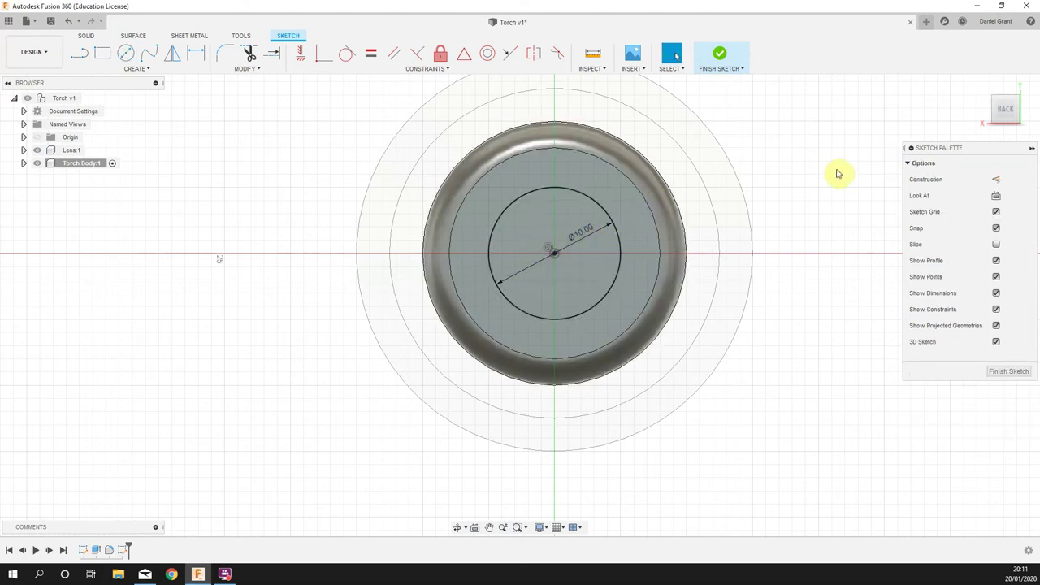
# Step: Add a concentric 18 mm circle centred on the sketch origin
pyautogui.press('c')
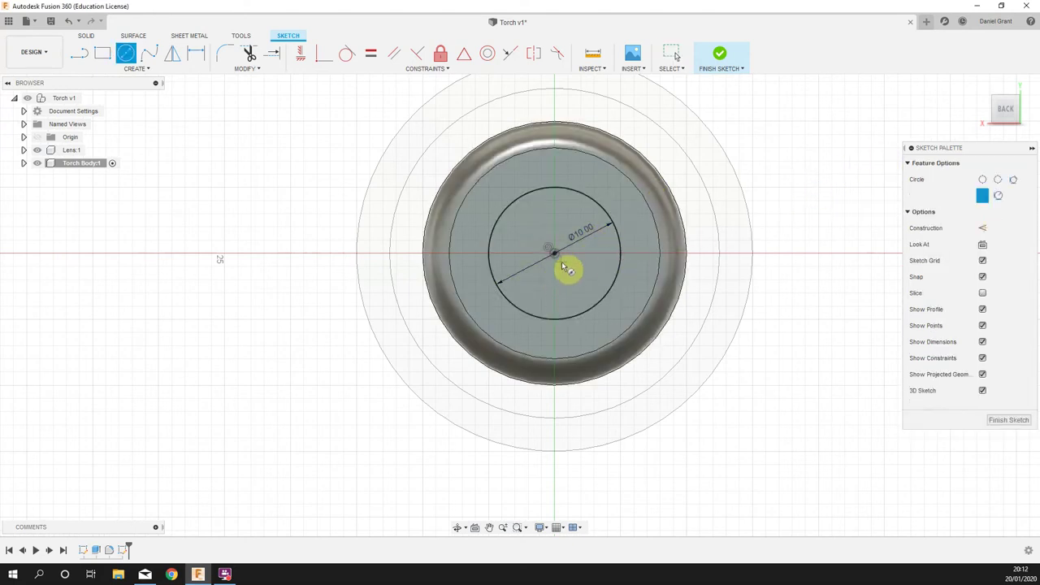
pyautogui.click(555, 258)
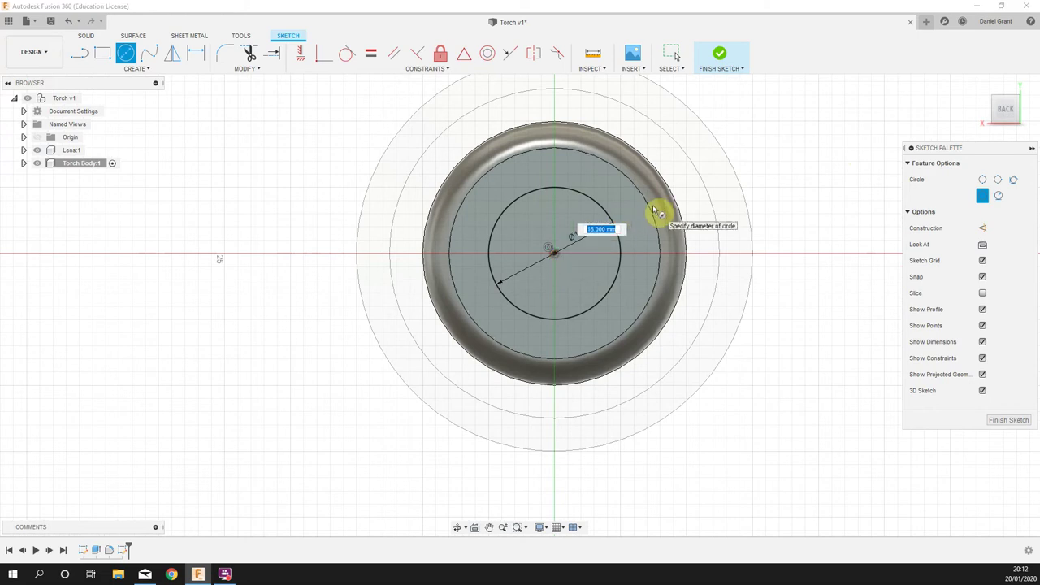
pyautogui.press('Tab')
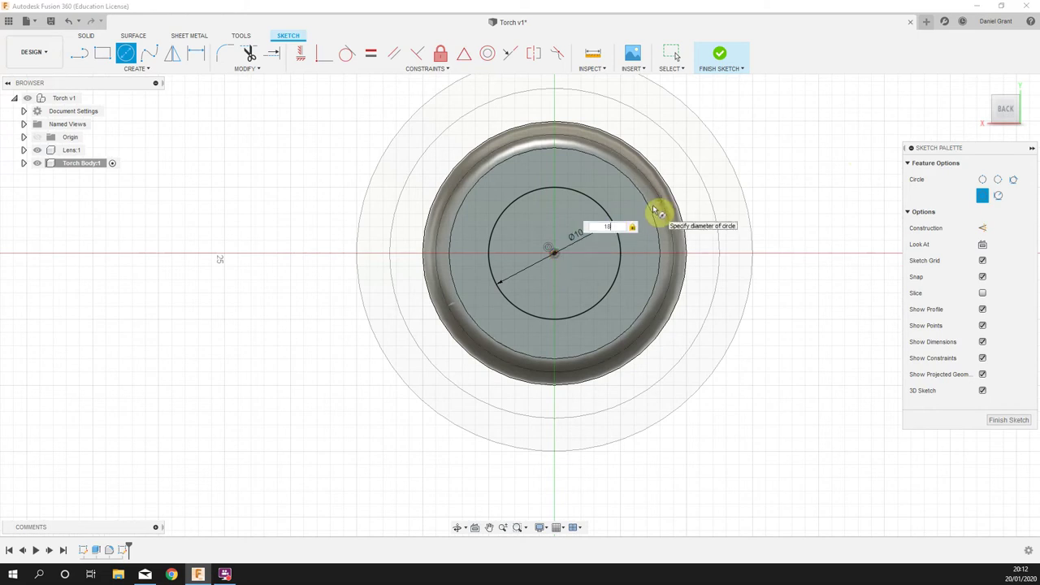
pyautogui.press('Return')
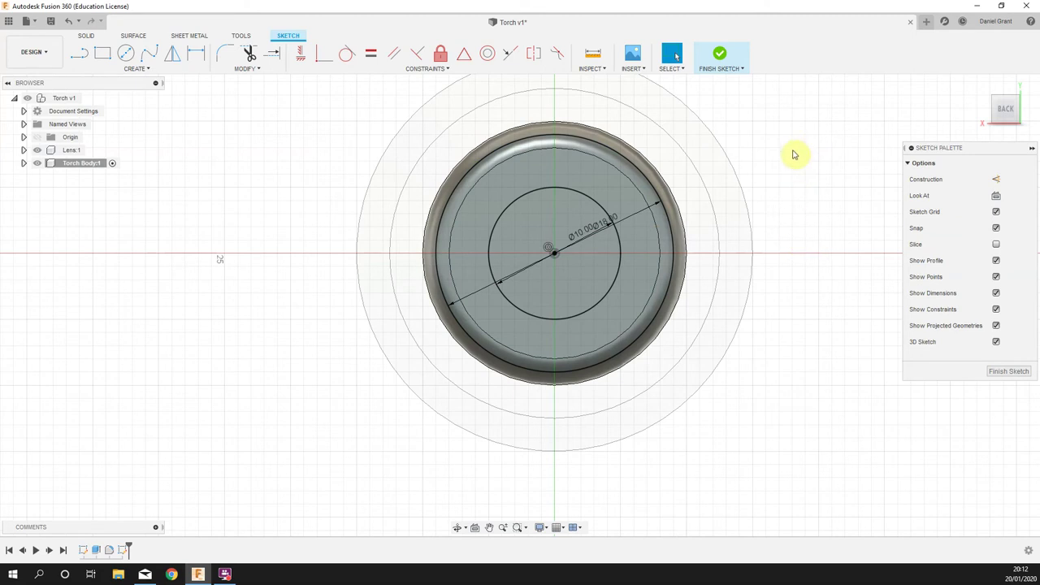
pyautogui.keyDown('shift'); pyautogui.moveTo(794, 154); pyautogui.dragTo(793, 157, button='middle'); pyautogui.keyUp('shift')
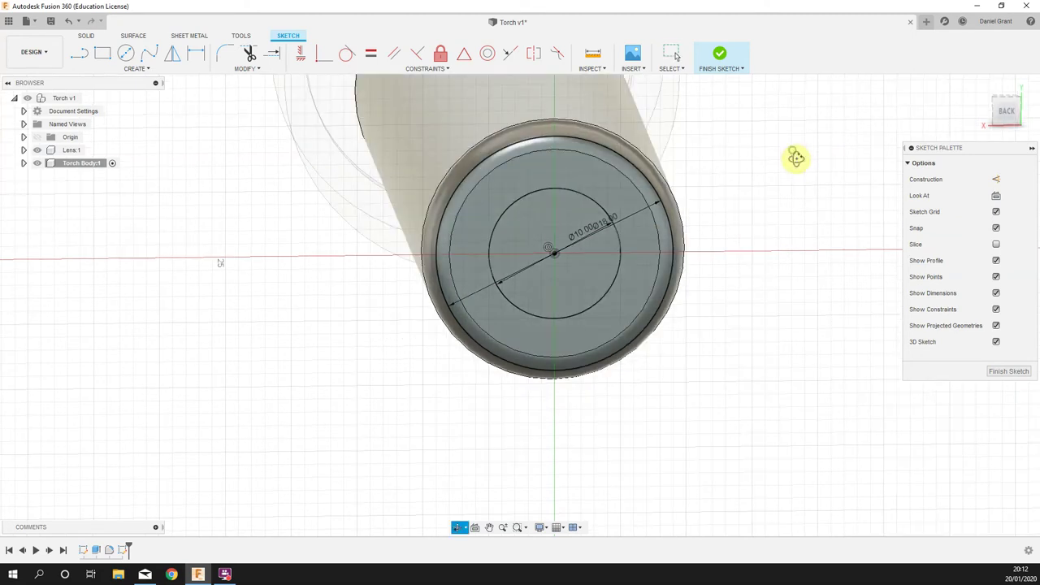
pyautogui.rightClick(793, 155)
# Step: Press Pull the ring profile between the 10 mm and 18 mm circles -2 mm as a cut
pyautogui.click(837, 144)
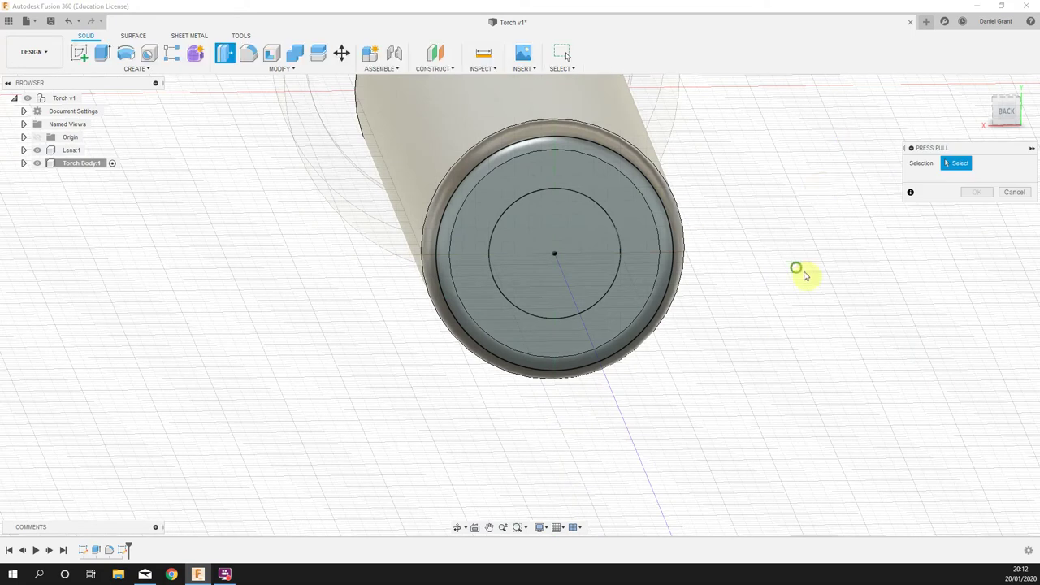
pyautogui.keyDown('shift'); pyautogui.moveTo(845, 284); pyautogui.dragTo(726, 246, button='middle'); pyautogui.keyUp('shift')
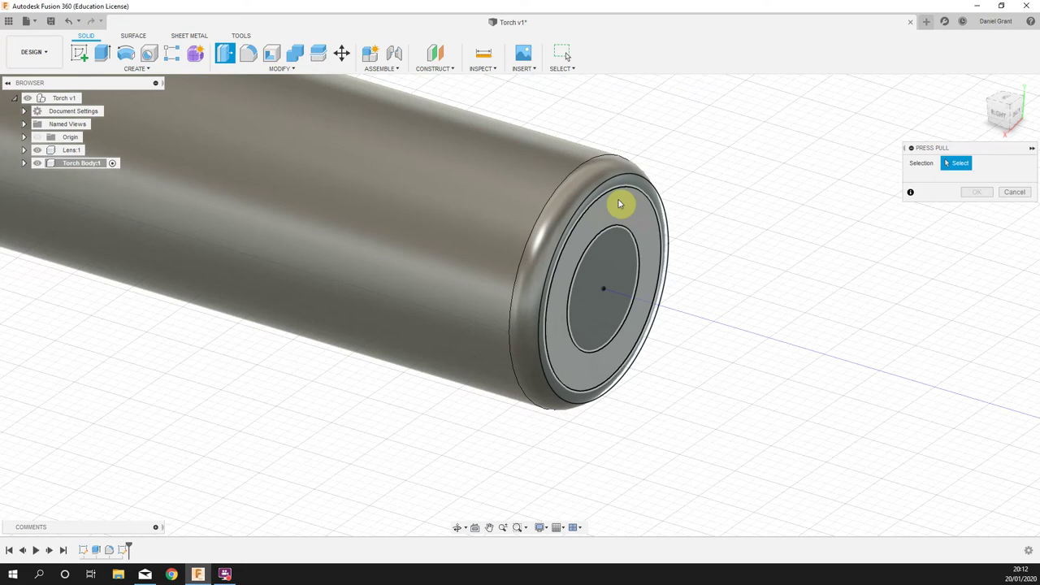
pyautogui.keyDown('shift'); pyautogui.moveTo(739, 238); pyautogui.dragTo(775, 248, button='middle'); pyautogui.keyUp('shift')
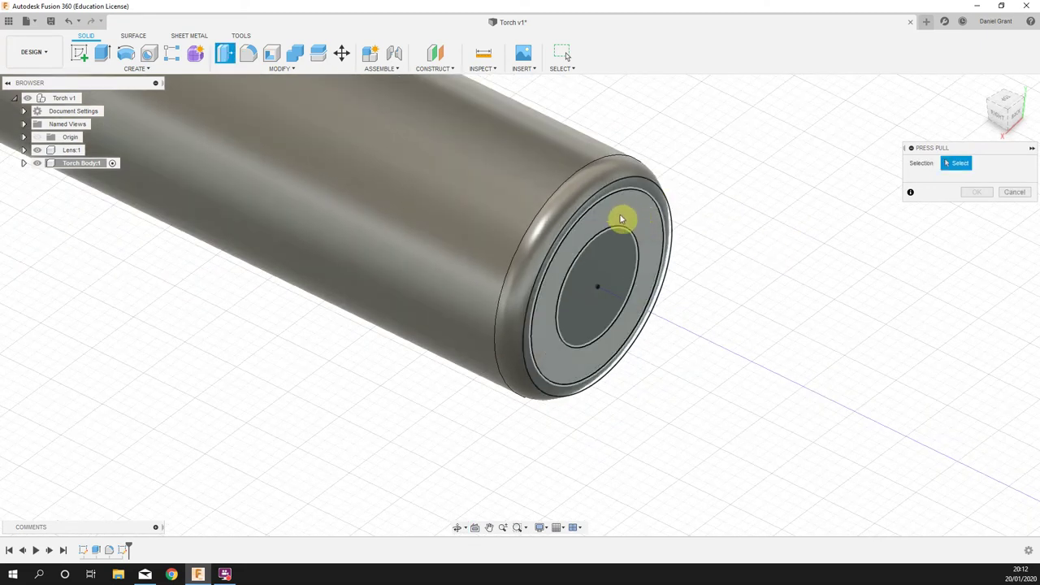
pyautogui.keyDown('shift'); pyautogui.moveTo(793, 245); pyautogui.dragTo(818, 250, button='middle'); pyautogui.keyUp('shift')
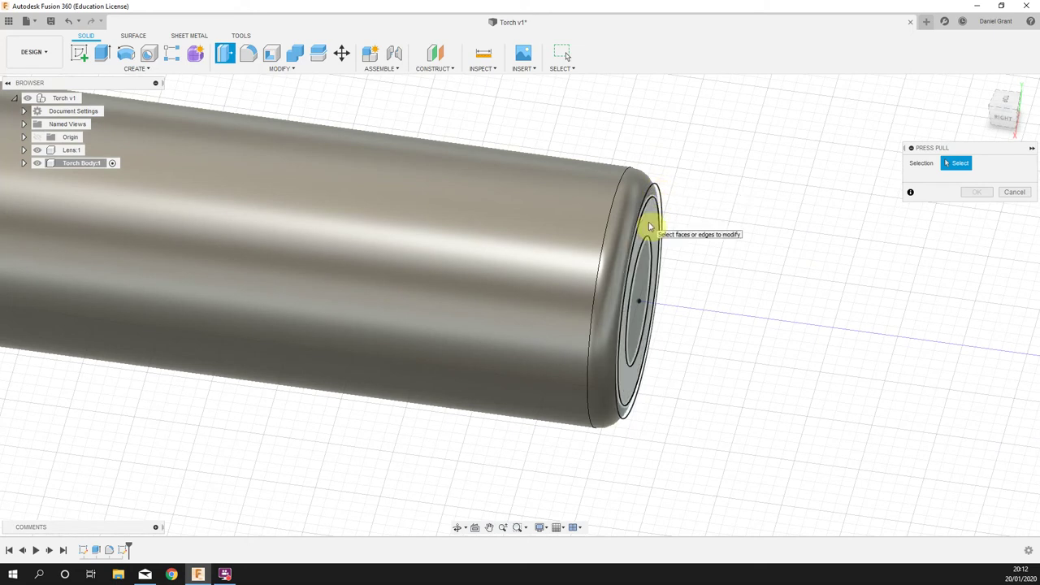
pyautogui.click(649, 225)
pyautogui.moveTo(656, 255); pyautogui.dragTo(622, 251)
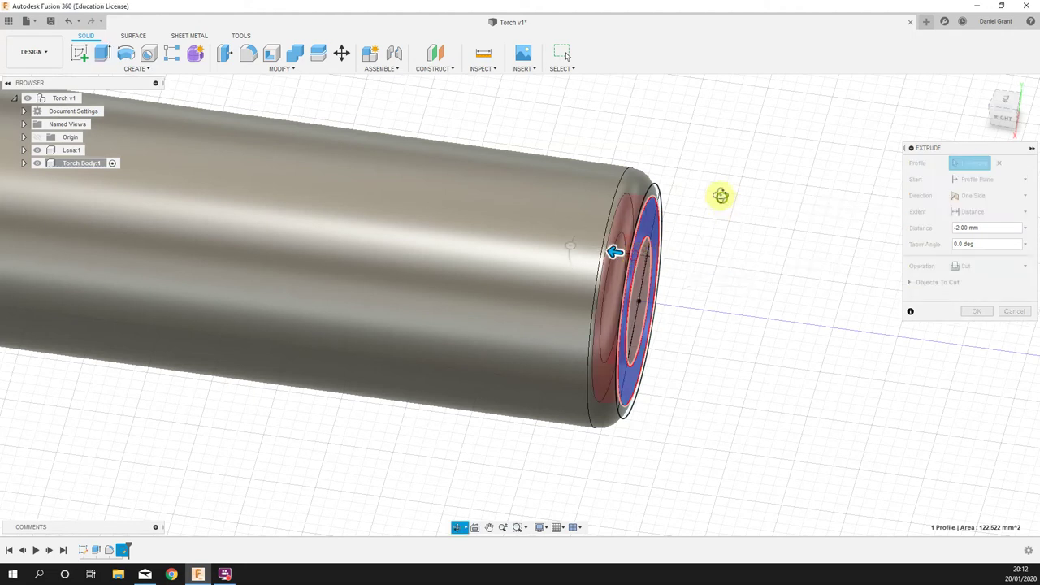
pyautogui.keyDown('shift'); pyautogui.moveTo(722, 195); pyautogui.dragTo(773, 241, button='middle'); pyautogui.keyUp('shift')
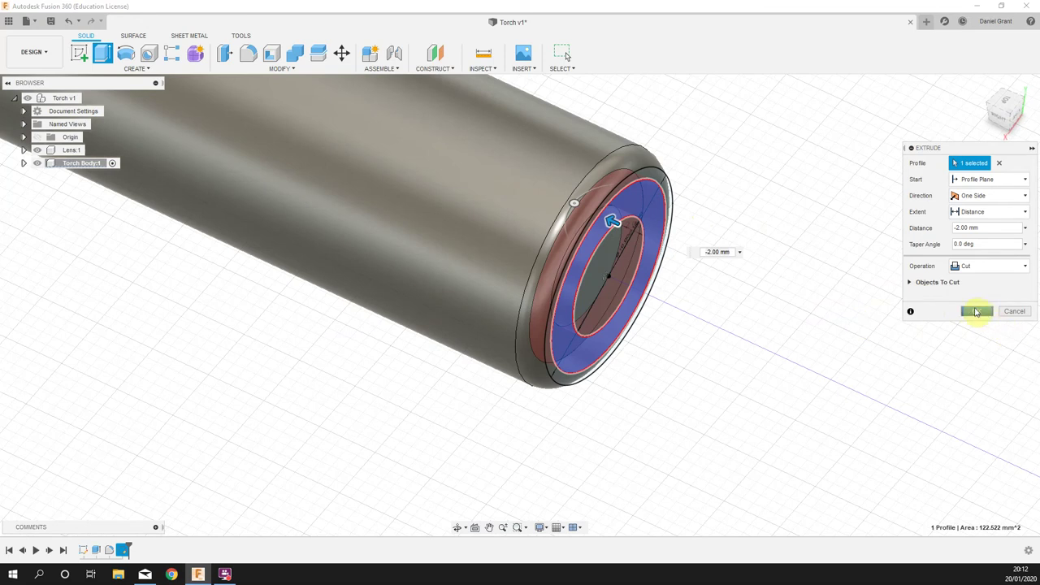
pyautogui.click(975, 311)
pyautogui.keyDown('shift'); pyautogui.moveTo(861, 348); pyautogui.dragTo(843, 326, button='middle'); pyautogui.keyUp('shift')
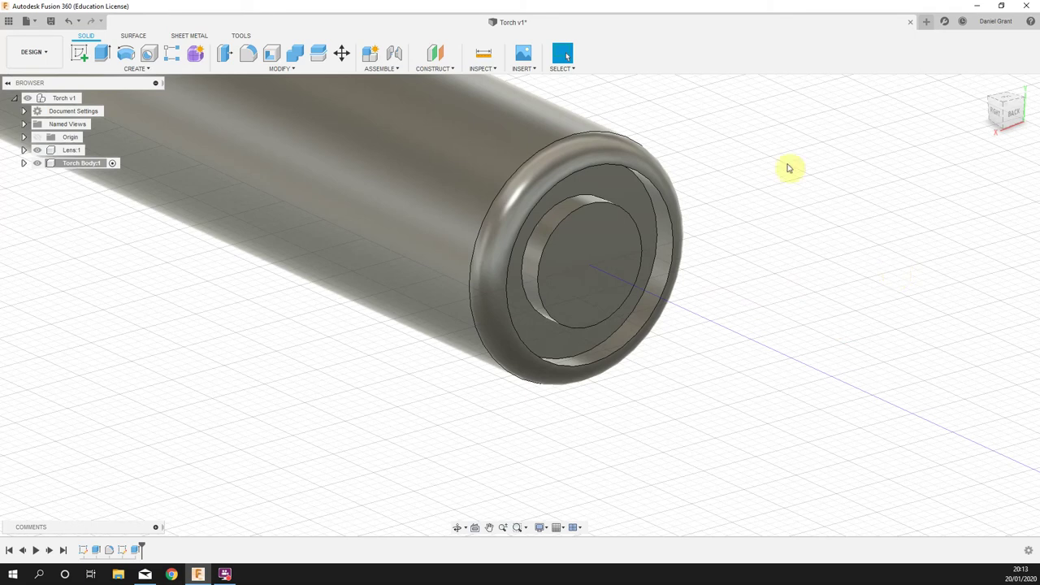
# Step: Recentre the view and save the Torch design as version 2 described 'torch built'
pyautogui.scroll(-5, 782, 225)
pyautogui.moveTo(752, 340); pyautogui.dragTo(831, 431, button='middle')
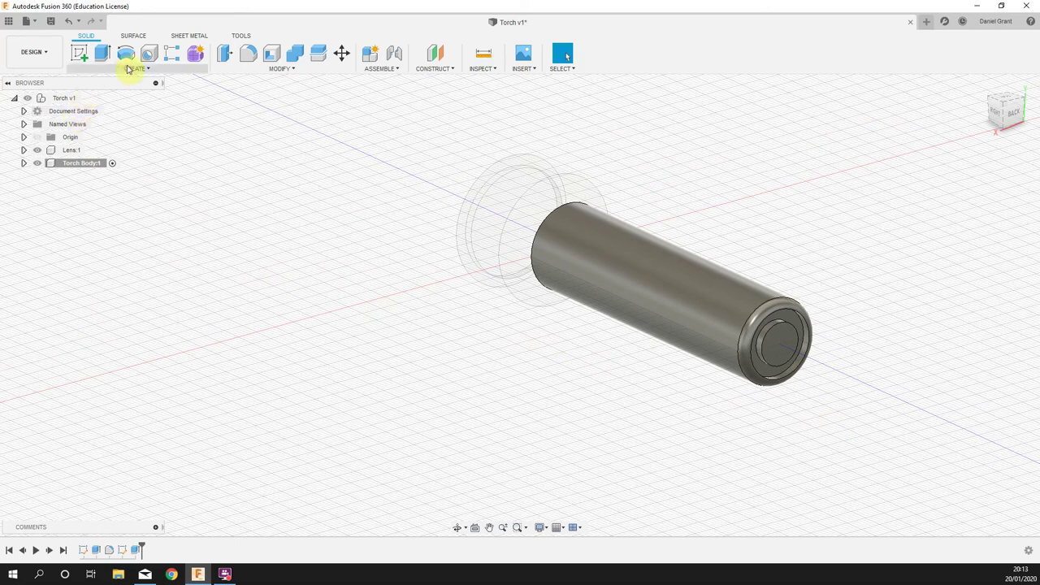
pyautogui.click(50, 22)
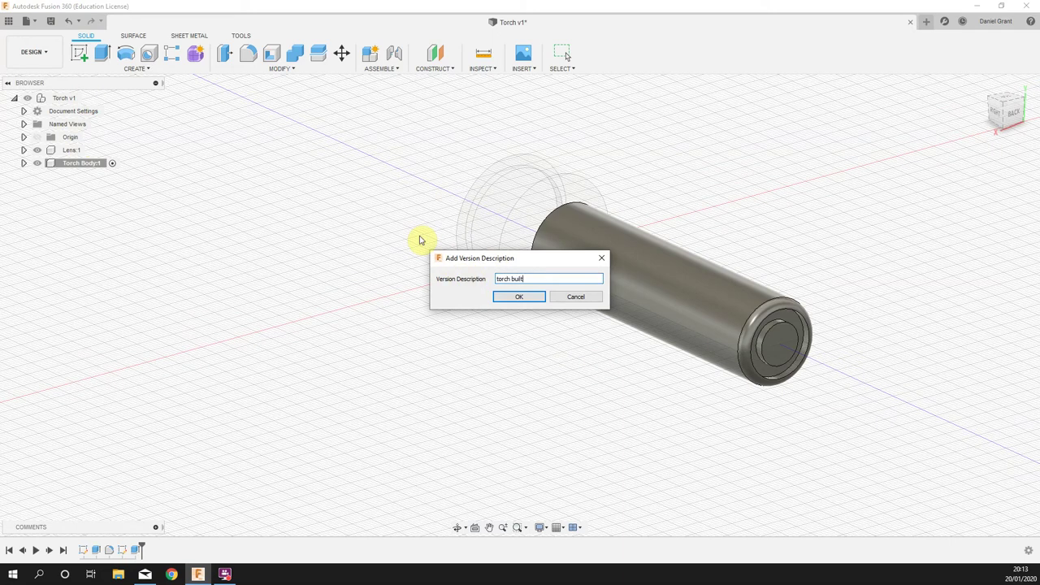
pyautogui.click(518, 299)
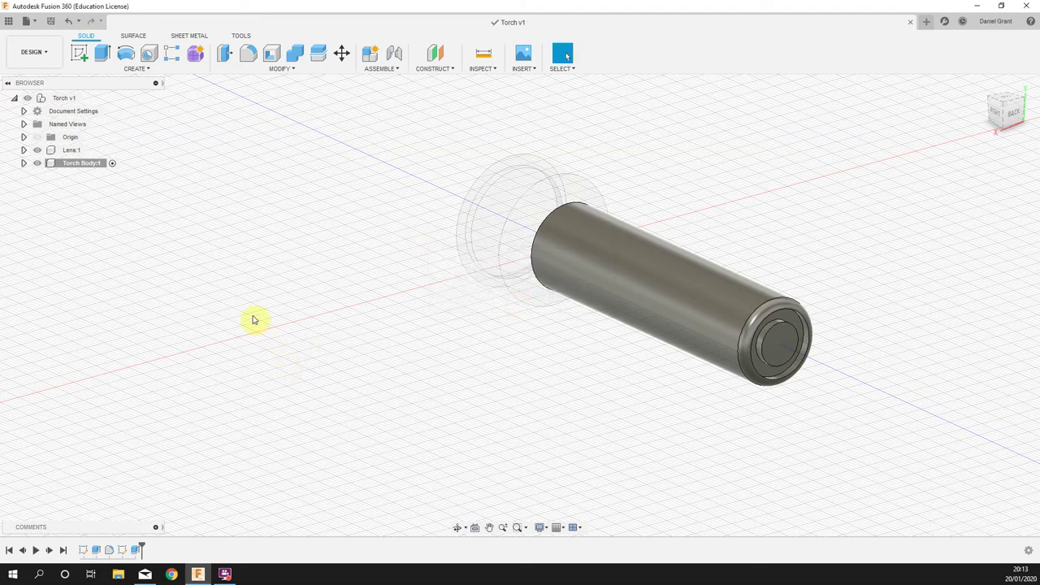
pyautogui.scroll(2, 253, 319)
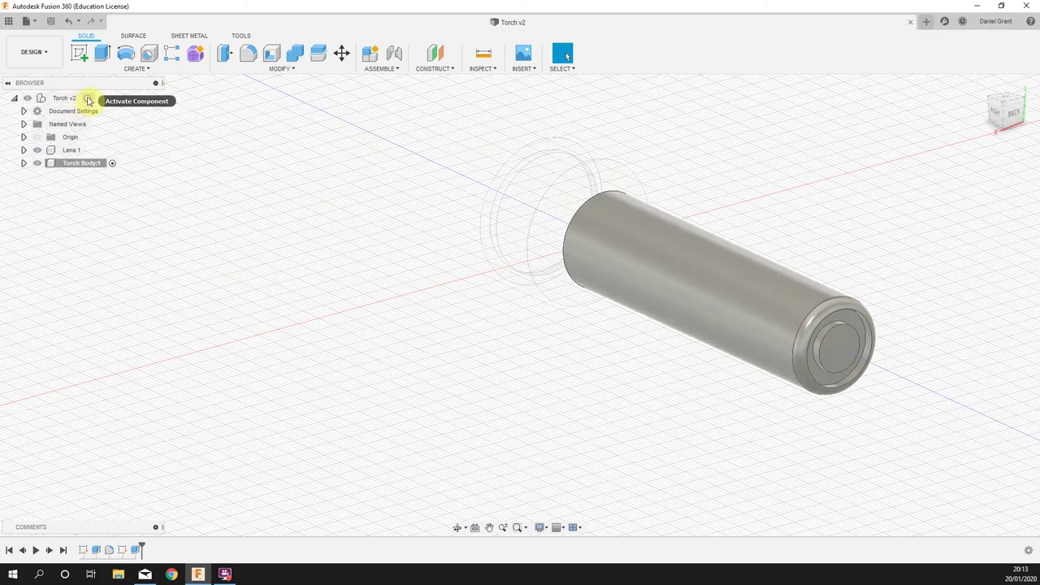
# Step: Activate Lens:1, then Torch Body:1, and finally return activation to the top-level Torch v2
pyautogui.click(87, 100)
pyautogui.scroll(-3, 363, 420)
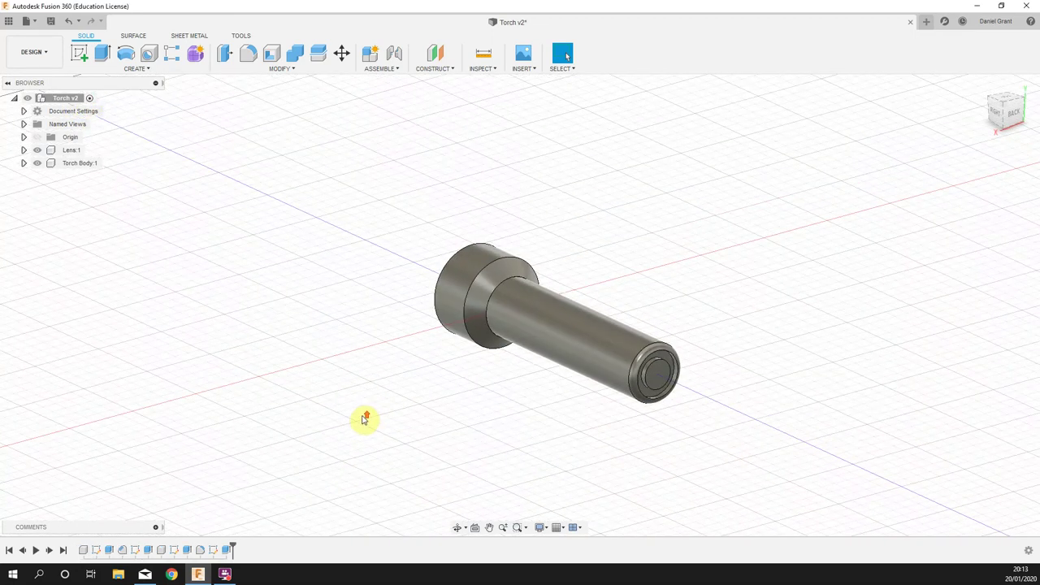
pyautogui.keyDown('shift'); pyautogui.moveTo(362, 420); pyautogui.dragTo(577, 379, button='middle'); pyautogui.keyUp('shift')
pyautogui.scroll(2, 577, 379)
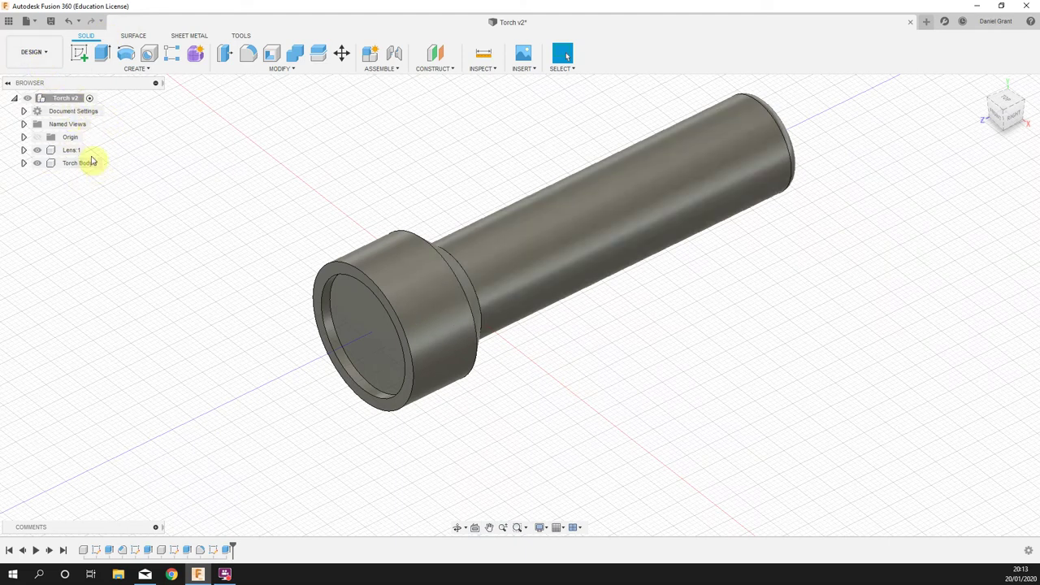
pyautogui.click(88, 99)
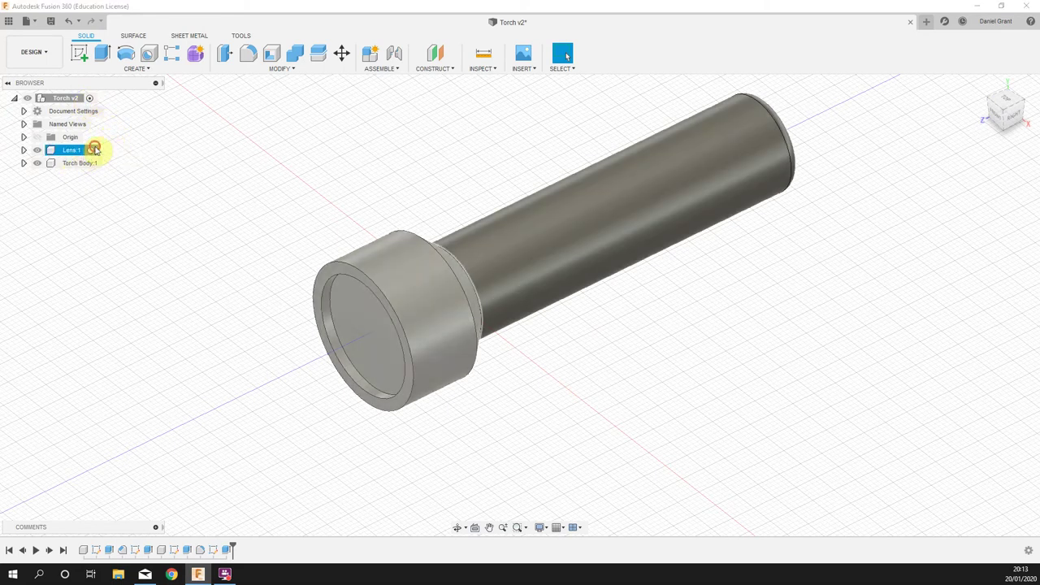
pyautogui.click(94, 151)
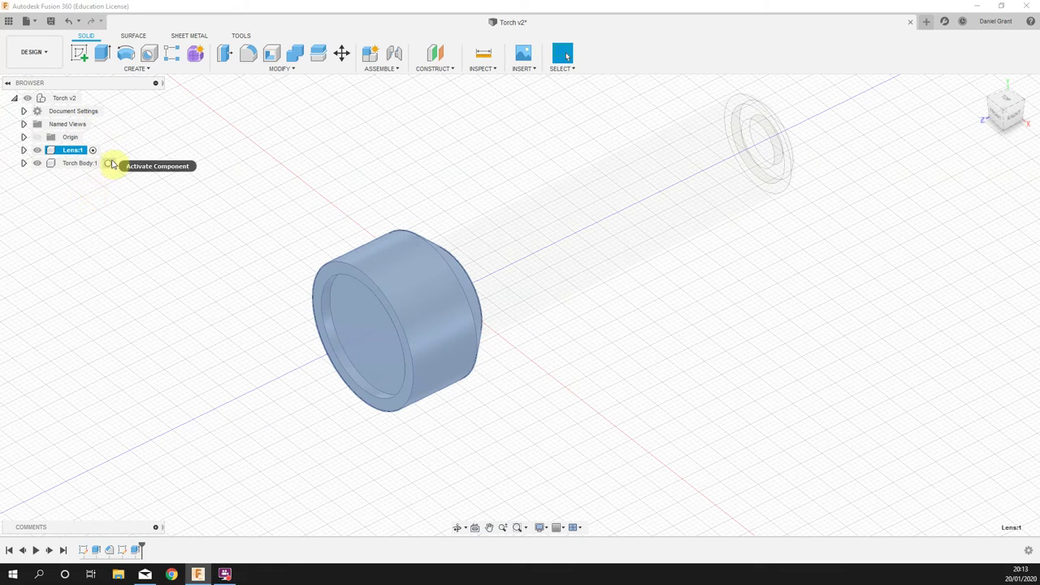
pyautogui.click(107, 163)
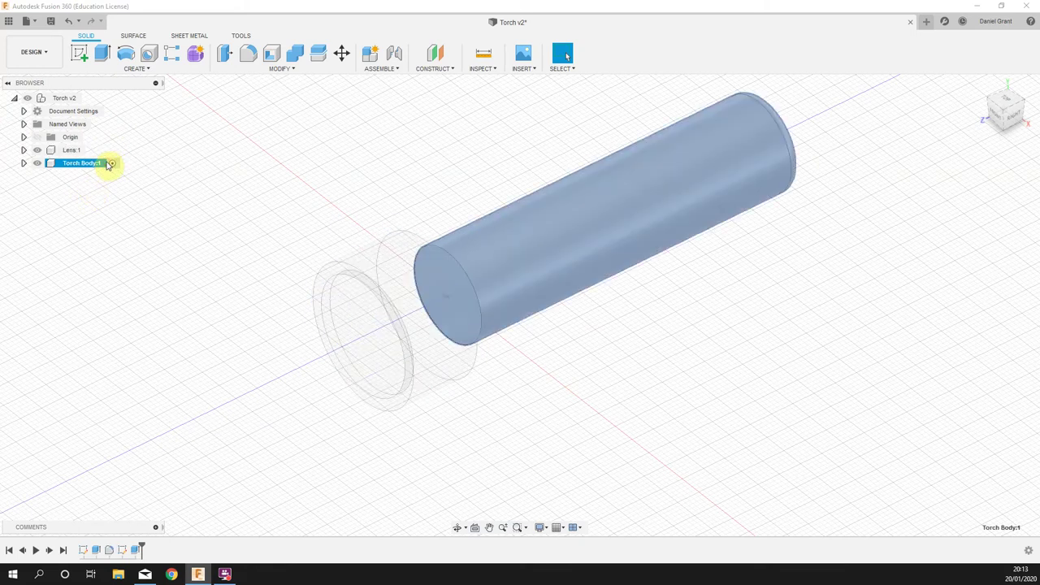
pyautogui.click(86, 97)
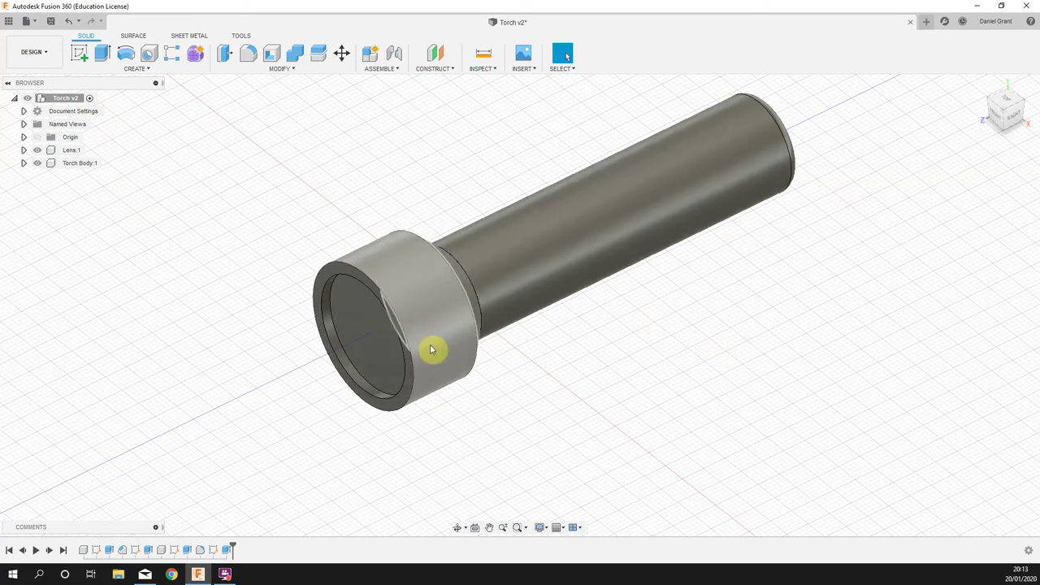
# Step: Test-drag the lens and torch body apart, then undo both moves
pyautogui.keyDown('shift'); pyautogui.moveTo(530, 280); pyautogui.dragTo(726, 399, button='middle'); pyautogui.keyUp('shift')
pyautogui.moveTo(455, 347); pyautogui.dragTo(313, 391)
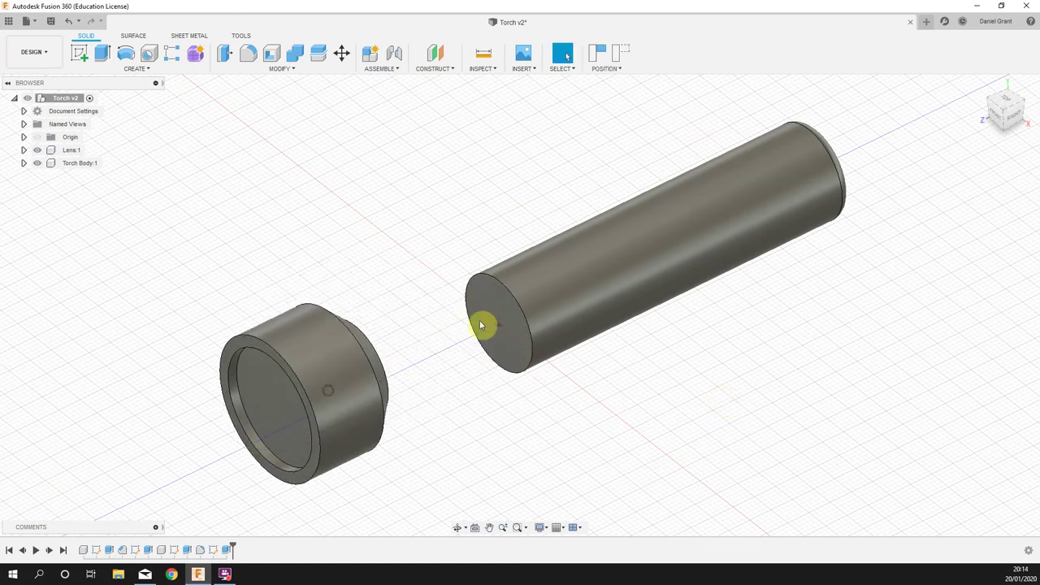
pyautogui.moveTo(690, 262); pyautogui.dragTo(726, 237)
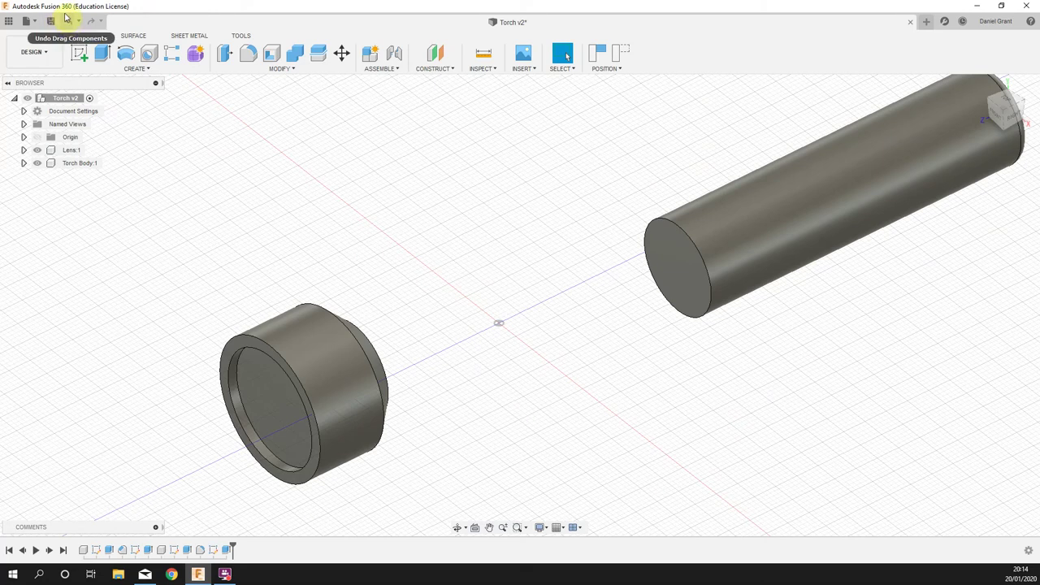
pyautogui.click(67, 23)
pyautogui.click(67, 23)
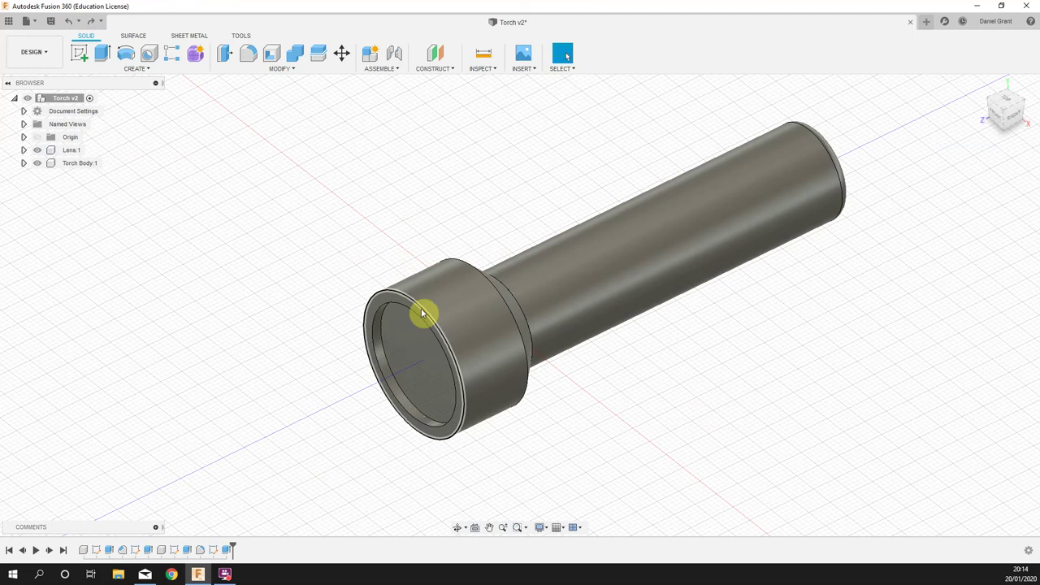
# Step: Ground the Lens:1 component, test-drag the body away from it, and undo the move
pyautogui.click(71, 151)
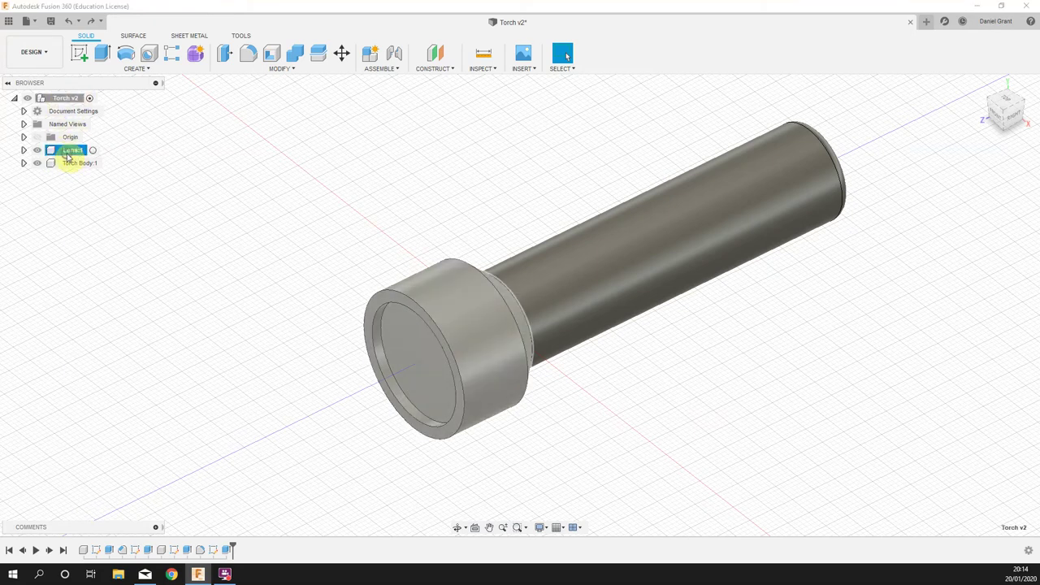
pyautogui.rightClick(71, 151)
pyautogui.click(95, 173)
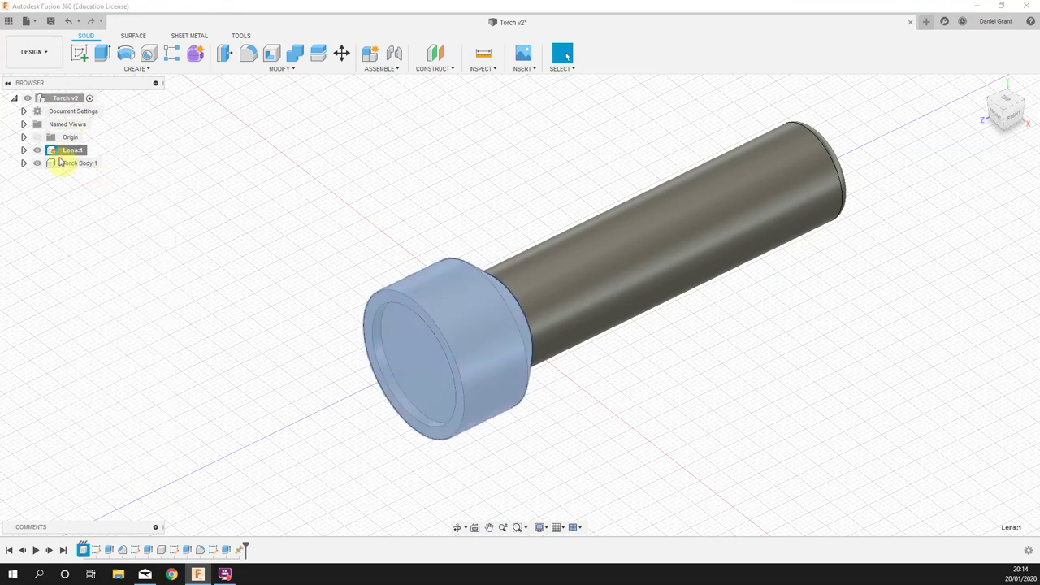
pyautogui.click(285, 251)
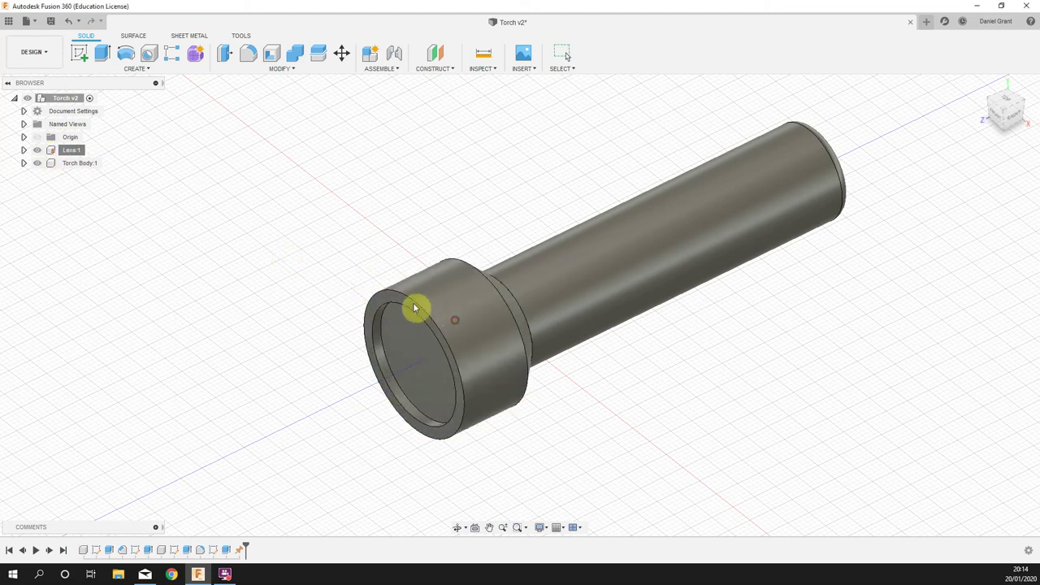
pyautogui.moveTo(594, 295); pyautogui.dragTo(828, 282)
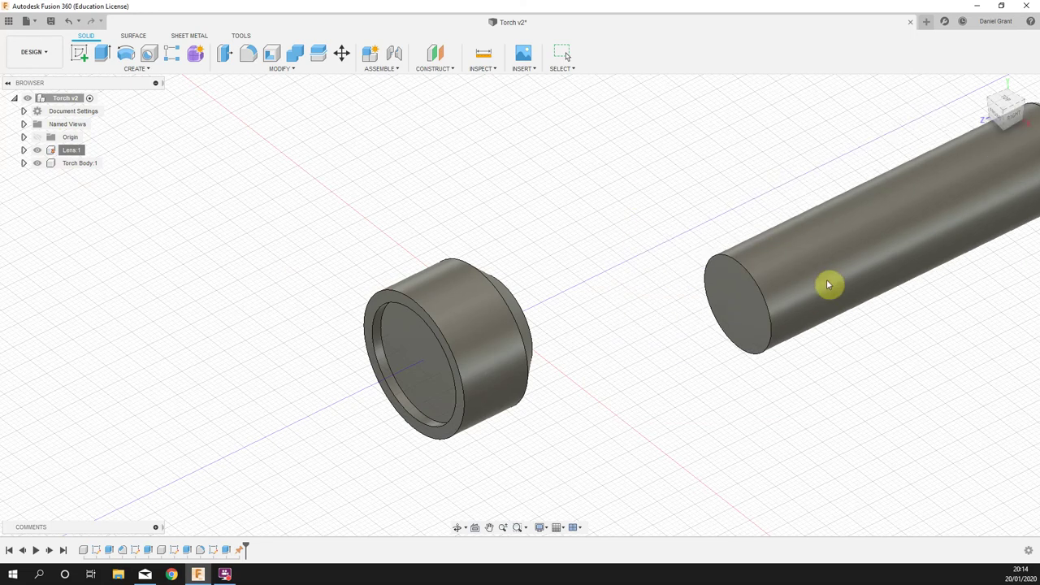
pyautogui.click(72, 21)
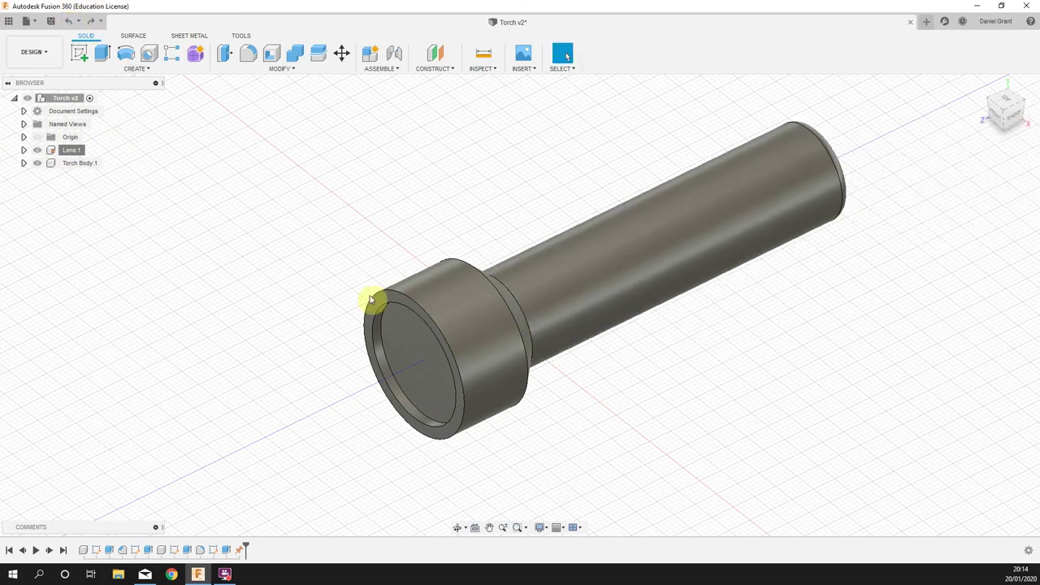
# Step: Start an Assemble Joint from the body's end-face centre to the lens centre
pyautogui.click(382, 68)
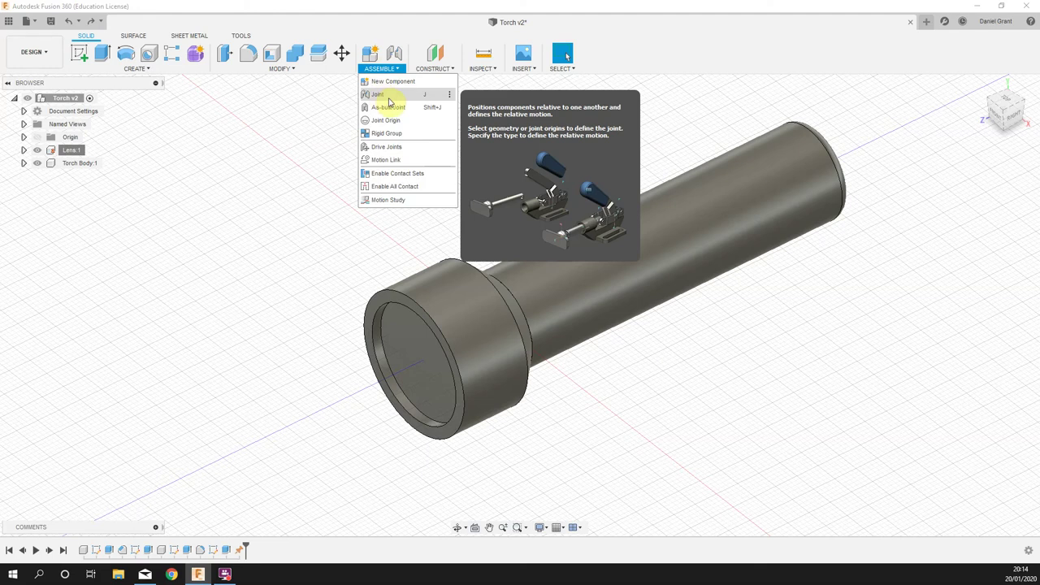
pyautogui.click(386, 96)
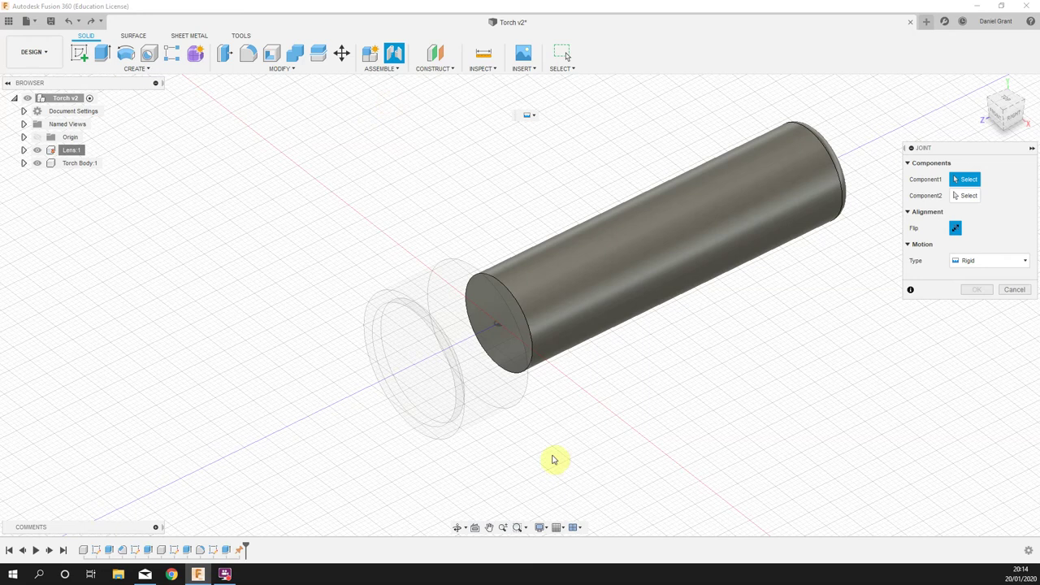
pyautogui.click(499, 326)
pyautogui.keyDown('shift'); pyautogui.moveTo(686, 386); pyautogui.dragTo(619, 398, button='middle'); pyautogui.keyUp('shift')
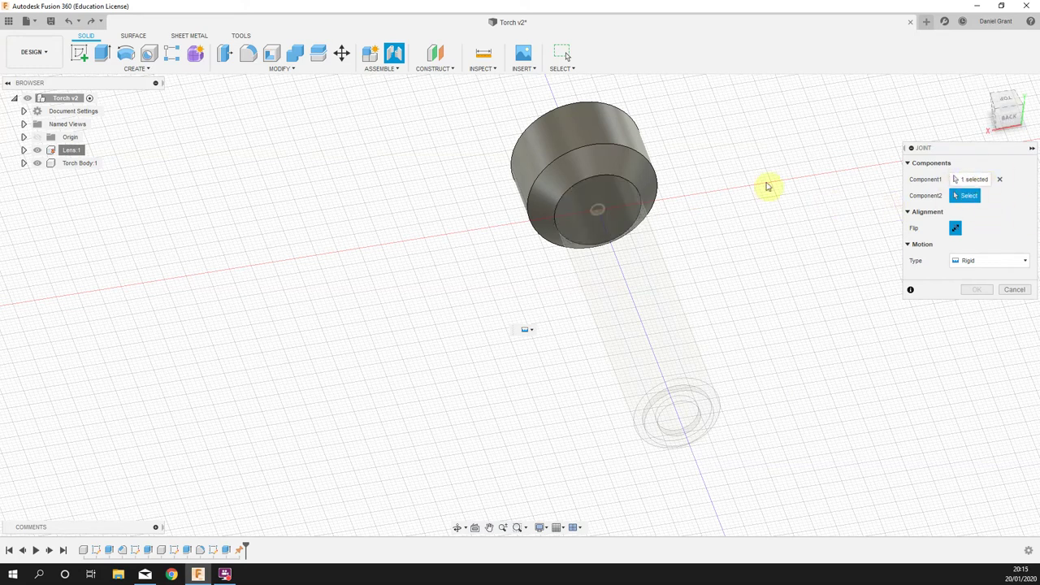
pyautogui.click(597, 212)
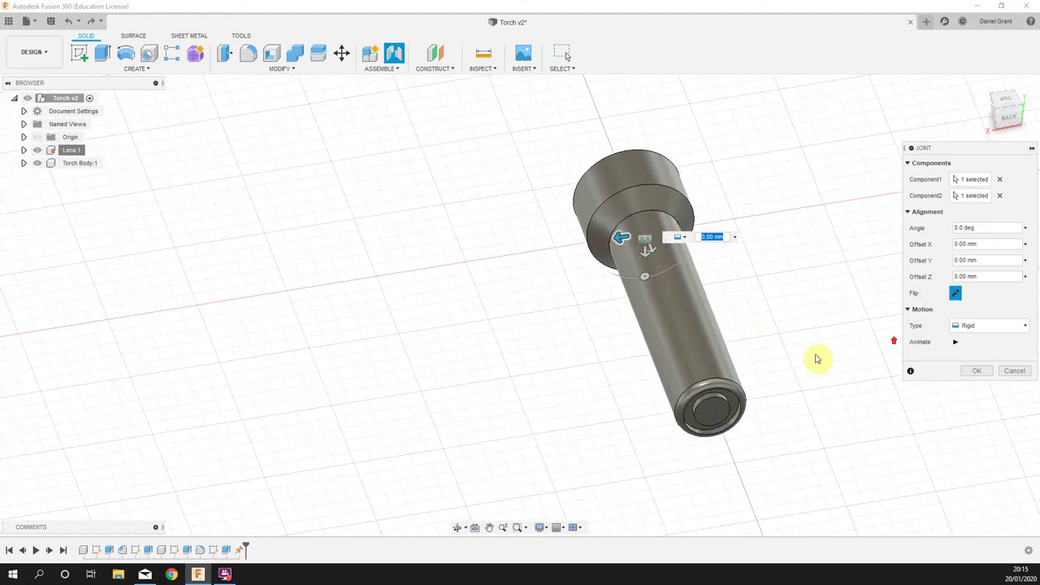
# Step: Preview the Rigid joint with Animate and confirm it
pyautogui.keyDown('shift'); pyautogui.moveTo(812, 336); pyautogui.dragTo(759, 348, button='middle'); pyautogui.keyUp('shift')
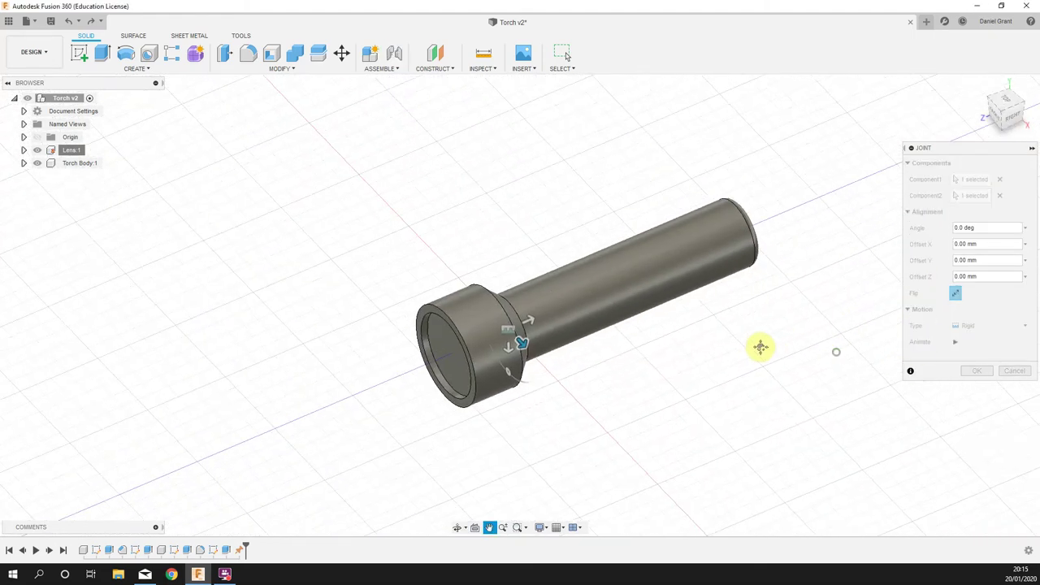
pyautogui.click(956, 341)
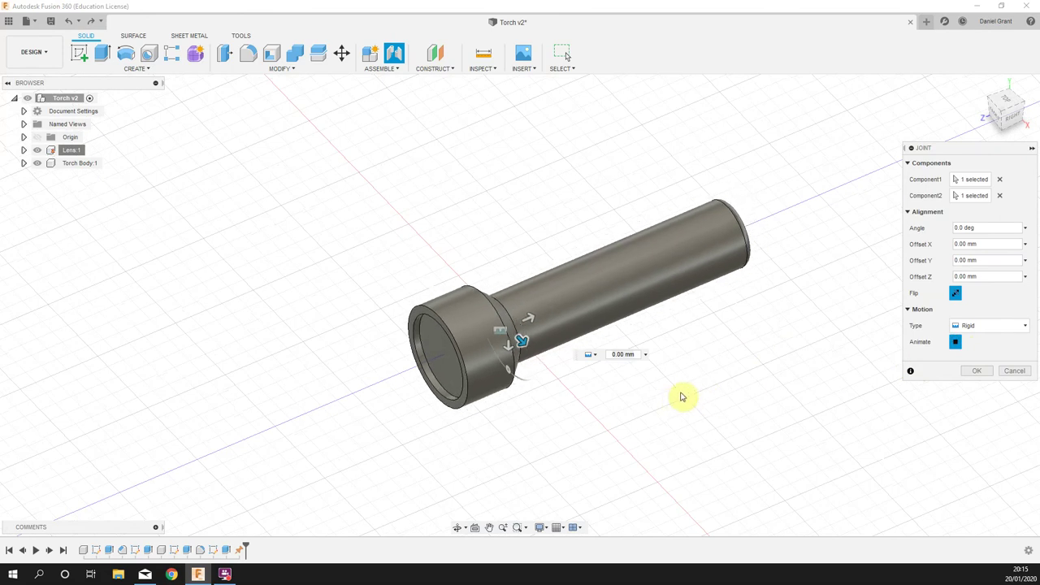
pyautogui.scroll(2, 731, 386)
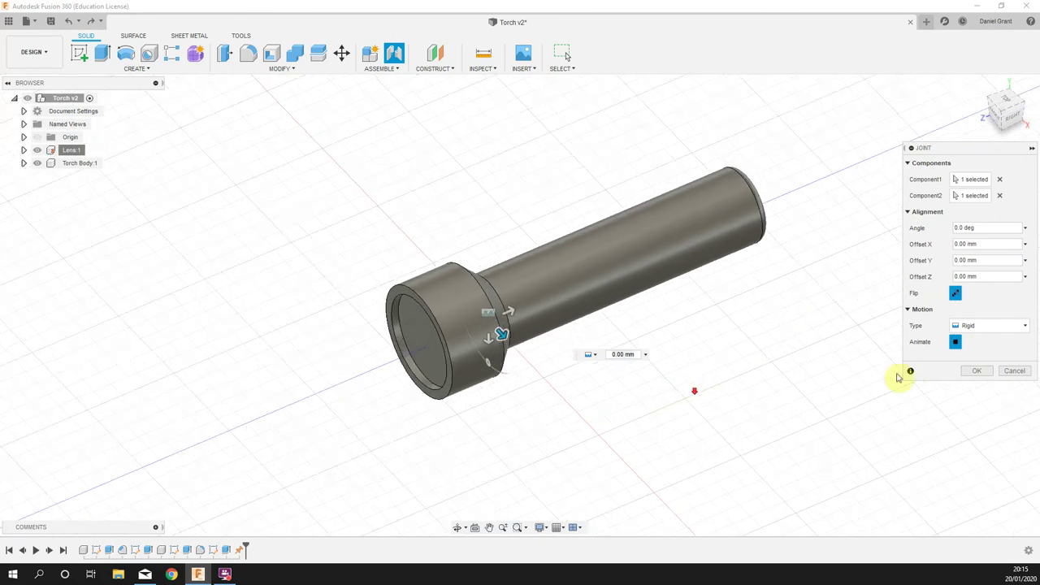
pyautogui.click(956, 343)
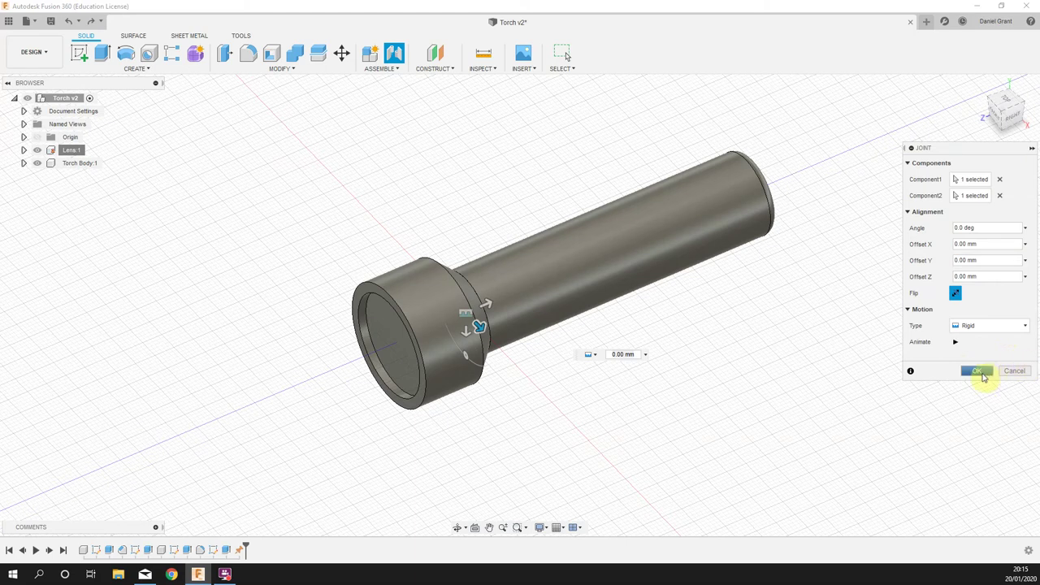
pyautogui.click(978, 371)
pyautogui.scroll(-1, 682, 378)
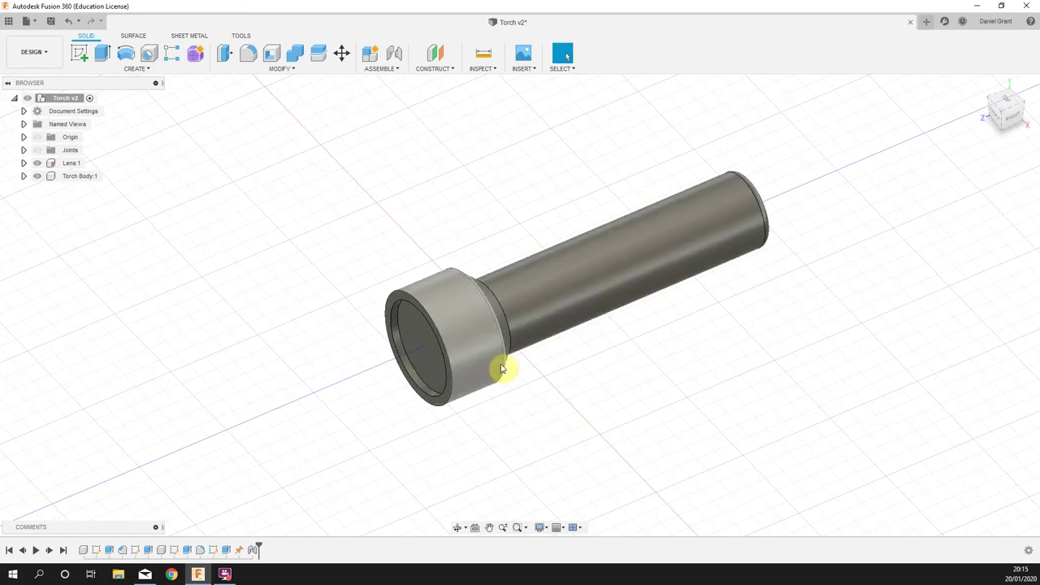
pyautogui.keyDown('shift'); pyautogui.moveTo(708, 457); pyautogui.dragTo(729, 434, button='middle'); pyautogui.keyUp('shift')
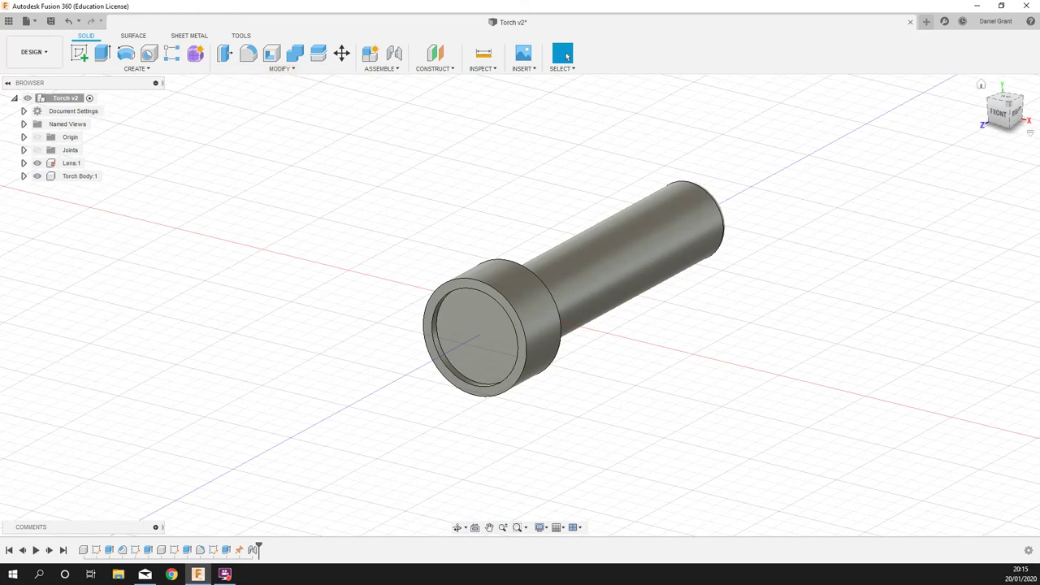
# Step: Open the Appearance dialog and browse the library to the Paint > Glossy finishes
pyautogui.click(309, 68)
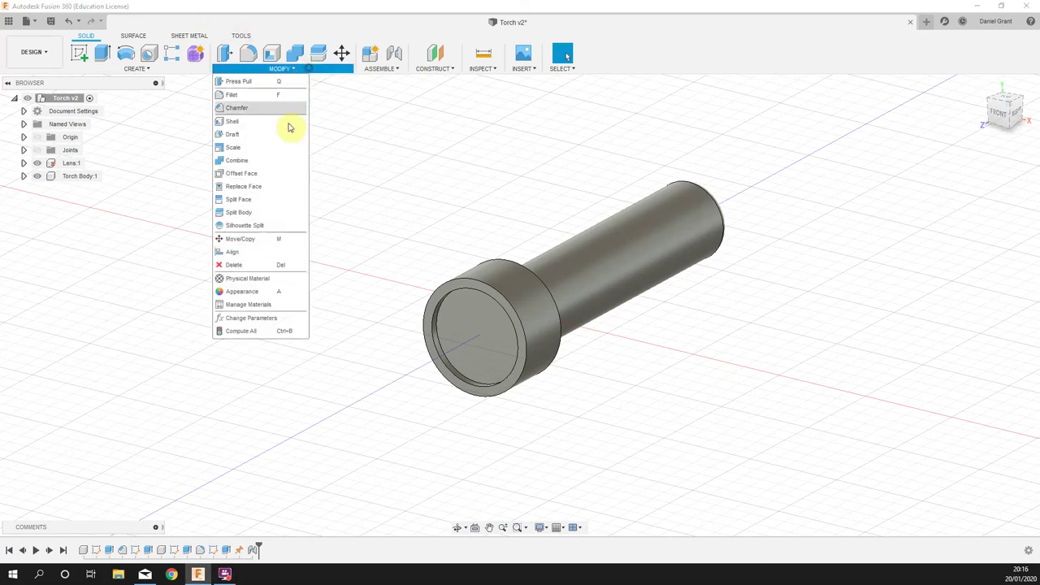
pyautogui.click(255, 293)
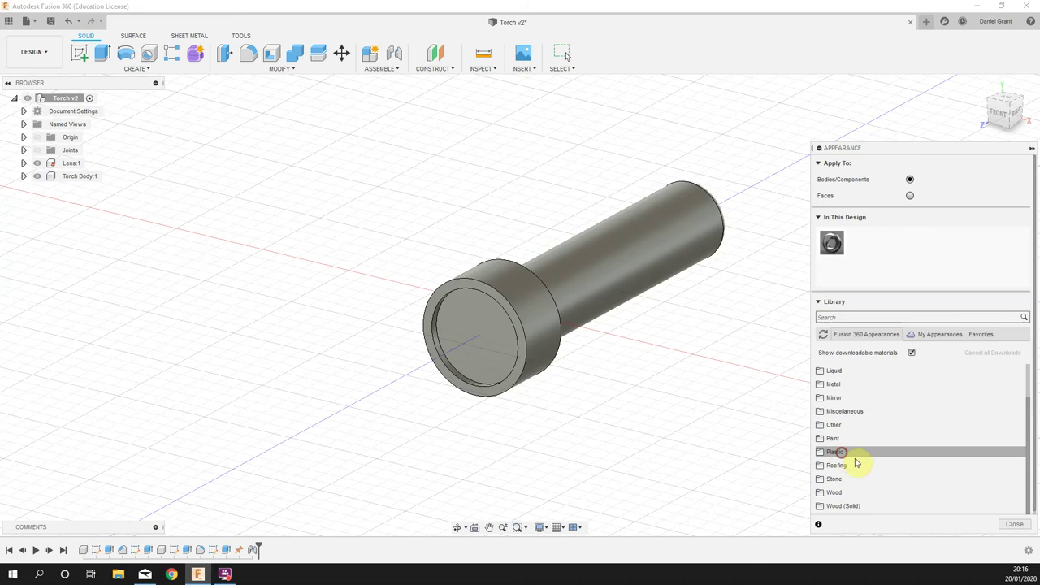
pyautogui.scroll(-3, 828, 459)
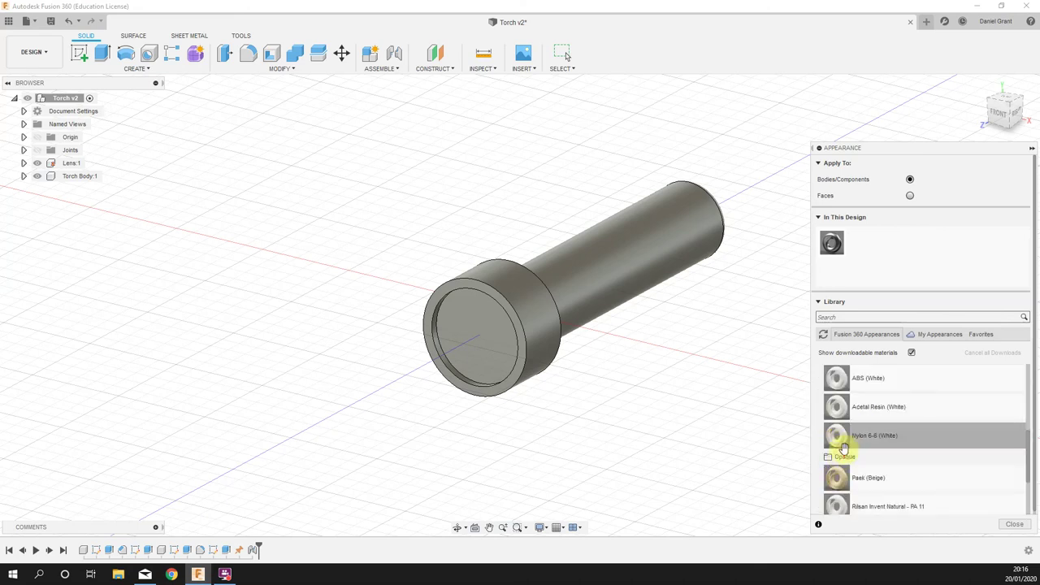
pyautogui.scroll(3, 843, 447)
pyautogui.click(833, 425)
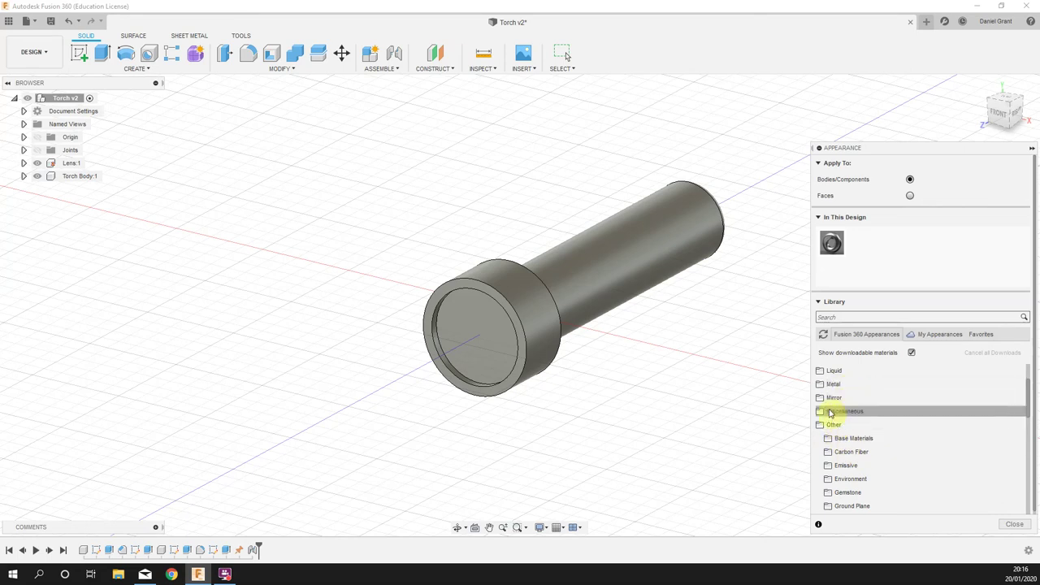
pyautogui.click(832, 425)
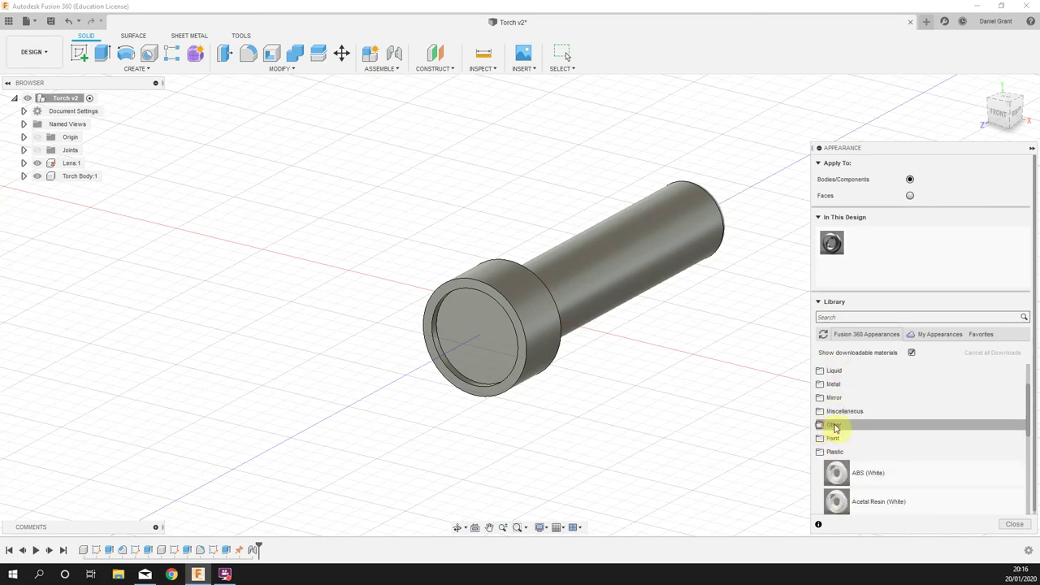
pyautogui.click(834, 438)
pyautogui.scroll(-2, 861, 438)
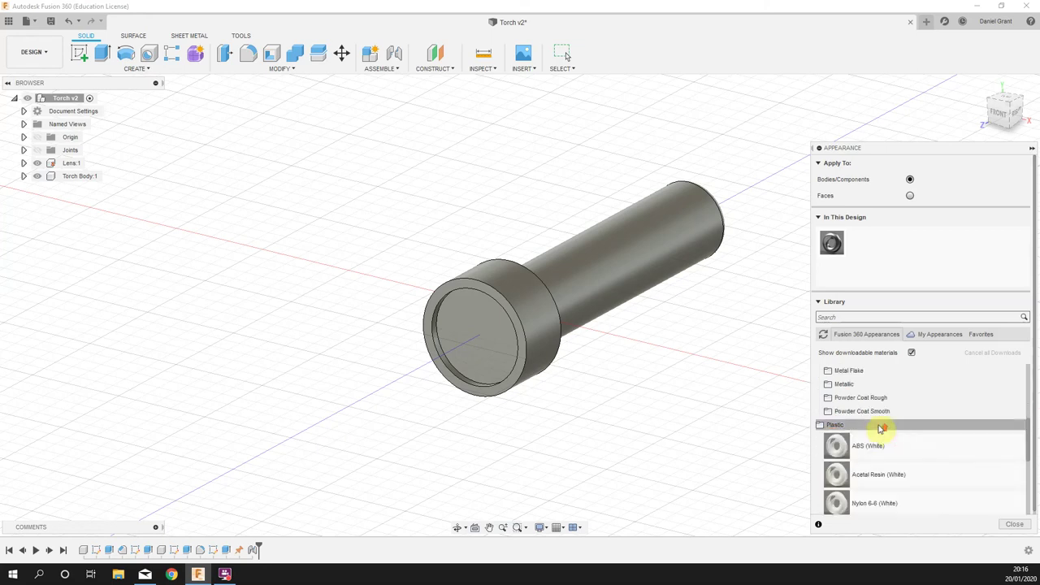
pyautogui.click(881, 427)
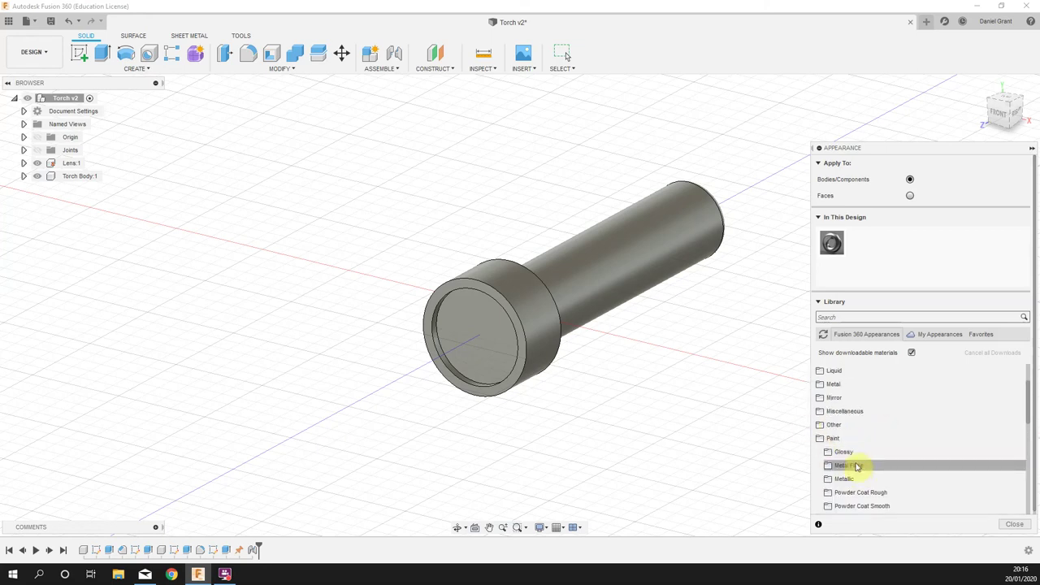
pyautogui.click(830, 452)
pyautogui.scroll(-2, 871, 453)
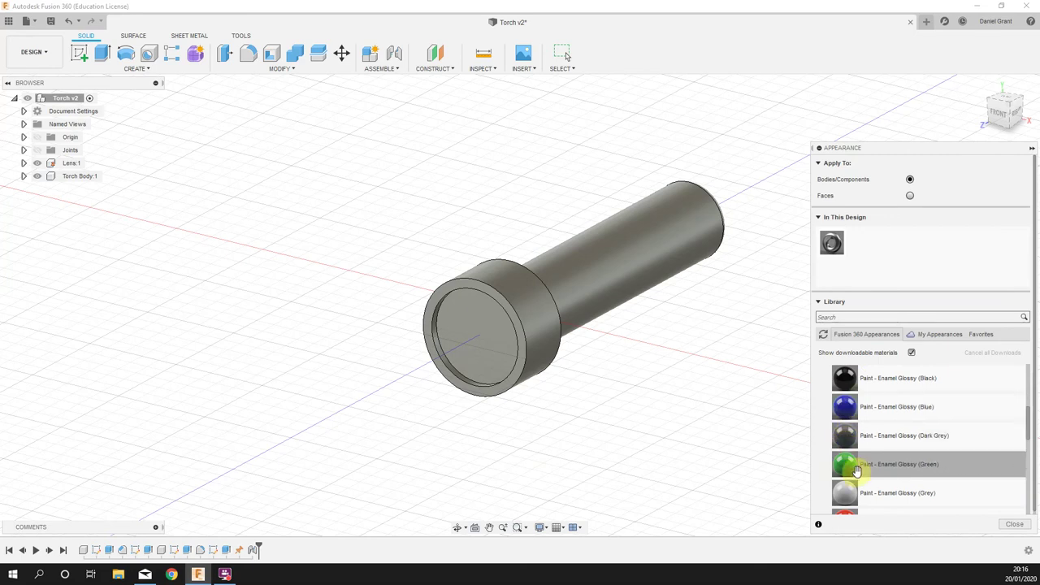
# Step: Apply Paint - Enamel Glossy (Green) to both the torch head and the torch body
pyautogui.moveTo(854, 470); pyautogui.dragTo(533, 329)
pyautogui.moveTo(848, 467); pyautogui.dragTo(606, 269)
pyautogui.keyDown('shift'); pyautogui.moveTo(714, 376); pyautogui.dragTo(638, 395, button='middle'); pyautogui.keyUp('shift')
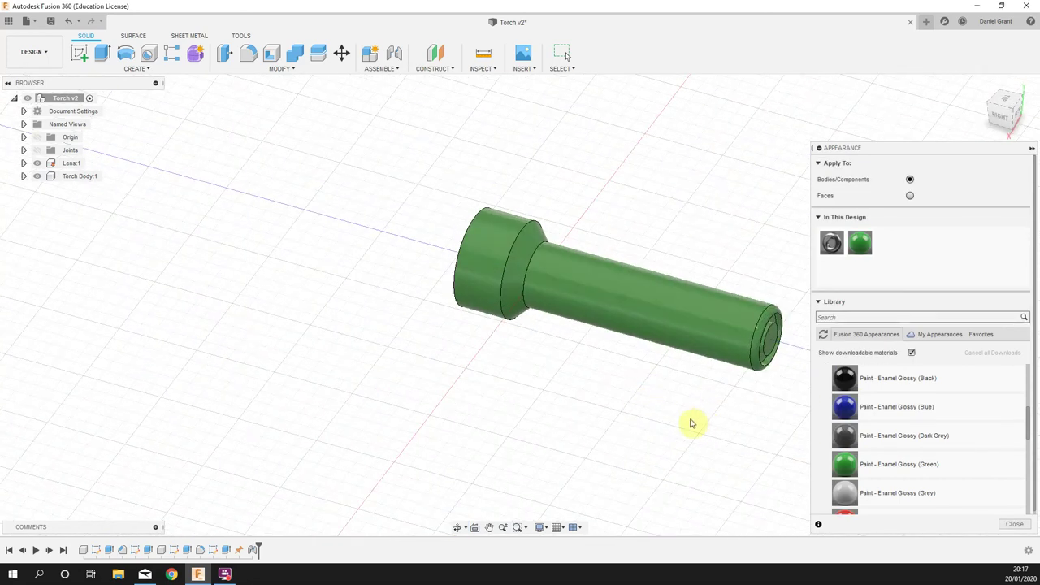
pyautogui.keyDown('shift'); pyautogui.moveTo(691, 420); pyautogui.dragTo(748, 398, button='middle'); pyautogui.keyUp('shift')
# Step: Set Apply To to Faces and paint the rear recess faces Enamel Glossy (Grey)
pyautogui.scroll(5, 751, 381)
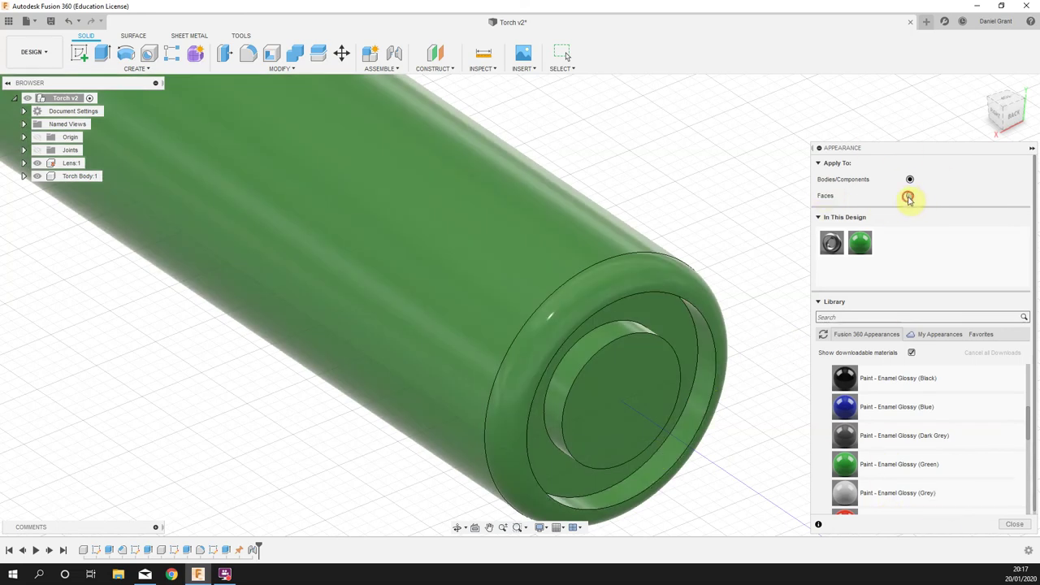
pyautogui.click(907, 198)
pyautogui.moveTo(898, 491)
pyautogui.mouseDown()
pyautogui.moveTo(673, 341)
pyautogui.moveTo(659, 319)
pyautogui.mouseUp()
pyautogui.keyDown('shift'); pyautogui.moveTo(789, 411); pyautogui.dragTo(751, 451, button='middle'); pyautogui.keyUp('shift')
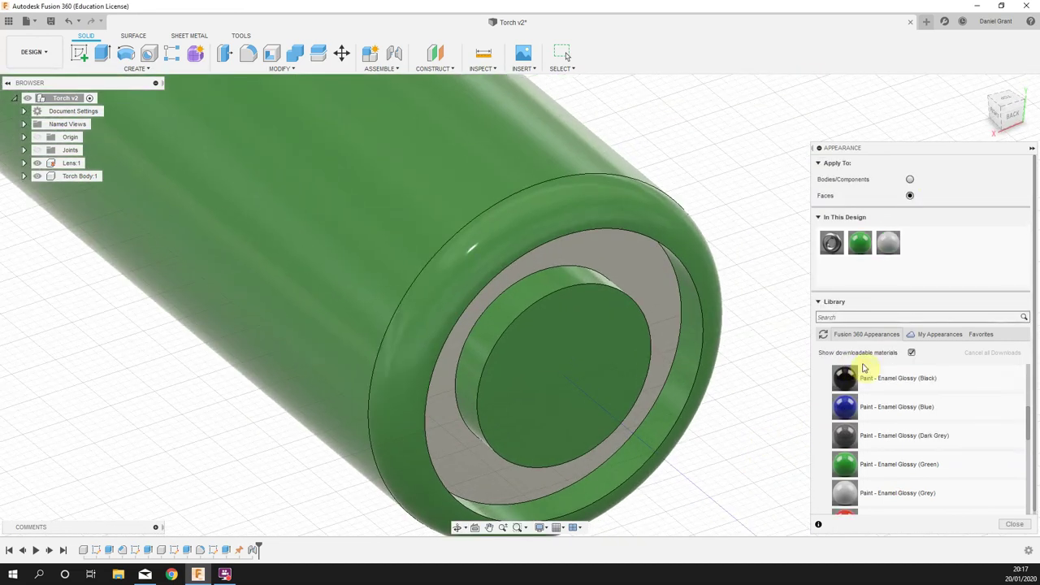
# Step: Apply Paint - Enamel Glossy (Red) to the rear button face
pyautogui.scroll(-5, 863, 466)
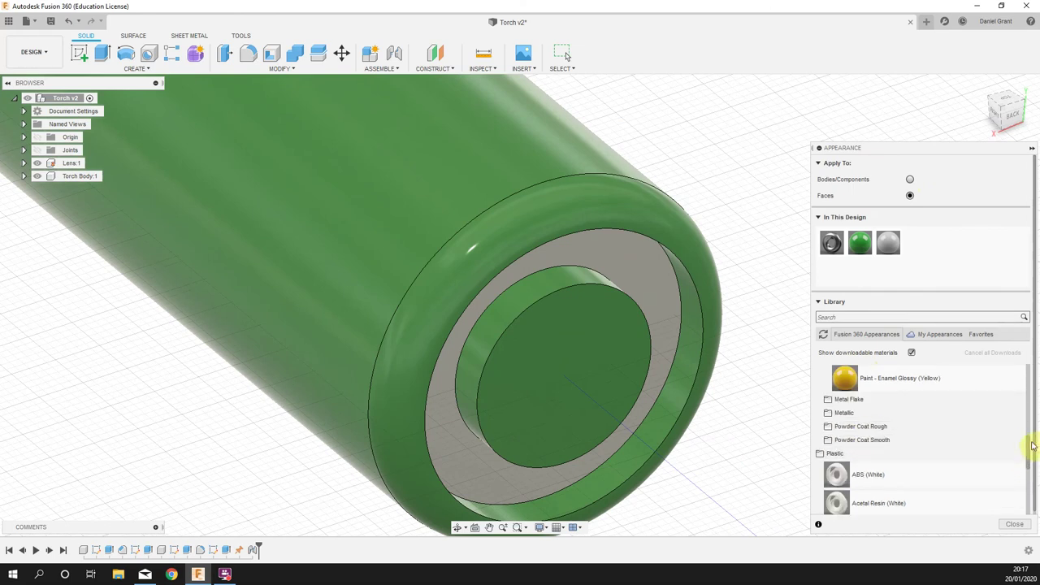
pyautogui.moveTo(1027, 445); pyautogui.dragTo(1024, 429)
pyautogui.moveTo(845, 377); pyautogui.dragTo(540, 301)
pyautogui.scroll(-3, 715, 309)
pyautogui.moveTo(845, 378); pyautogui.dragTo(615, 353)
pyautogui.scroll(-2, 730, 337)
pyautogui.scroll(-3, 730, 337)
pyautogui.keyDown('shift'); pyautogui.moveTo(550, 417); pyautogui.dragTo(562, 388, button='middle'); pyautogui.keyUp('shift')
pyautogui.scroll(2, 550, 375)
pyautogui.scroll(5, 844, 422)
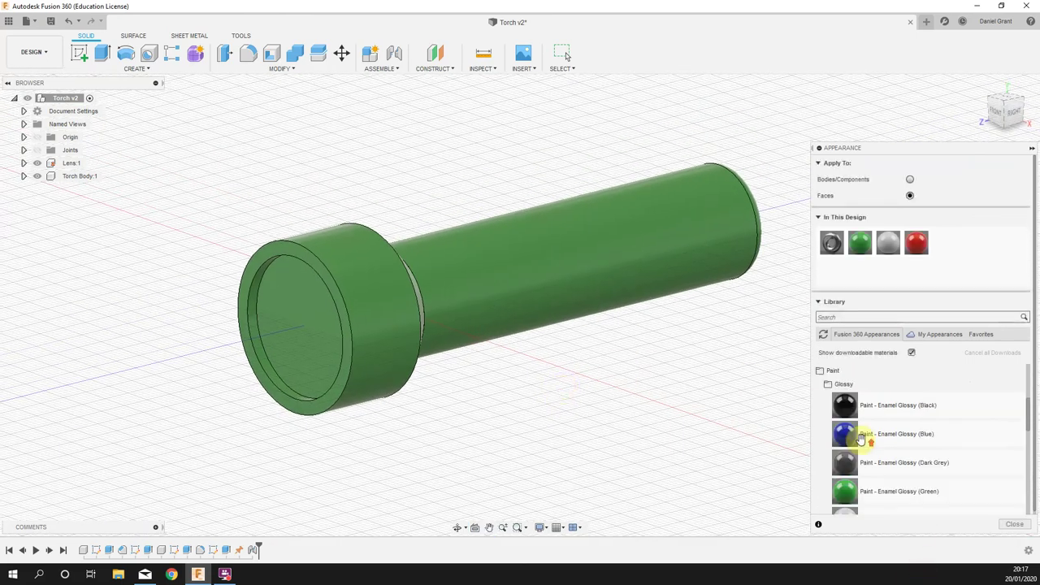
# Step: Collapse the Paint and Plastic folders in the appearance library
pyautogui.click(819, 370)
pyautogui.click(828, 384)
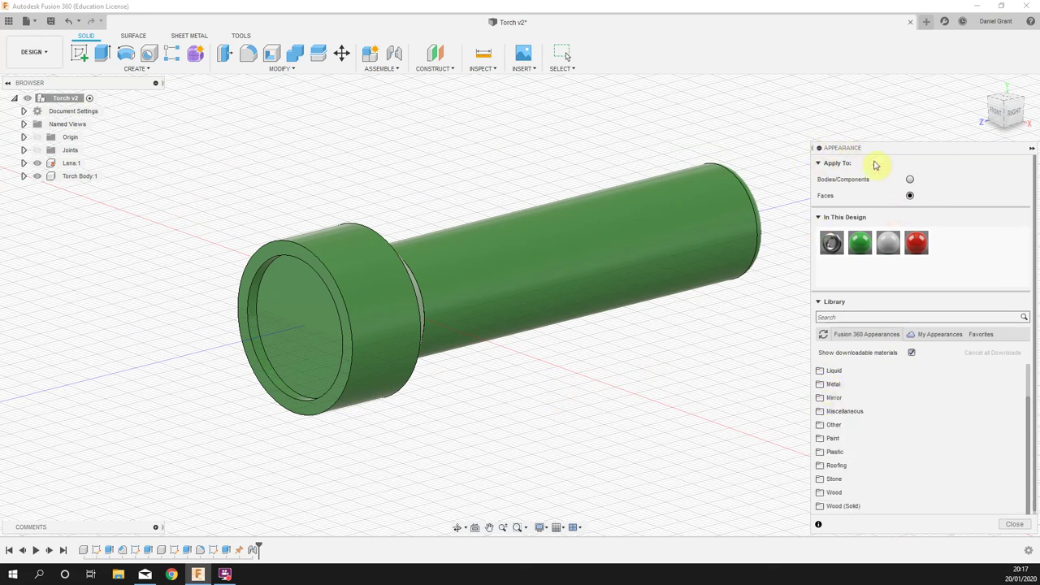
pyautogui.click(281, 68)
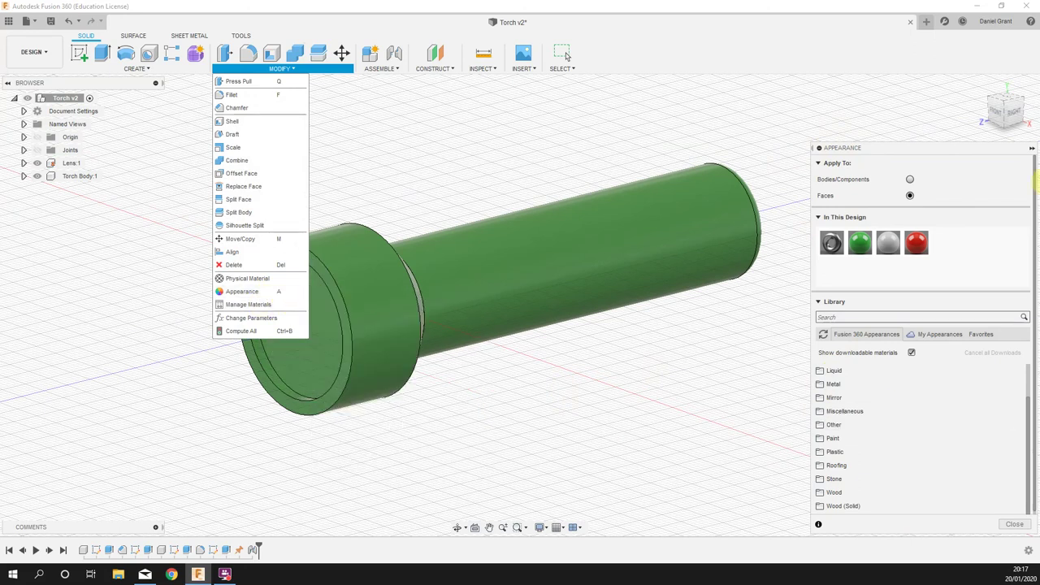
pyautogui.click(948, 155)
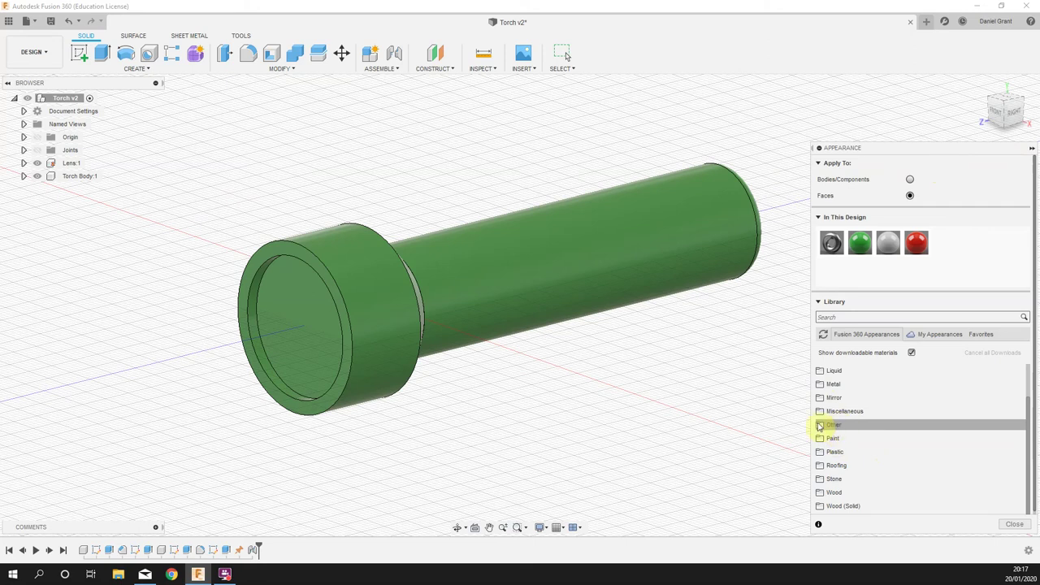
# Step: Expand Other > Emissive to list the Display - 4x20 - LCD finishes
pyautogui.click(819, 426)
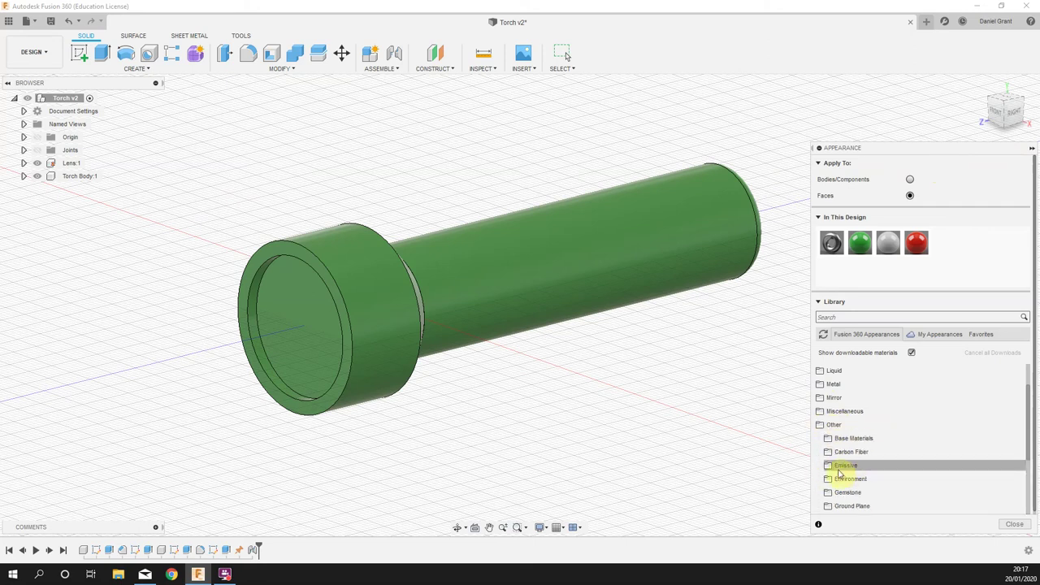
pyautogui.click(834, 468)
pyautogui.scroll(-5, 928, 454)
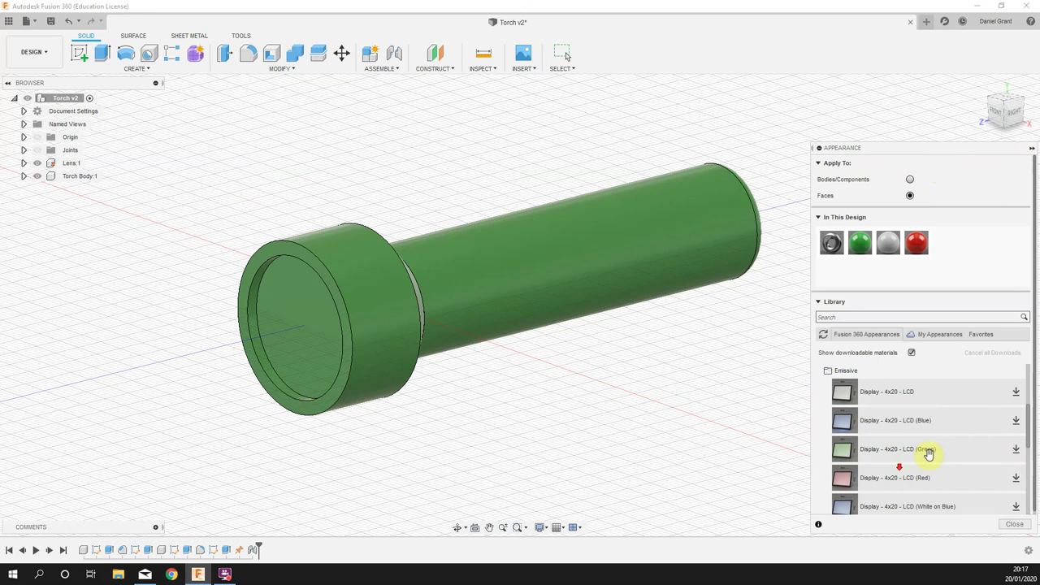
pyautogui.scroll(8, 952, 442)
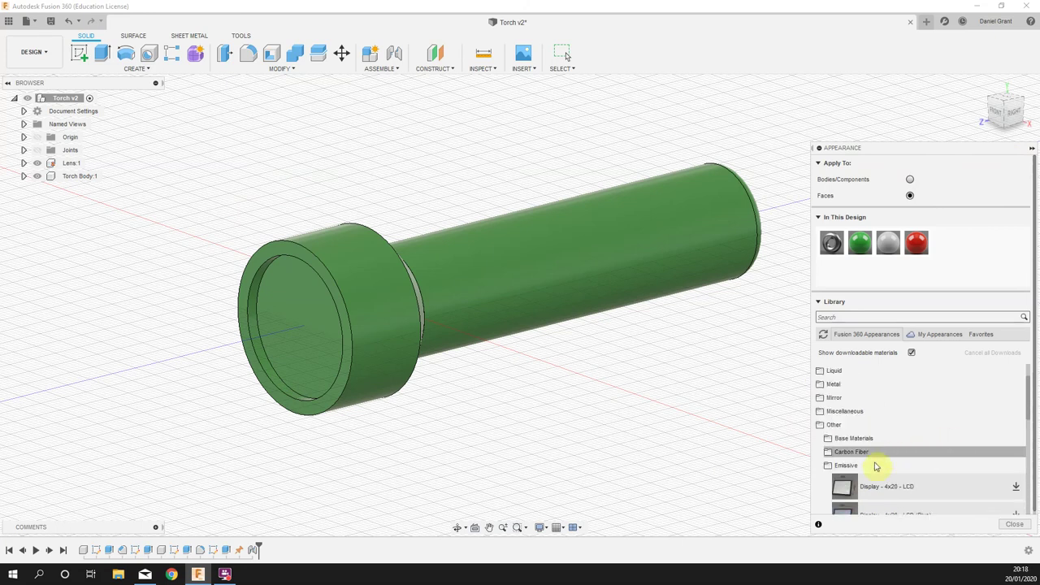
pyautogui.scroll(-2, 891, 463)
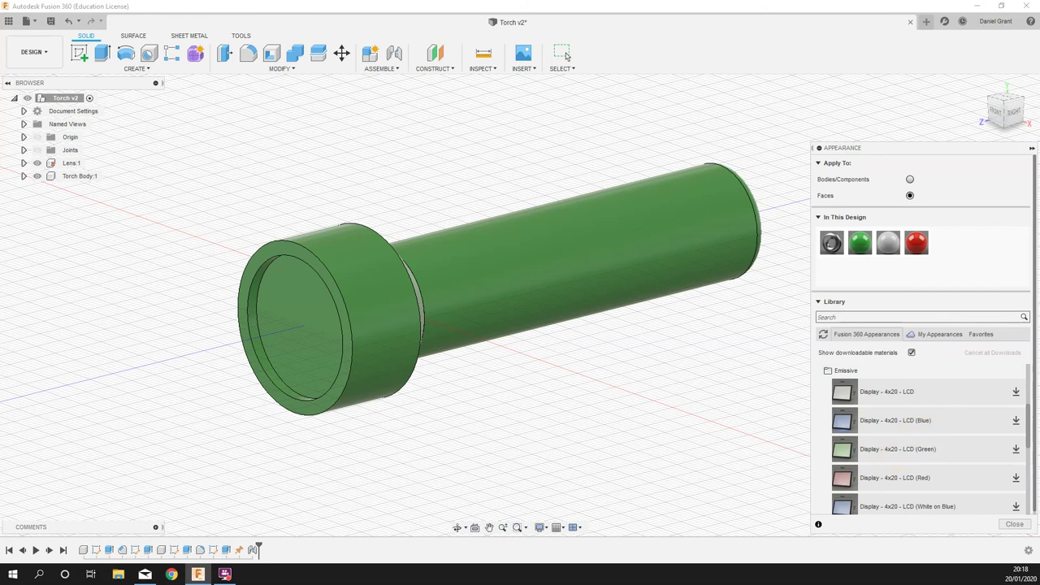
pyautogui.scroll(-1, 1030, 439)
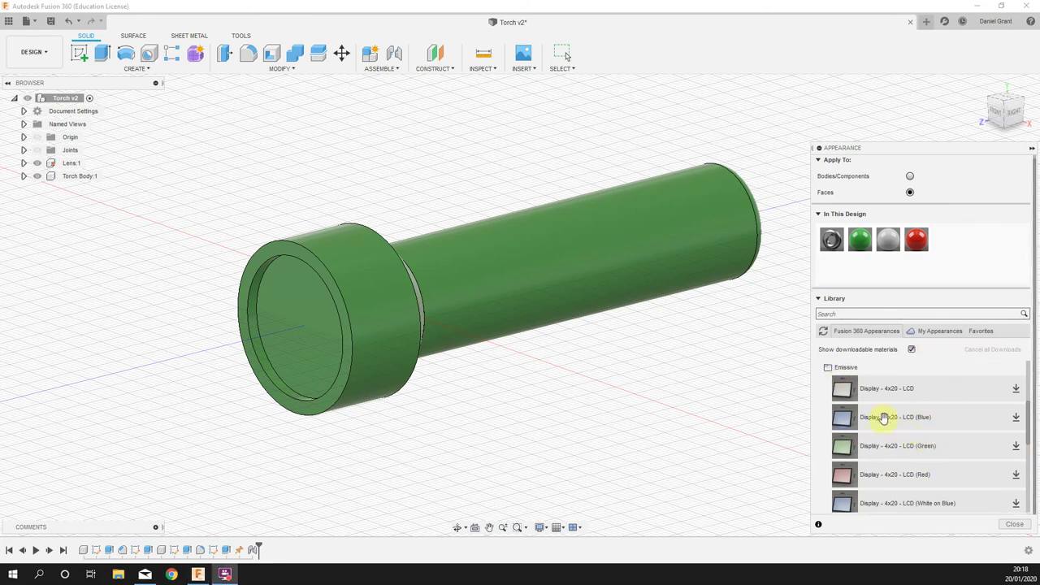
pyautogui.scroll(-2, 885, 425)
pyautogui.scroll(5, 853, 427)
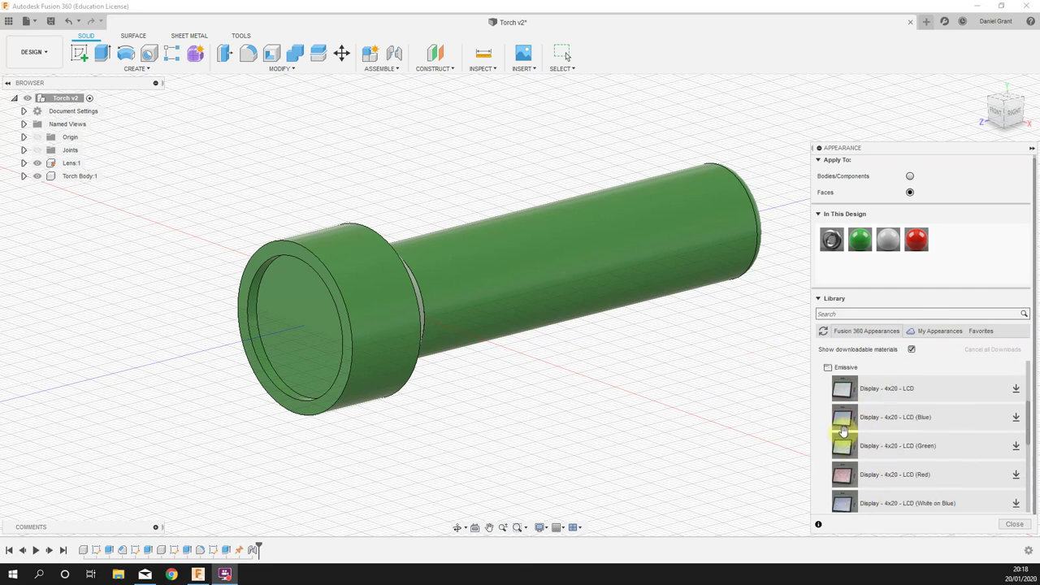
# Step: Navigate the library to the Emissive bulb and LED appearances
pyautogui.click(825, 422)
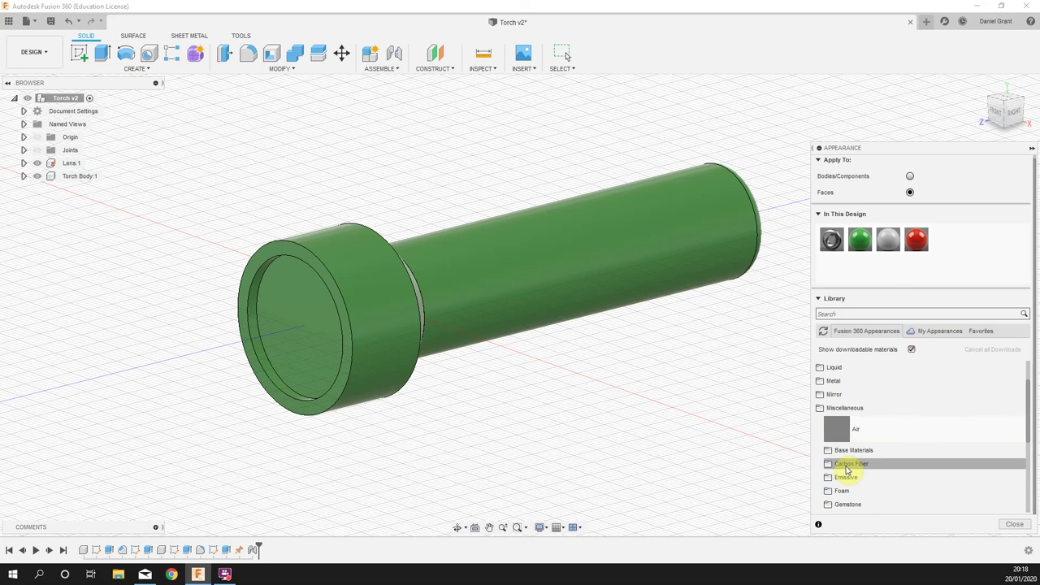
pyautogui.click(910, 478)
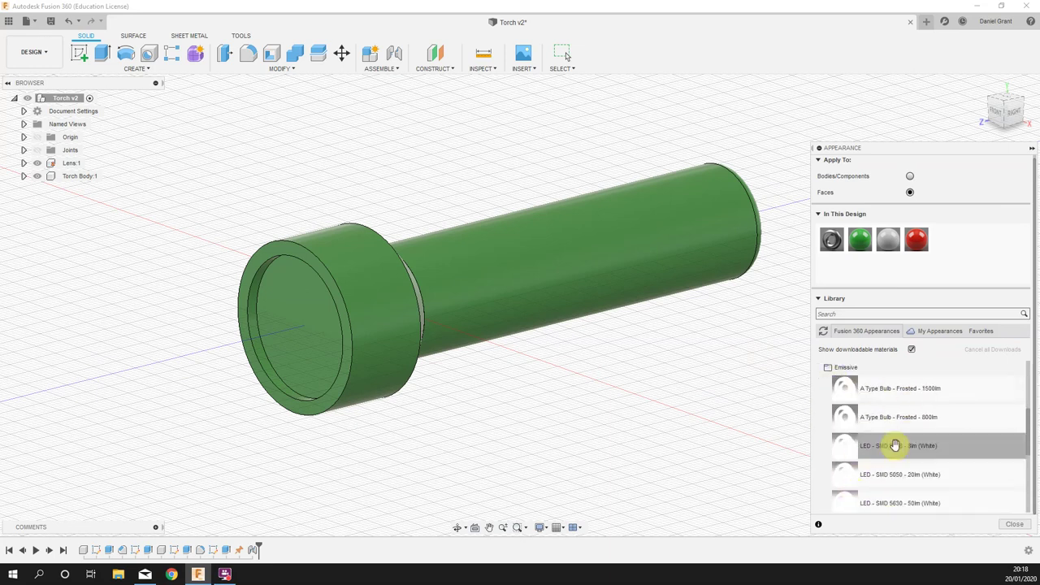
pyautogui.click(999, 417)
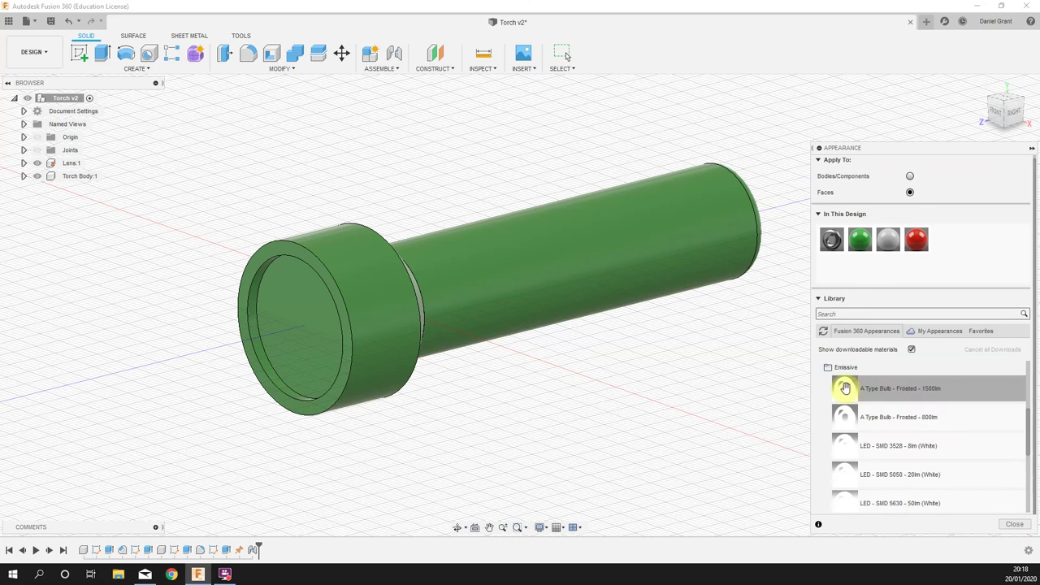
pyautogui.scroll(-5, 894, 431)
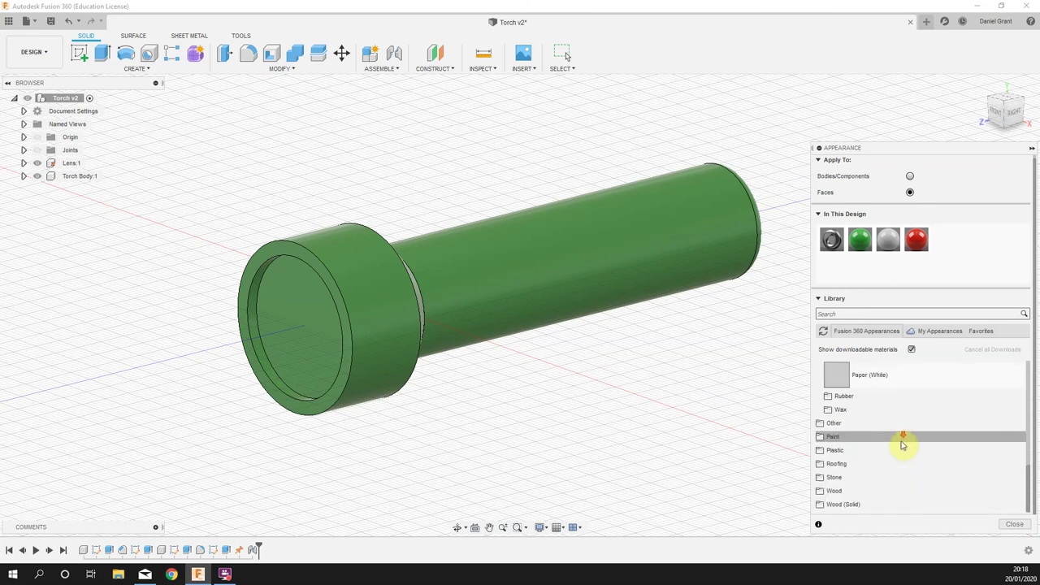
pyautogui.click(845, 424)
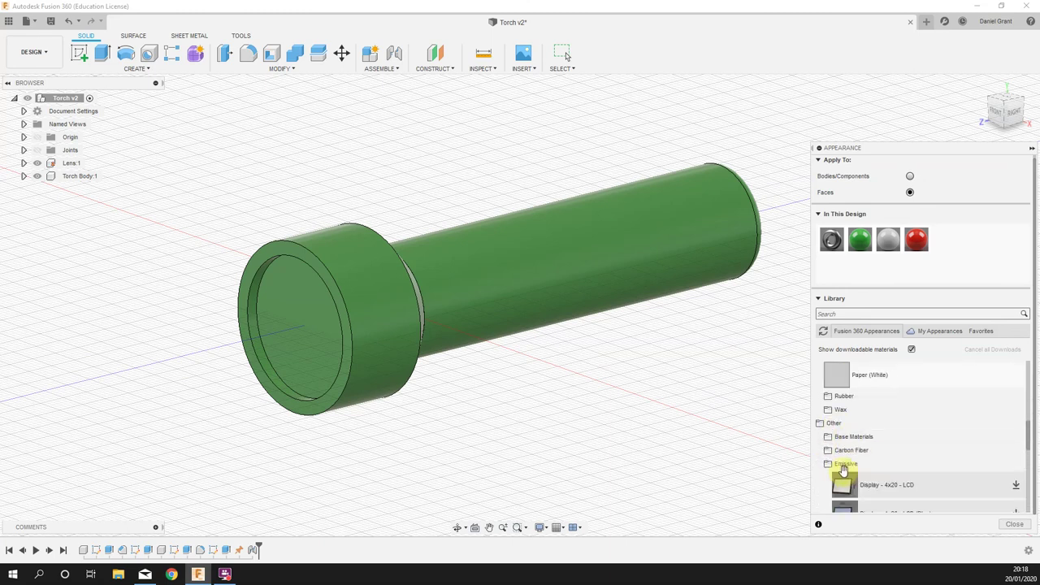
pyautogui.scroll(-3, 892, 496)
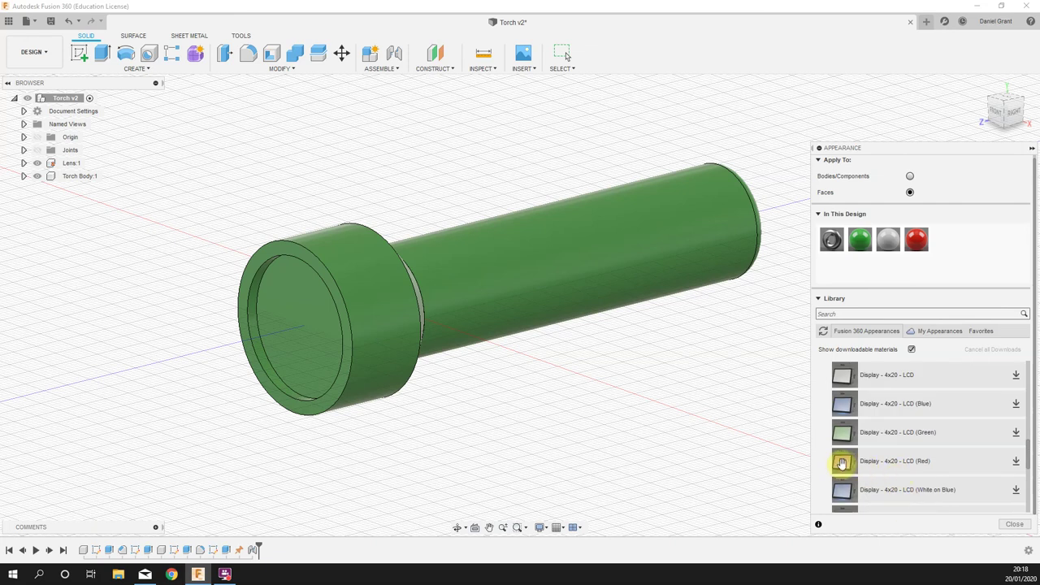
pyautogui.scroll(2, 845, 439)
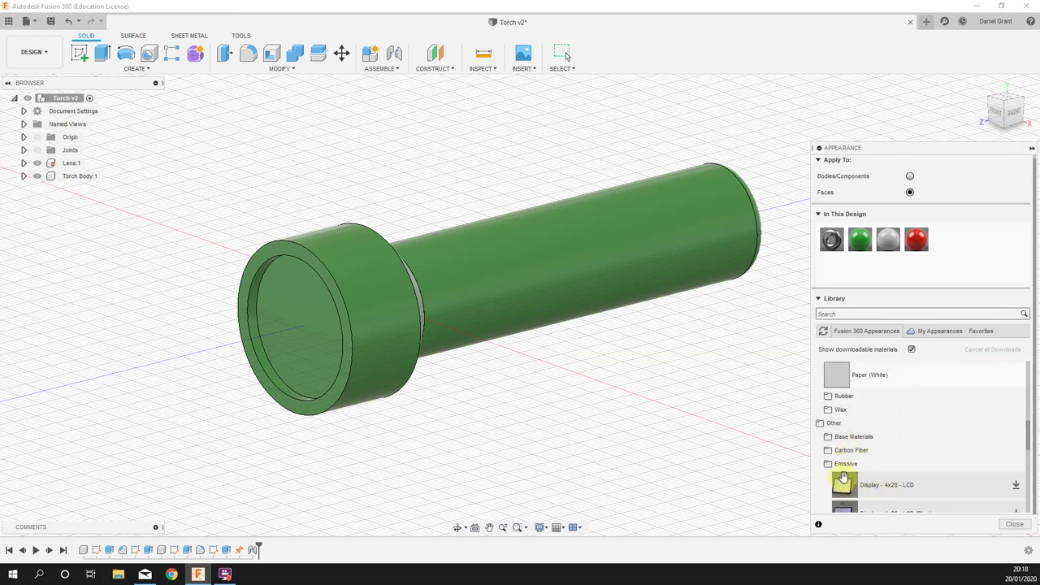
pyautogui.click(848, 467)
pyautogui.click(847, 464)
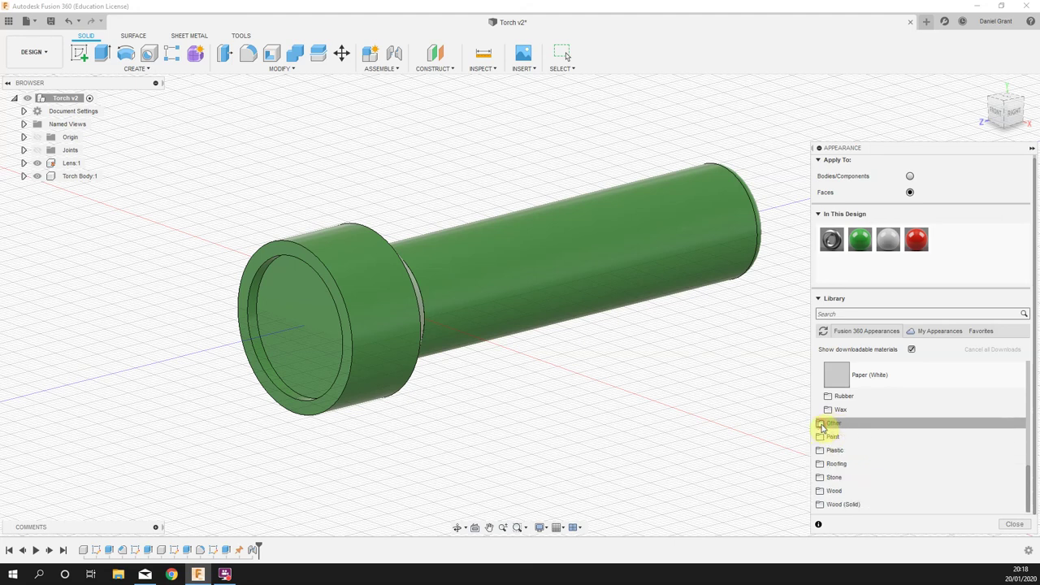
pyautogui.click(823, 430)
pyautogui.scroll(3, 835, 443)
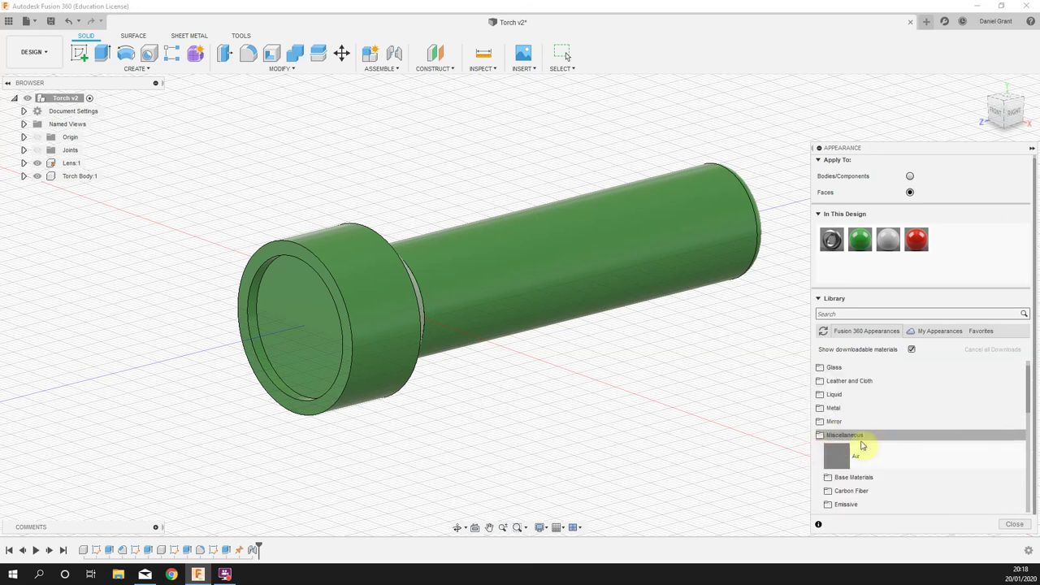
pyautogui.click(845, 504)
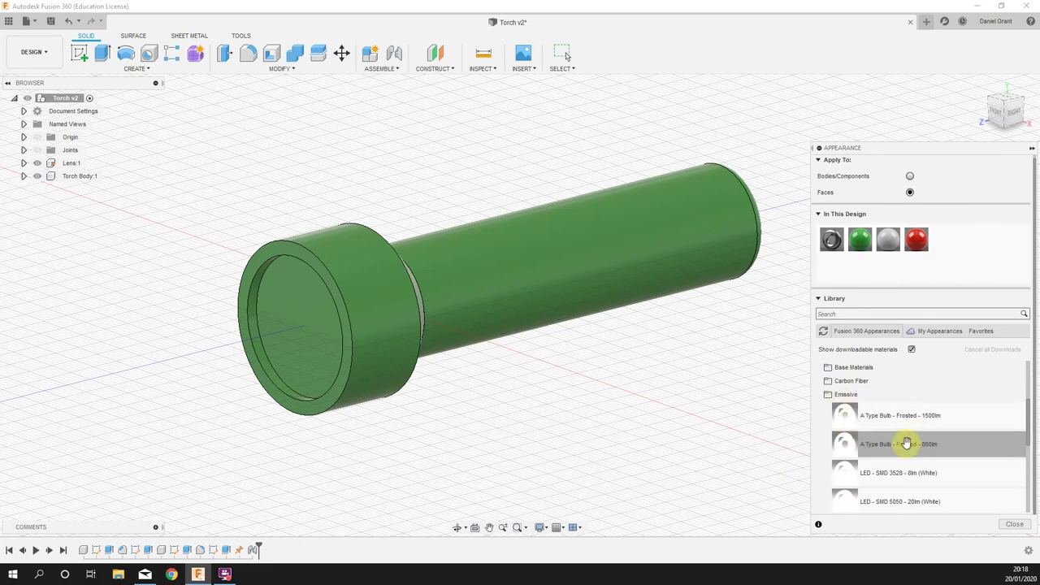
# Step: Apply A Type Bulb - Frosted - 1500lm to the lens face and close the Appearance dialog
pyautogui.moveTo(885, 423); pyautogui.dragTo(296, 306)
pyautogui.scroll(-2, 642, 383)
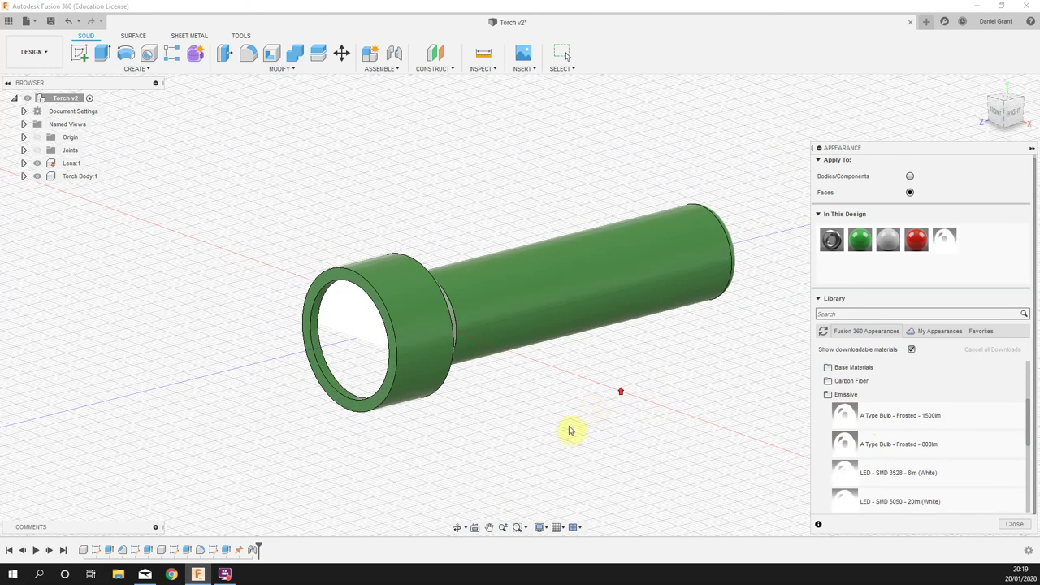
pyautogui.moveTo(569, 429)
pyautogui.keyDown('shift'); pyautogui.mouseDown(button='middle')
pyautogui.moveTo(558, 388)
pyautogui.moveTo(569, 448)
pyautogui.mouseUp(button='middle'); pyautogui.keyUp('shift')
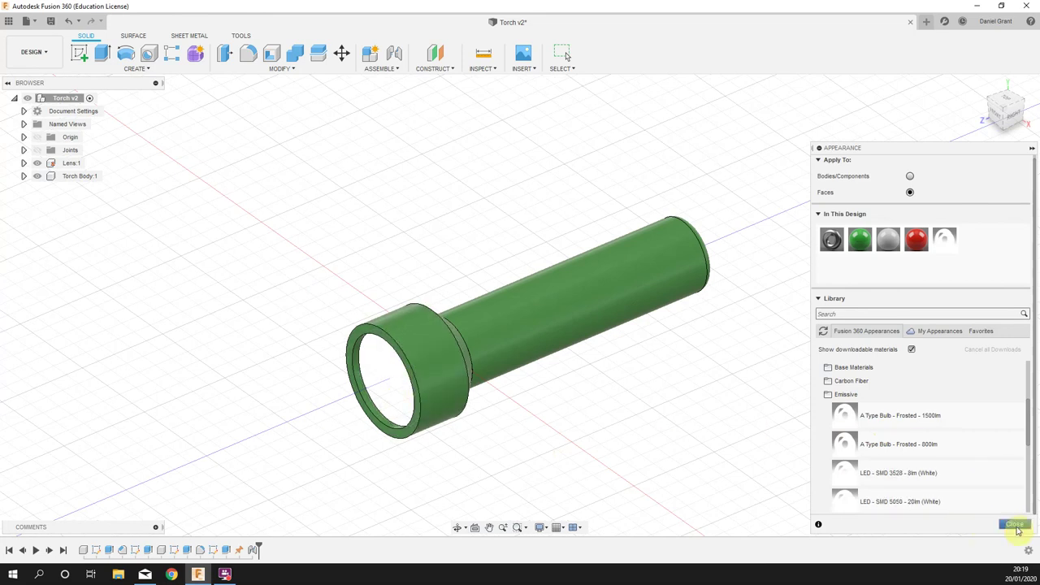
pyautogui.click(1016, 524)
pyautogui.moveTo(338, 214); pyautogui.dragTo(524, 296, button='middle')
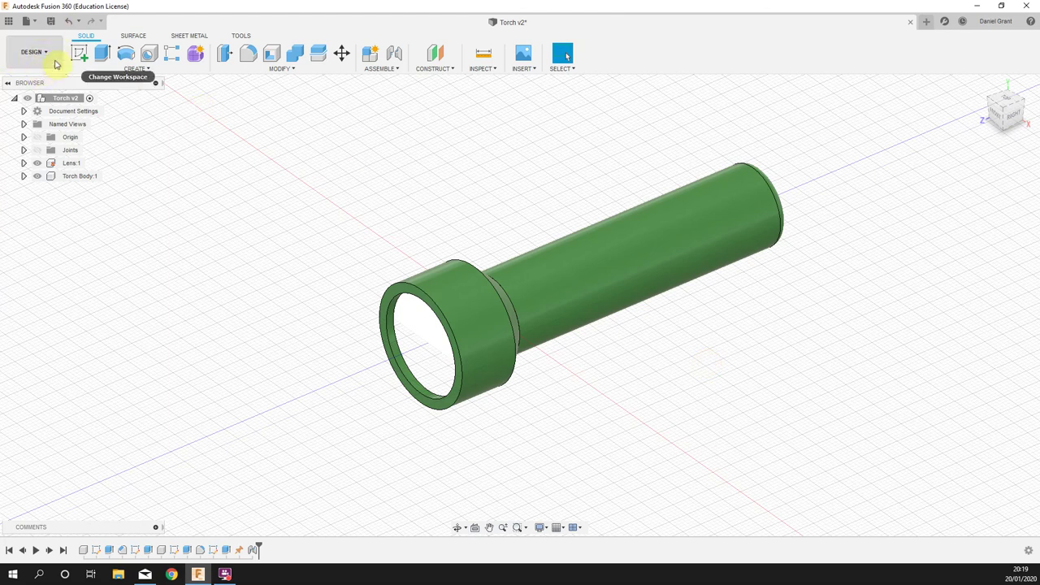
# Step: Switch from Design to the Render workspace and orbit the torch so the lens faces forward
pyautogui.click(51, 54)
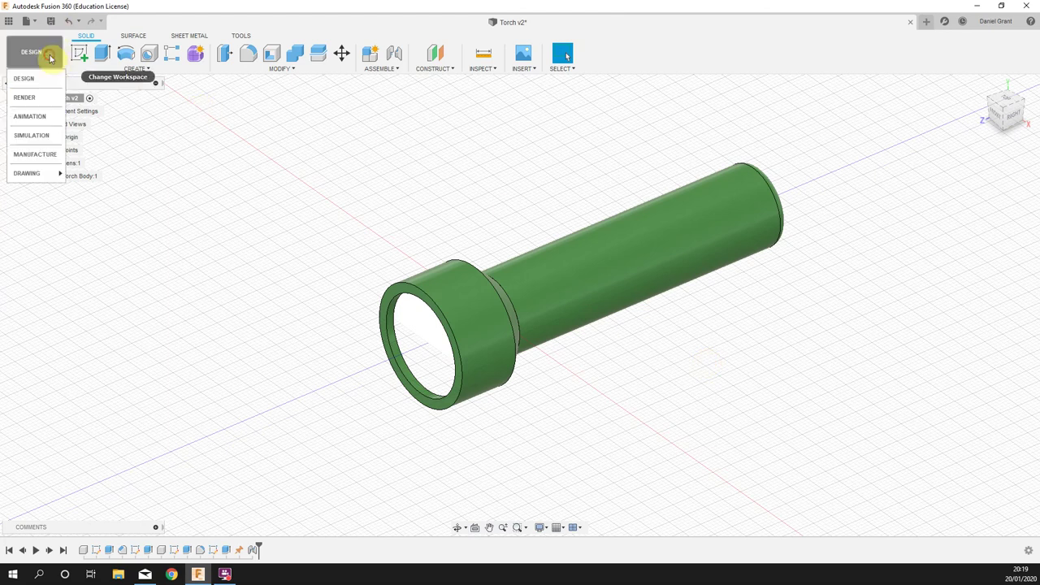
pyautogui.click(41, 102)
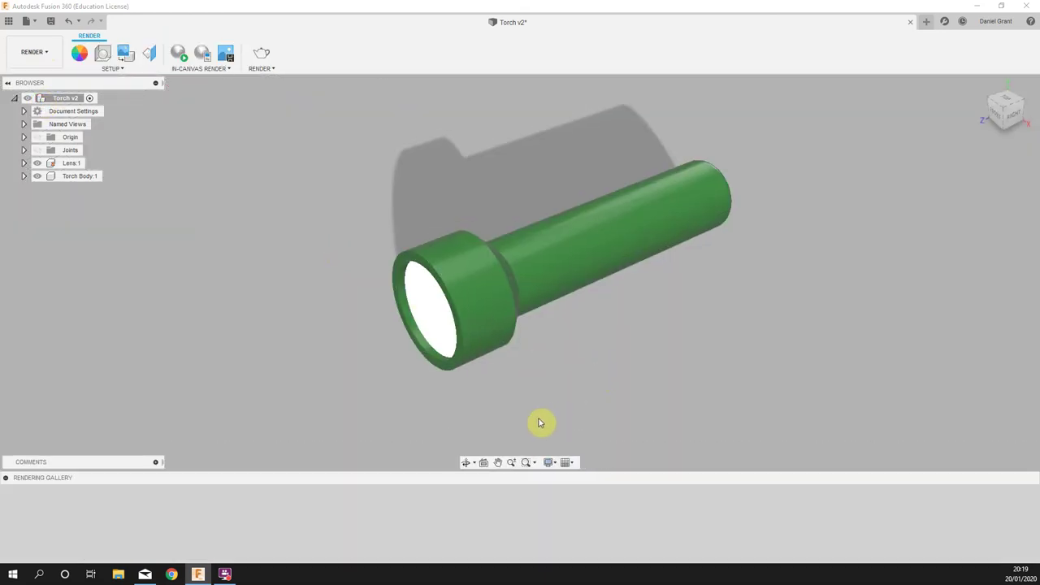
pyautogui.scroll(-1, 552, 415)
pyautogui.moveTo(528, 415)
pyautogui.keyDown('shift'); pyautogui.mouseDown(button='middle')
pyautogui.moveTo(552, 393)
pyautogui.moveTo(515, 429)
pyautogui.moveTo(540, 409)
pyautogui.mouseUp(button='middle'); pyautogui.keyUp('shift')
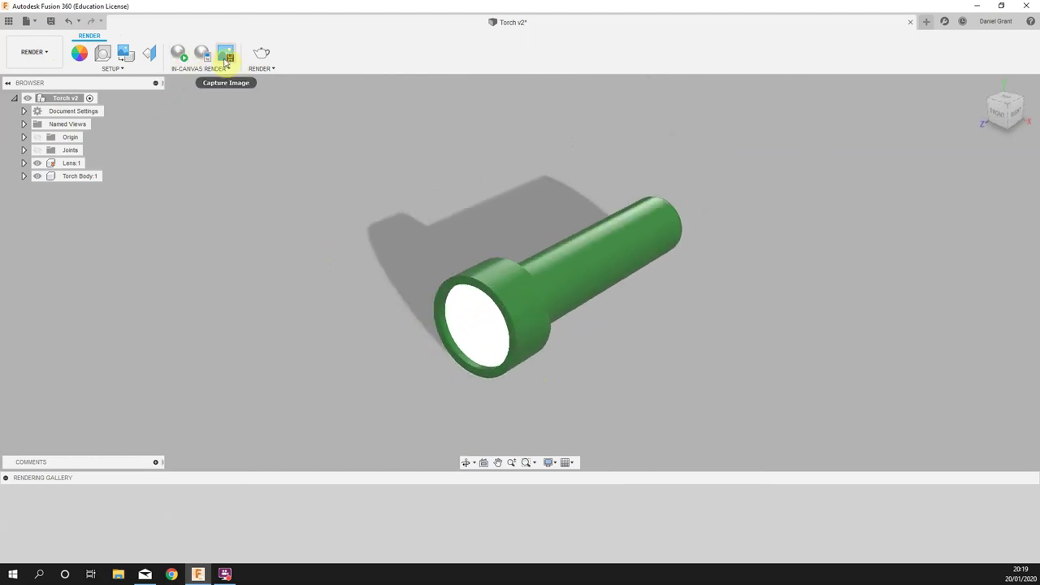
# Step: Start the in-canvas render of the green torch with its glowing lens
pyautogui.click(178, 53)
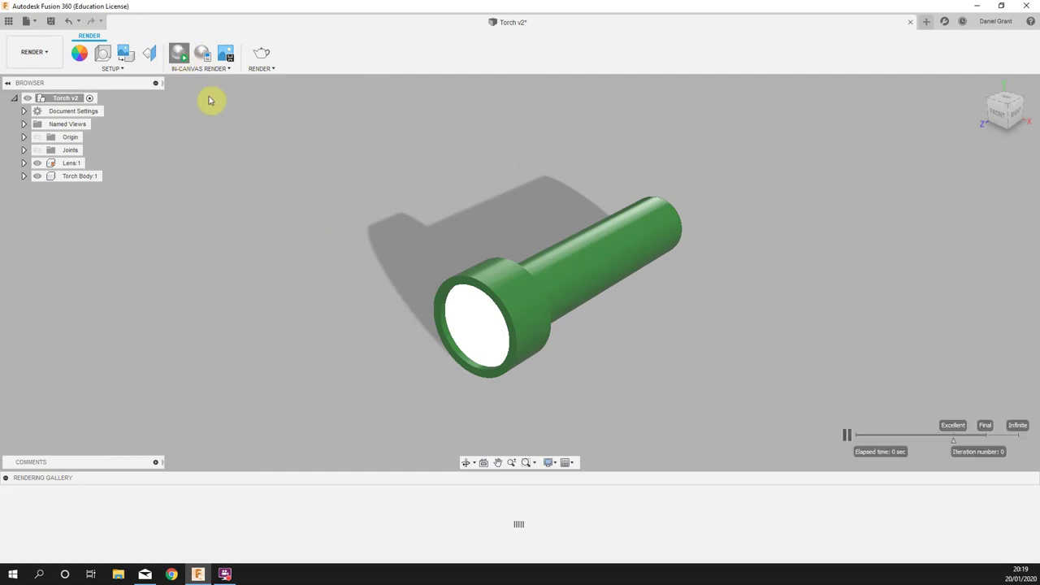